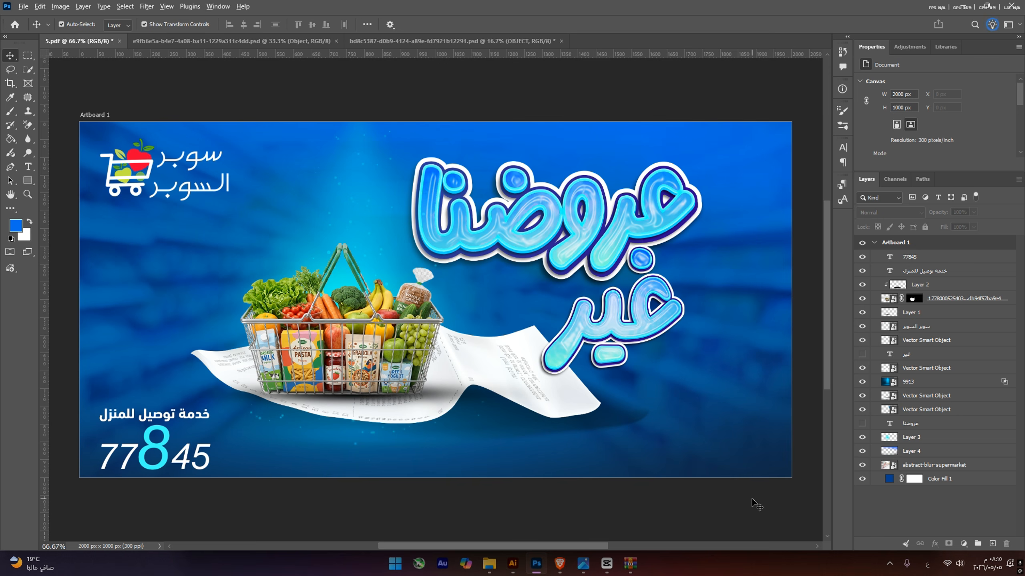
key(alt+z)
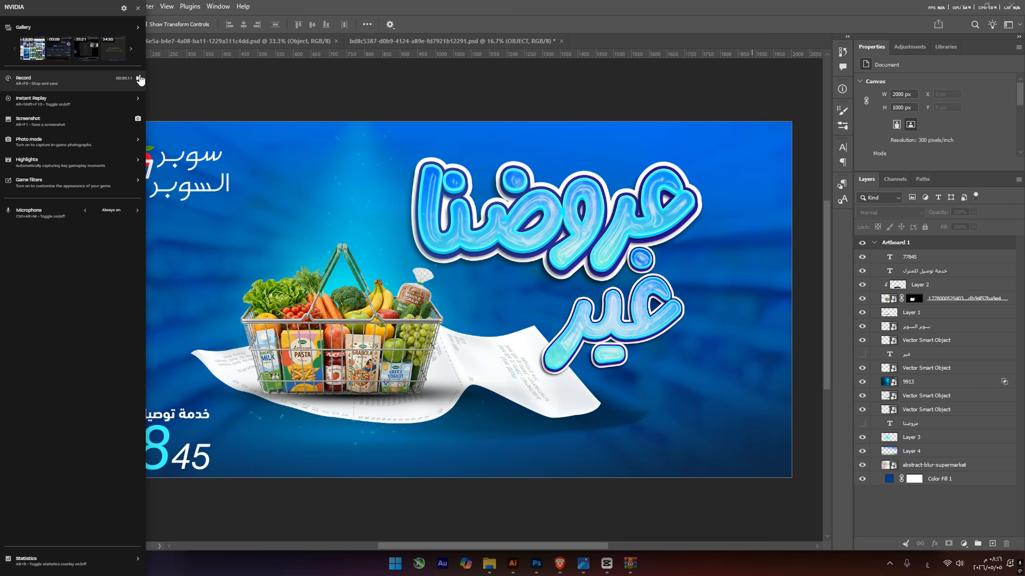
click(138, 78)
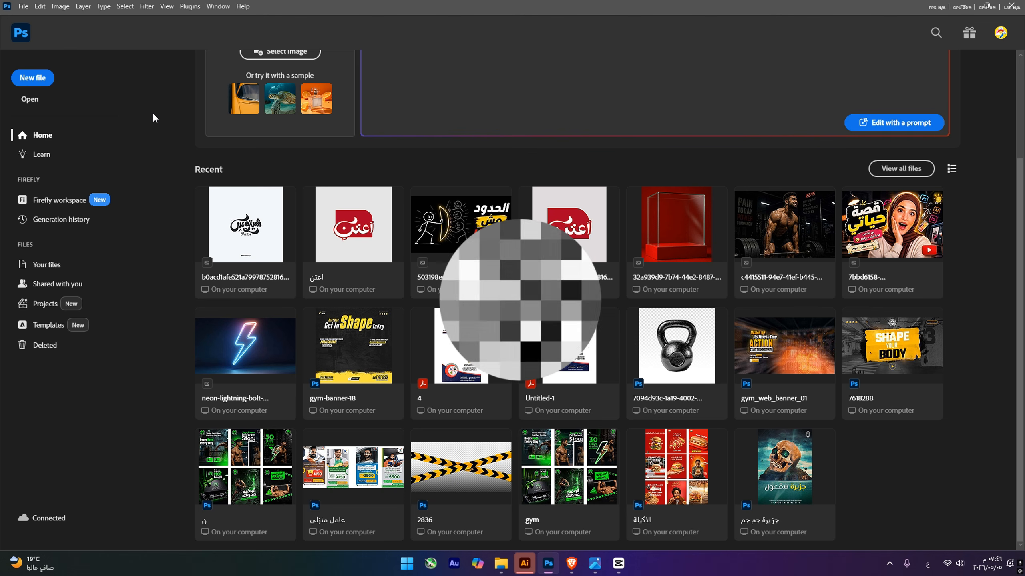
Create a new RGB document of 2000 x 1000 px at 300 pixels/inch with an artboard and a white background.
click(24, 6)
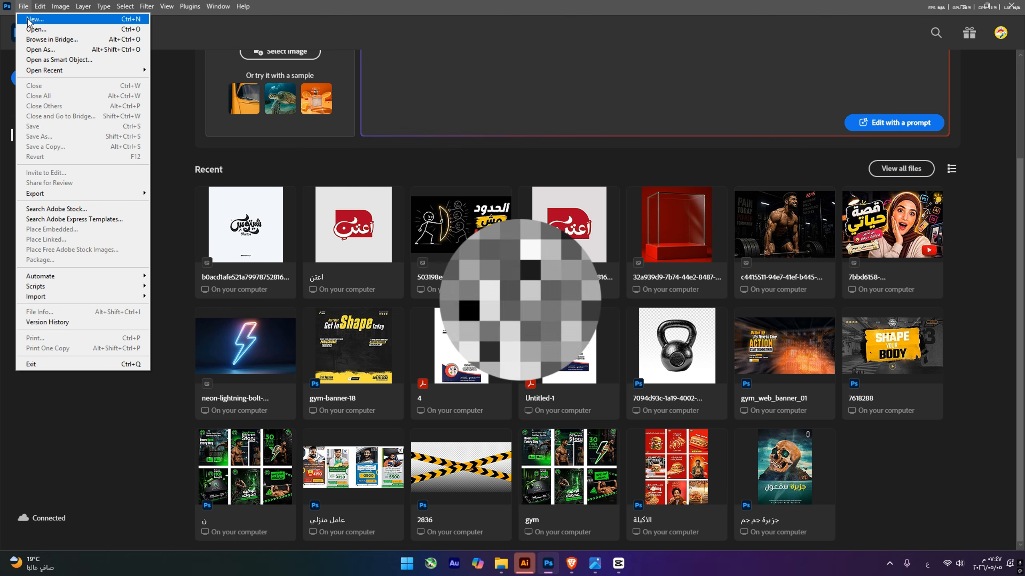
click(29, 20)
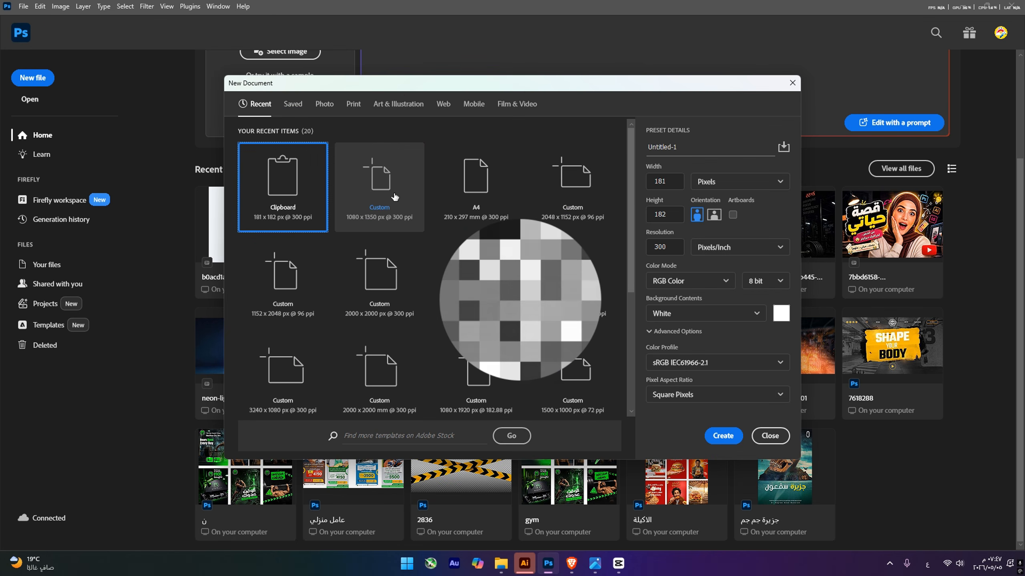
click(394, 198)
text(2000)
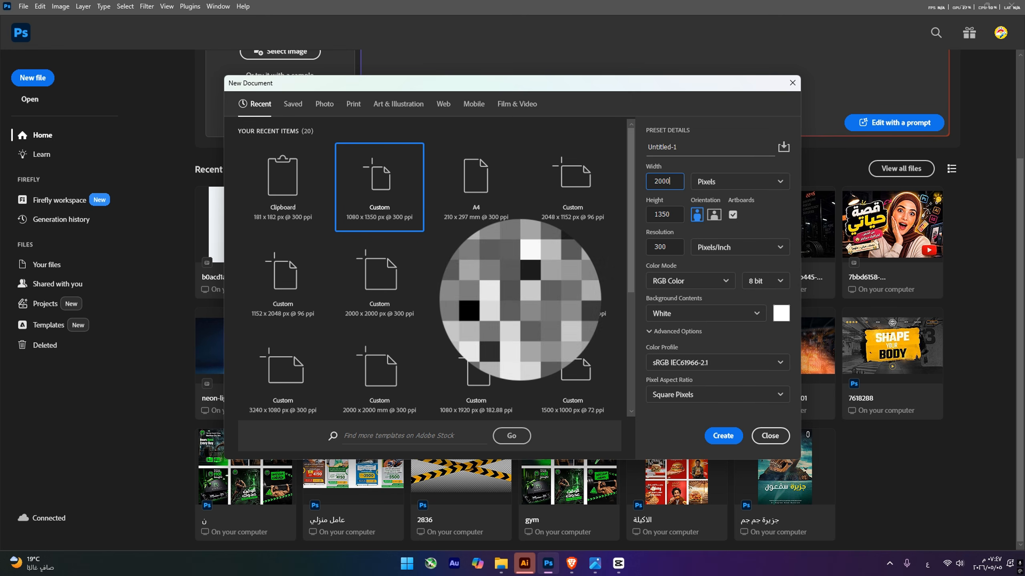
click(660, 220)
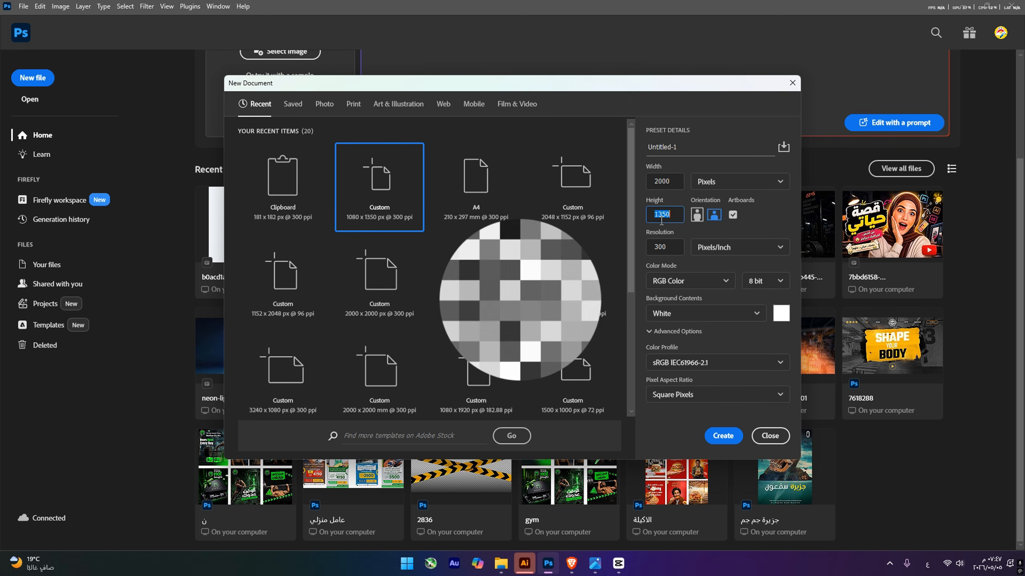
double_click(660, 220)
text(1)
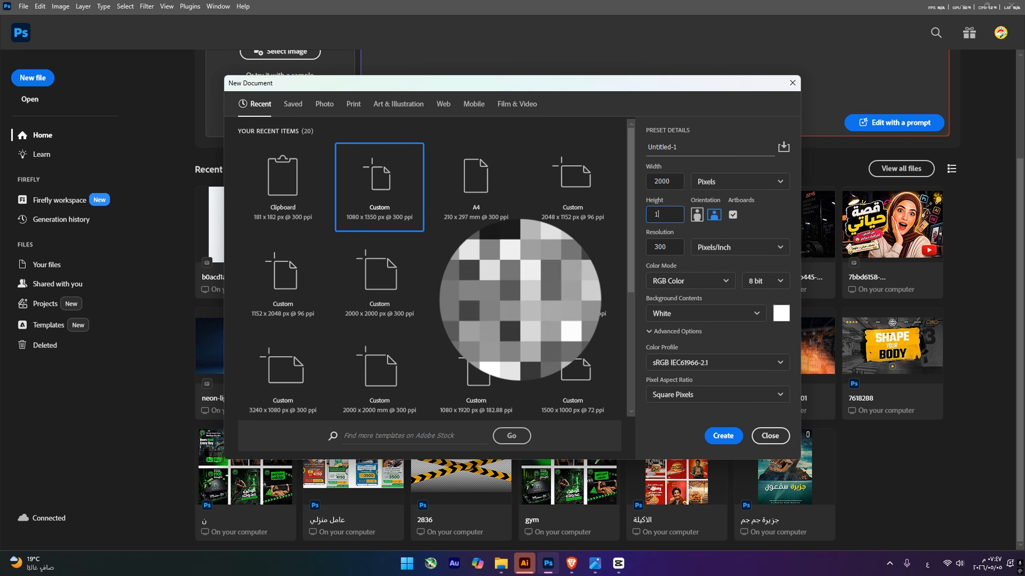
click(729, 441)
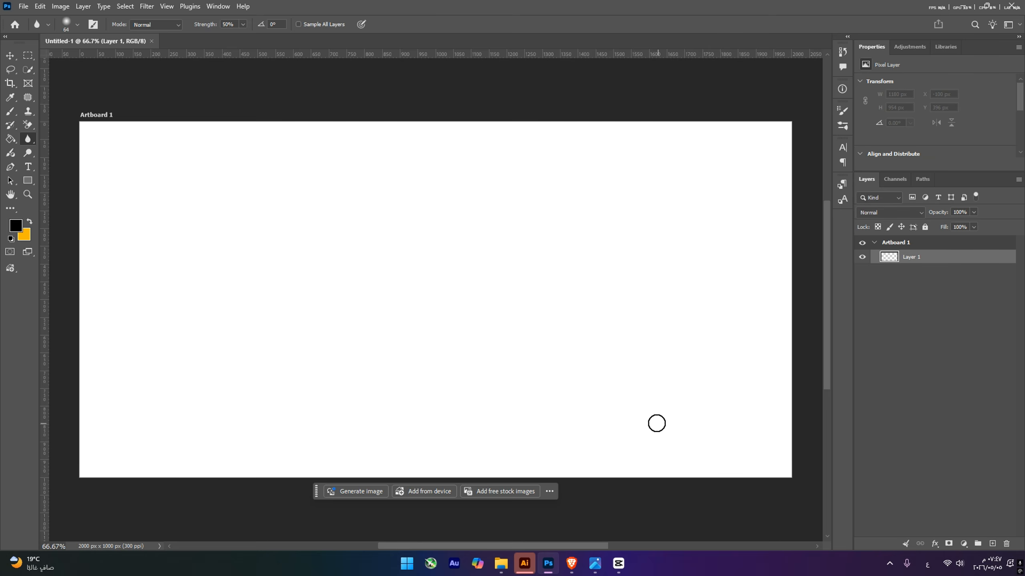
Fill the artboard with a dark blue Solid Color fill layer in place of the empty layer.
click(10, 55)
click(527, 275)
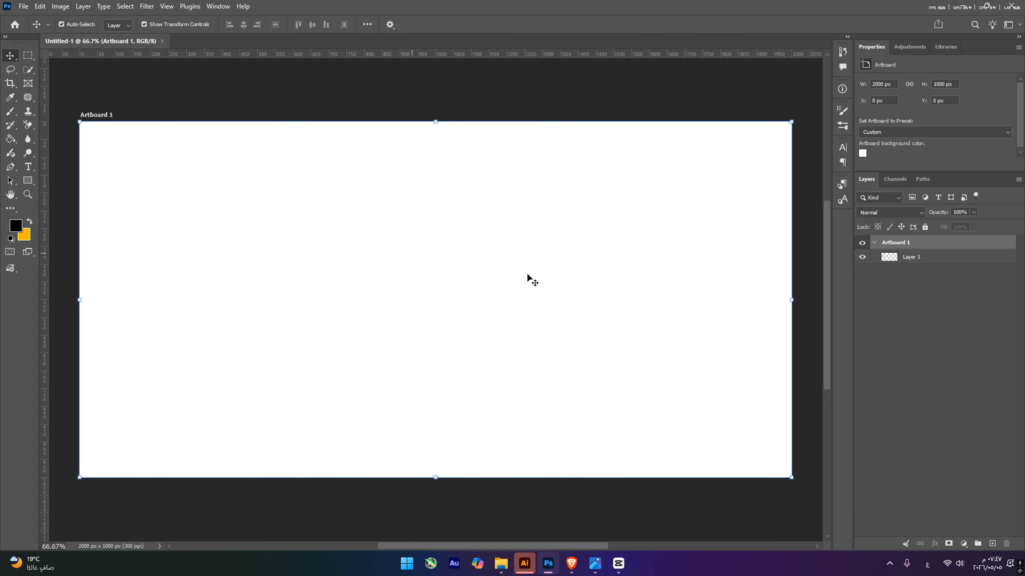
click(929, 260)
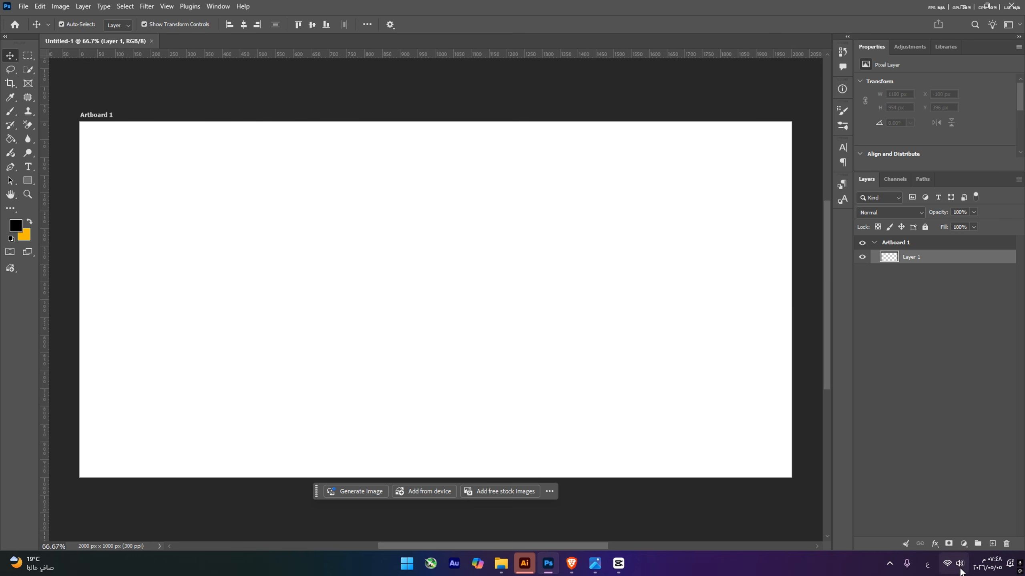
click(958, 544)
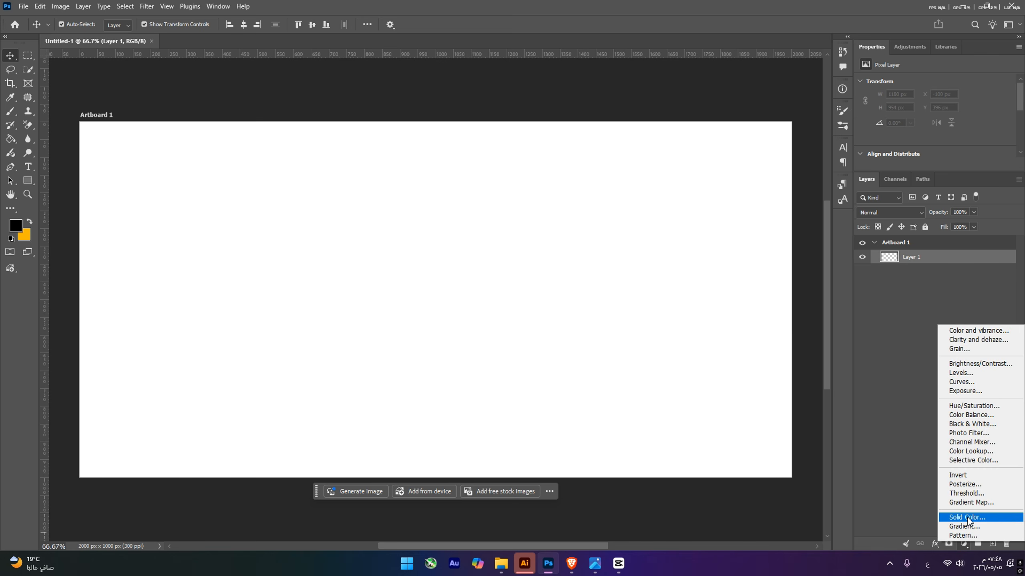
click(968, 518)
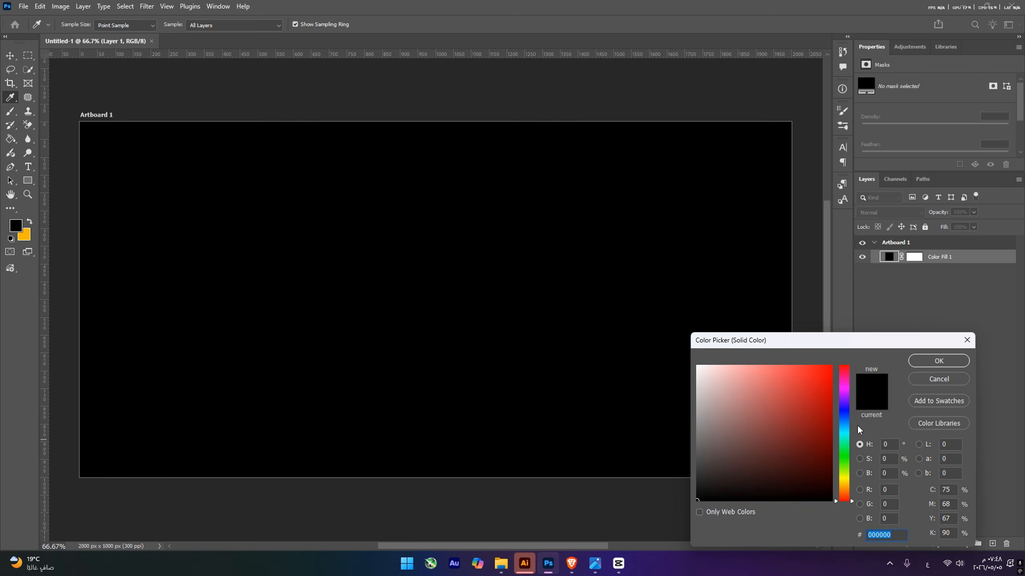
mouse_move(844, 429)
mouse_down()
mouse_move(844, 417)
mouse_move(805, 423)
mouse_move(845, 425)
mouse_move(824, 417)
mouse_move(829, 426)
mouse_up()
key(Return)
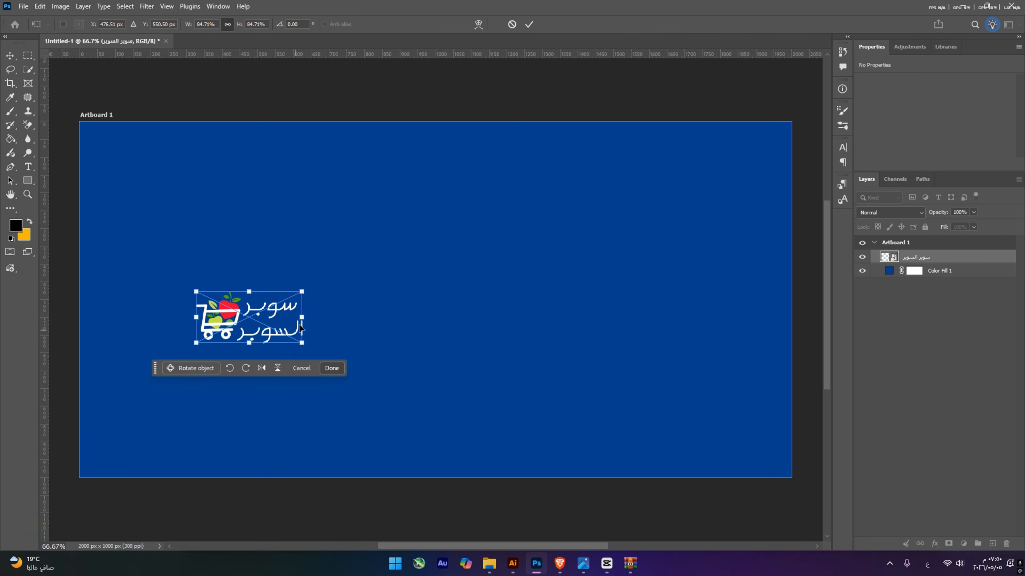
Scale the placed سوبر السوبر logo to about 102.5% and position it in the upper-left corner of the artboard.
drag(313, 326, 199, 176)
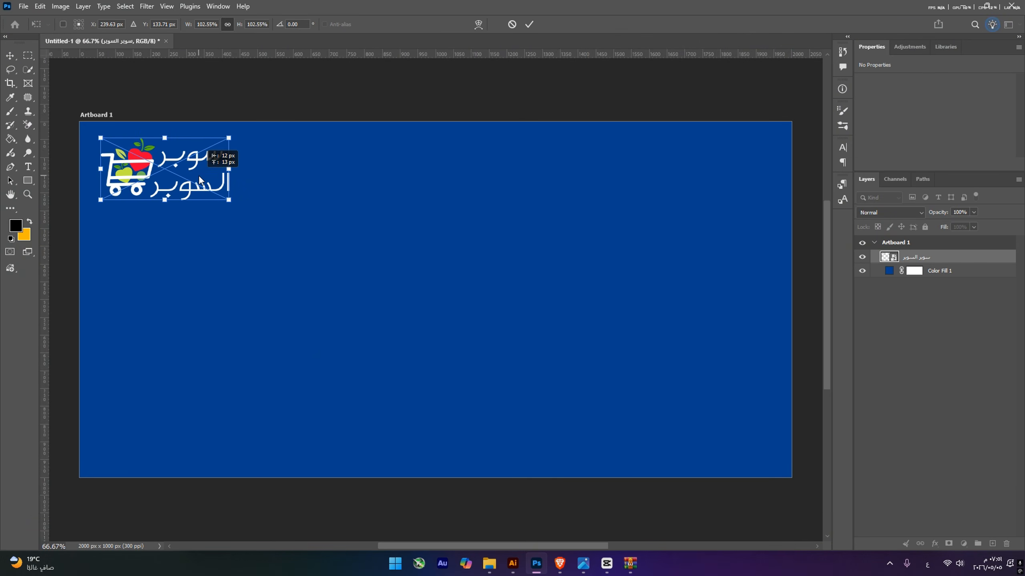
key(Return)
click(560, 524)
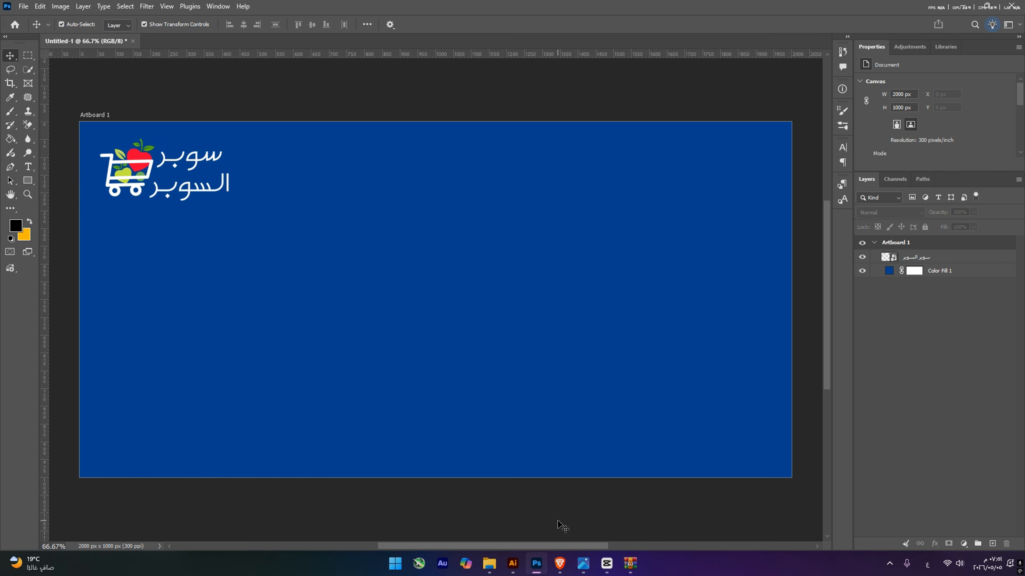
Add a vertical and a horizontal guide through the artboard's centre and save the document as 5.pdf.
click(79, 124)
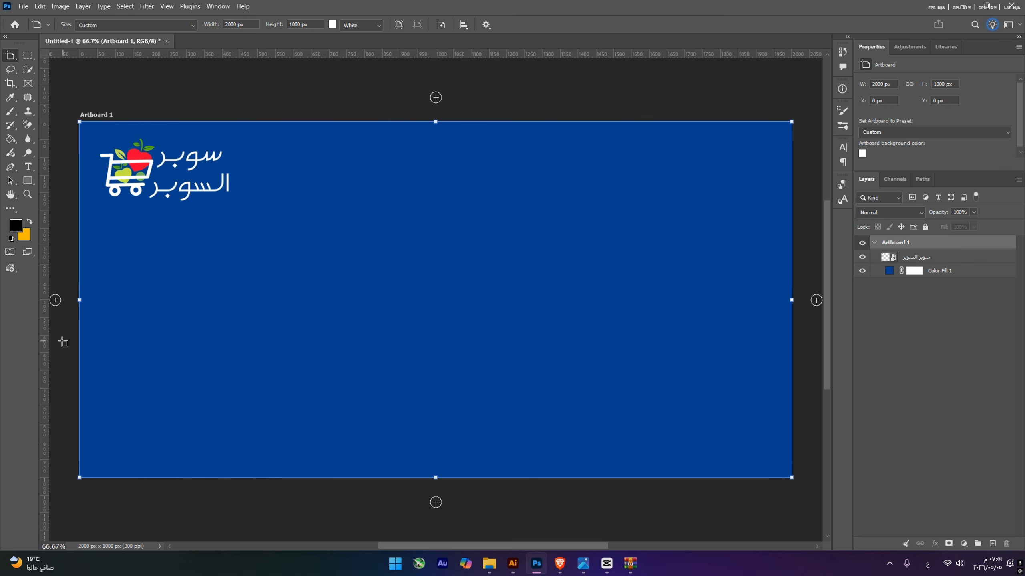
drag(46, 352, 435, 325)
drag(503, 55, 557, 300)
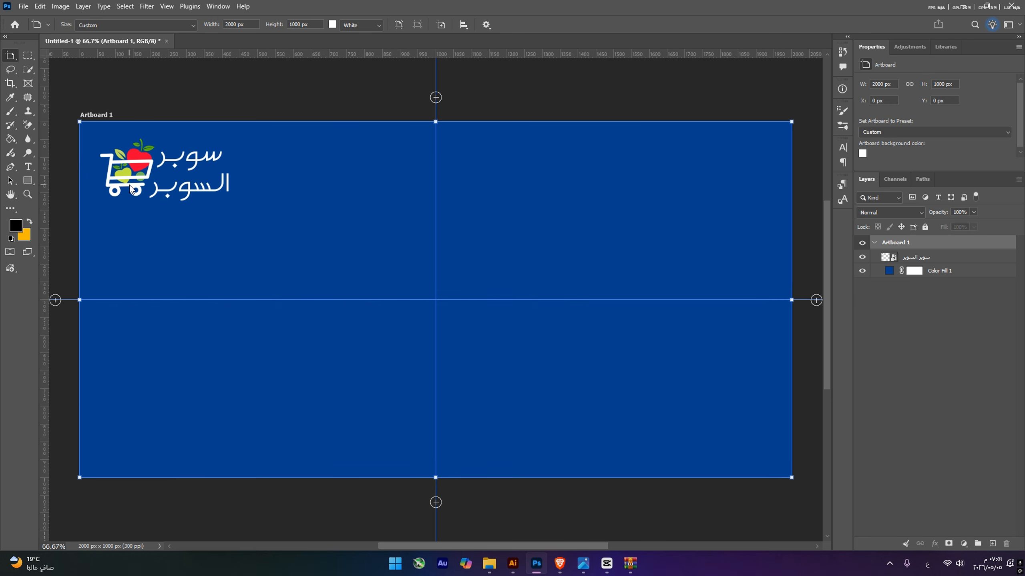
key(ctrl+s)
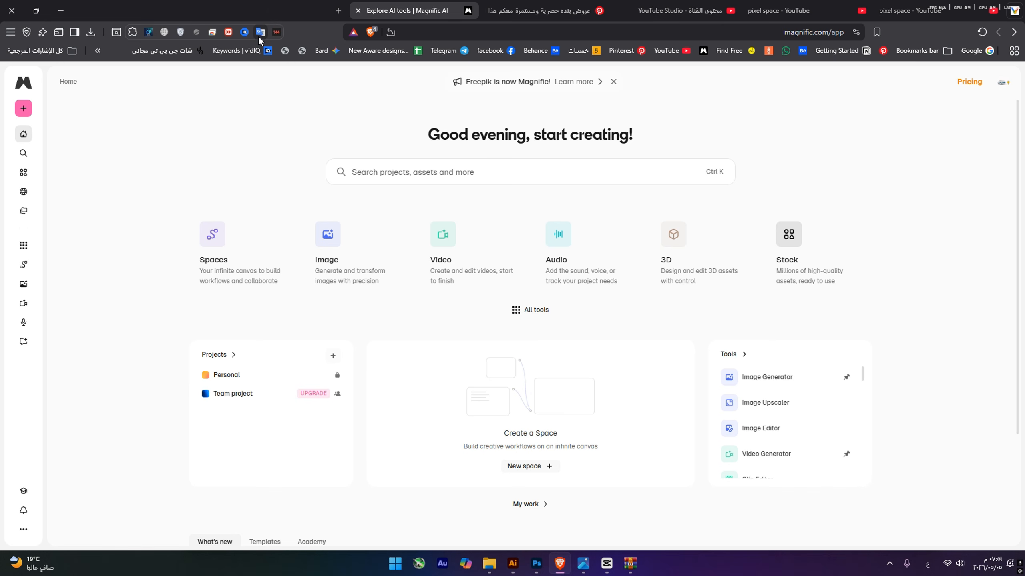
Search Magnific in the browser for images of "سوبر ماركت" and look through the results.
click(480, 173)
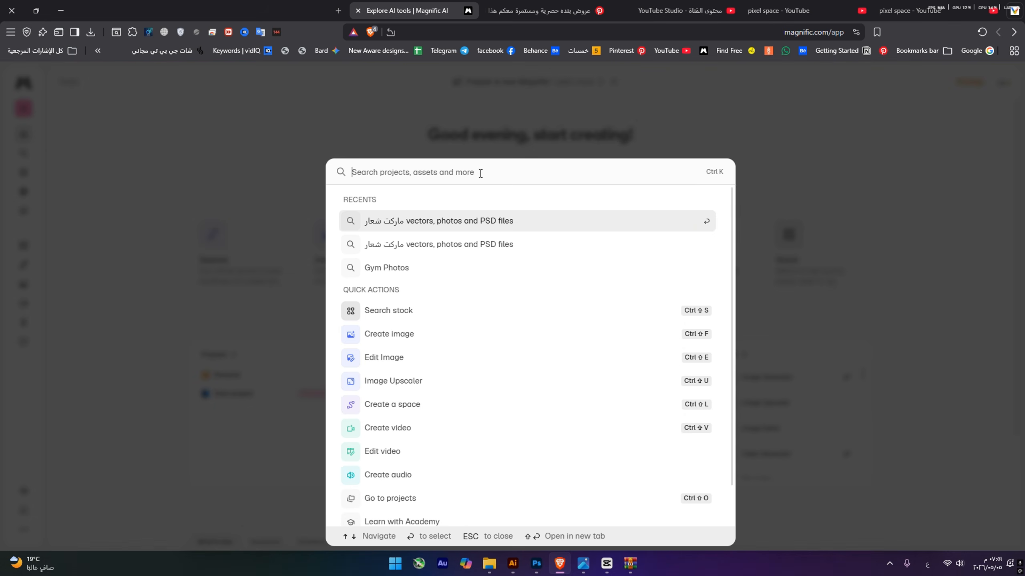
text(سوبر ماركت)
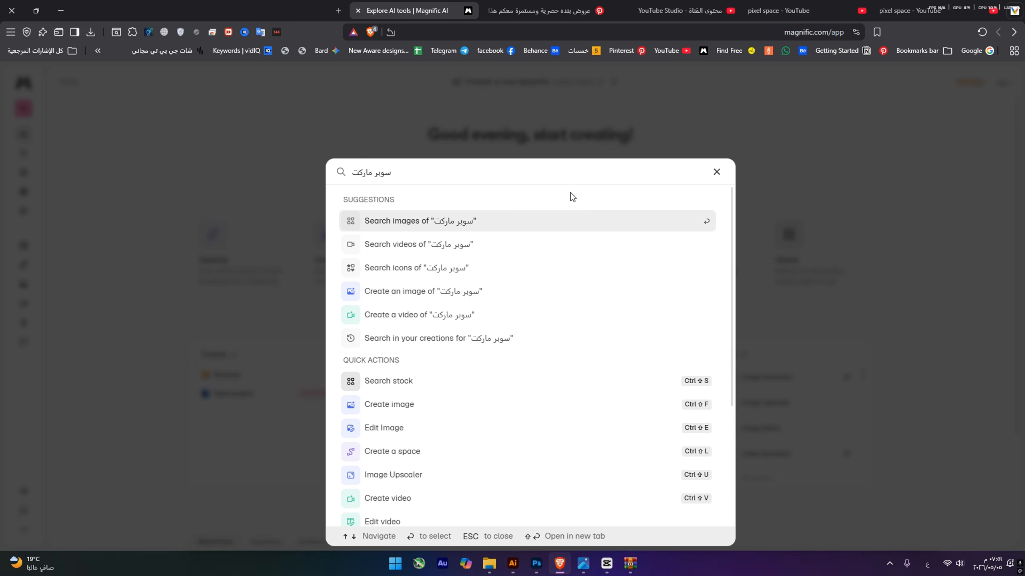
key(Return)
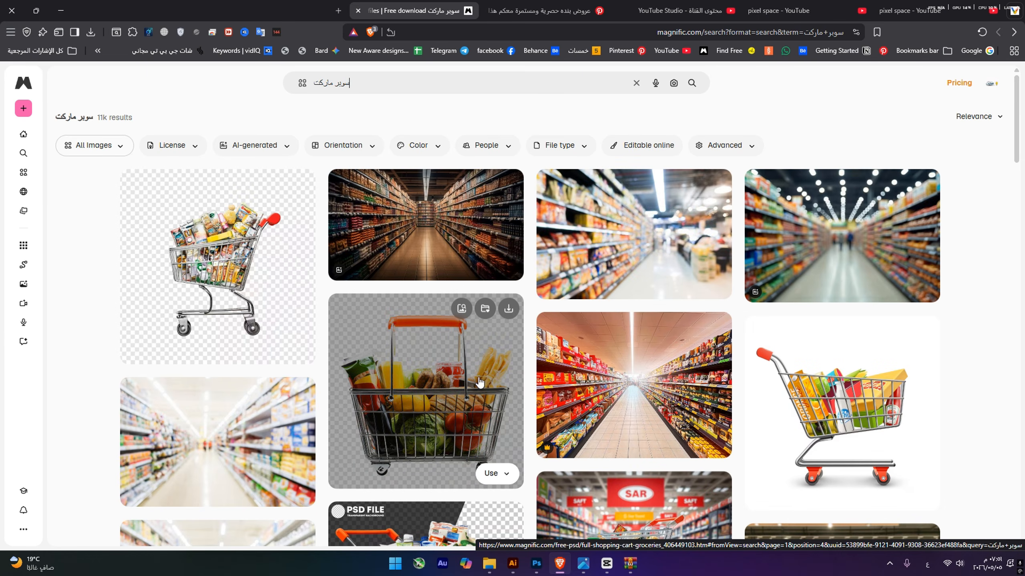
scroll(484, 381, down, 1)
scroll(483, 382, down, 1)
scroll(484, 381, up, 2)
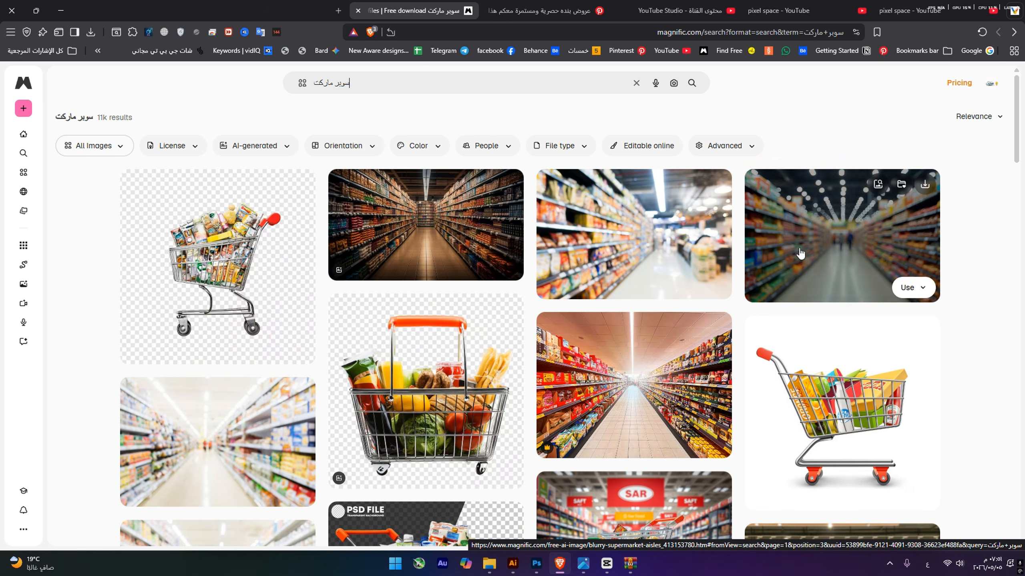
scroll(653, 392, down, 7)
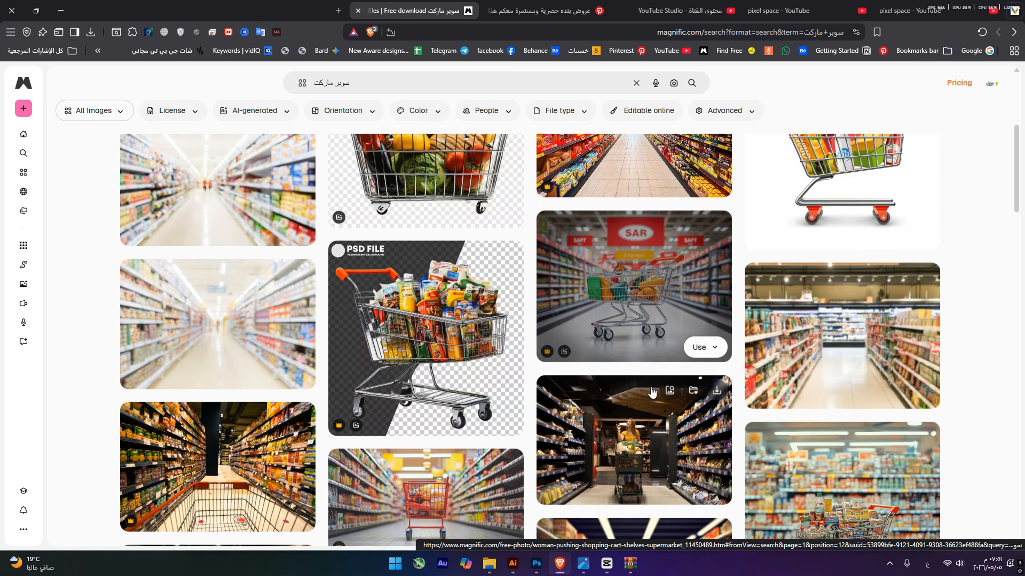
scroll(652, 392, down, 5)
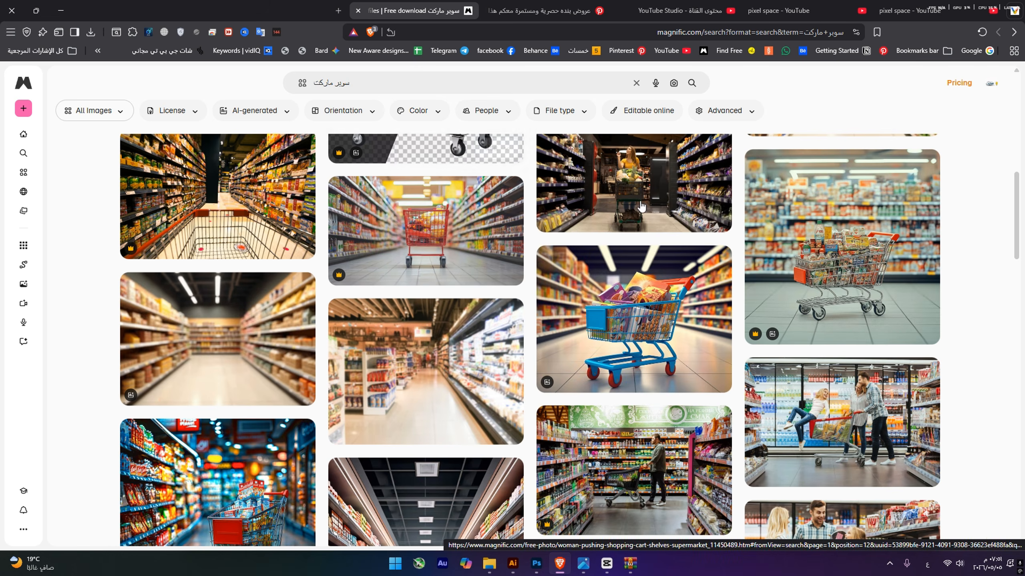
scroll(727, 286, down, 5)
scroll(714, 403, down, 7)
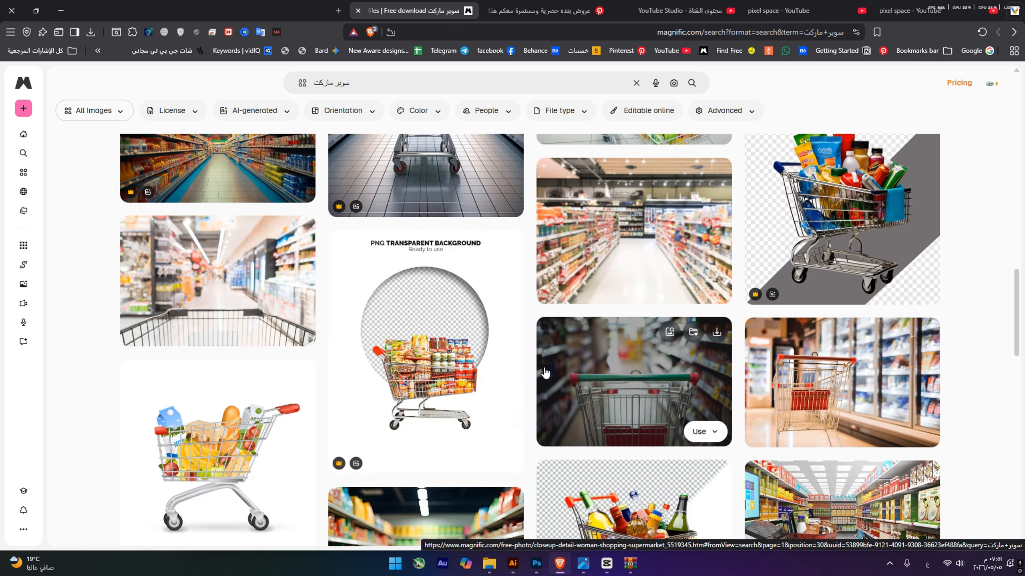
Limit the results to free images, download the grocery-filled basket with the orange handle, and open the archive's PSD file in Photoshop.
click(189, 112)
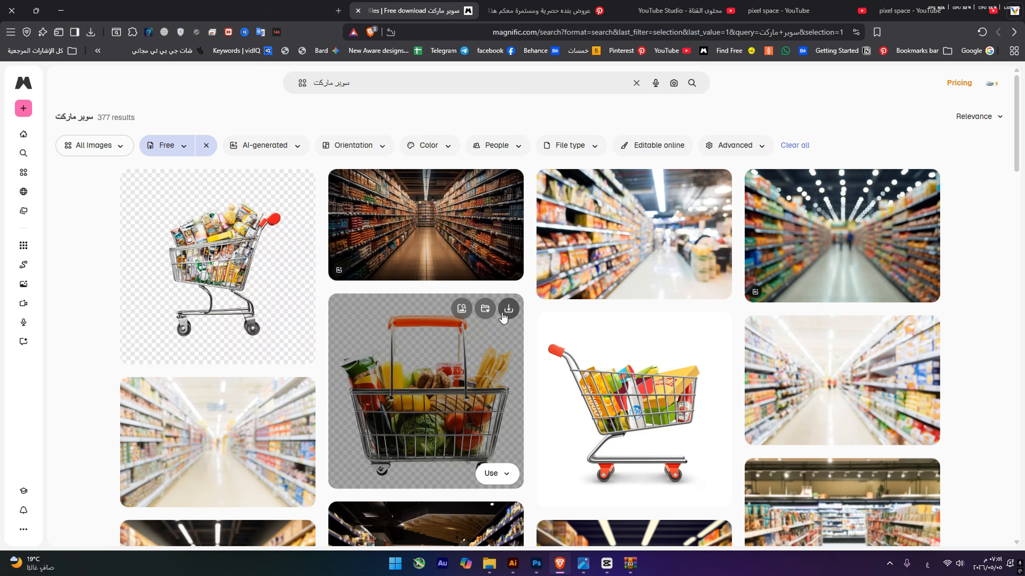
click(509, 307)
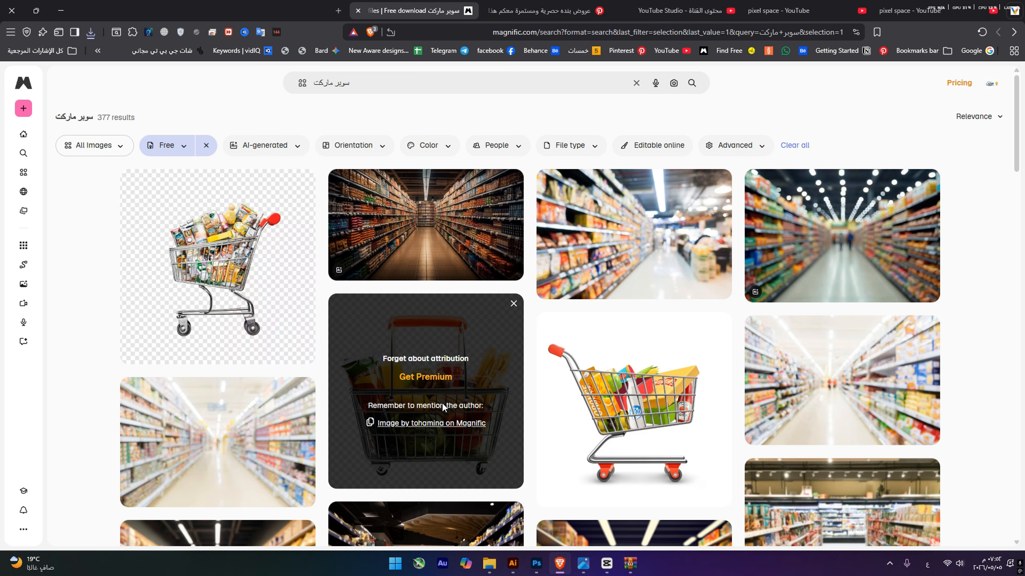
click(91, 32)
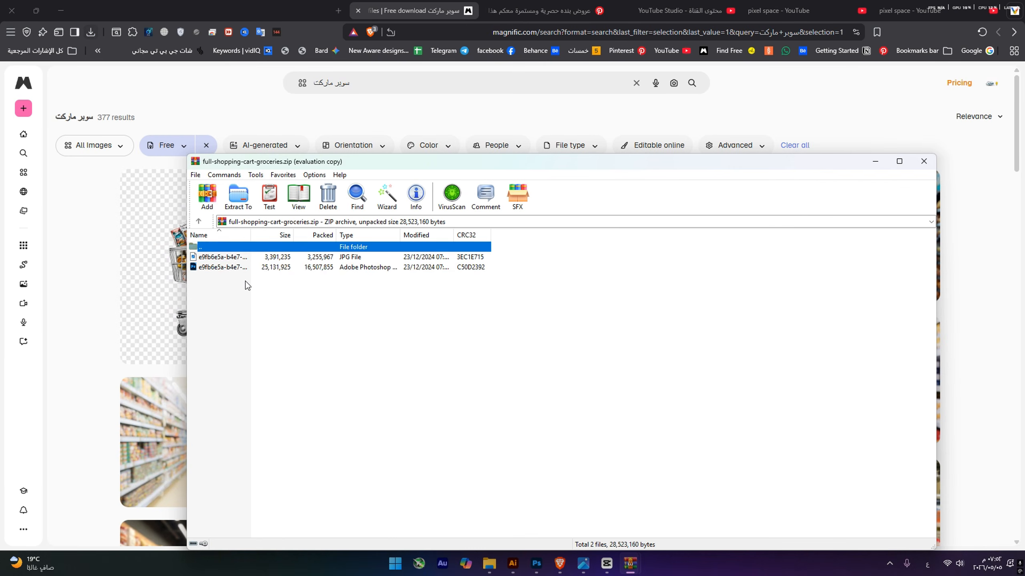
click(239, 267)
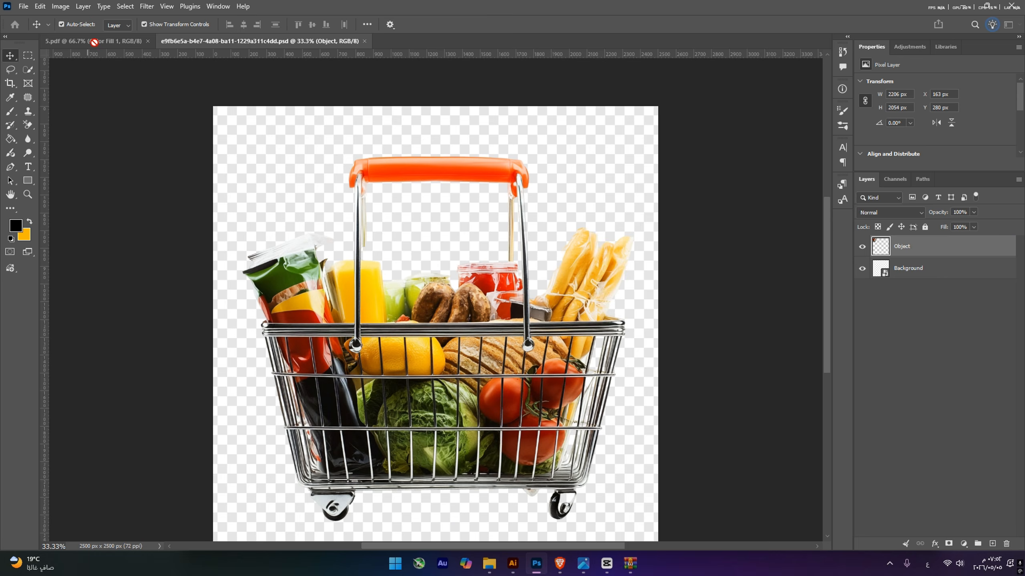
Bring the grocery basket into 5.pdf and scale it to about 27%, 600 px wide, centred horizontally on the artboard.
drag(94, 42, 548, 321)
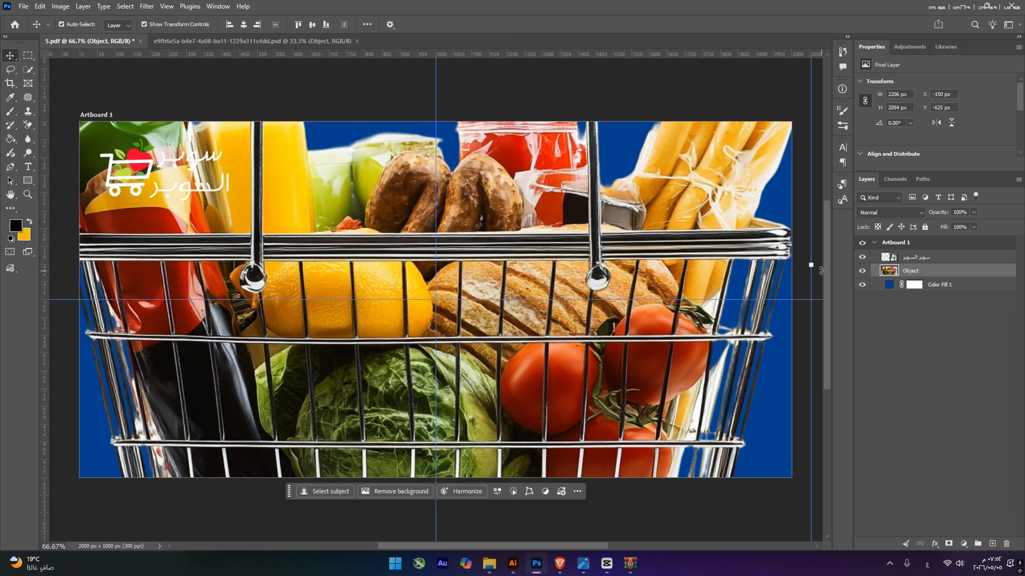
drag(821, 271, 478, 301)
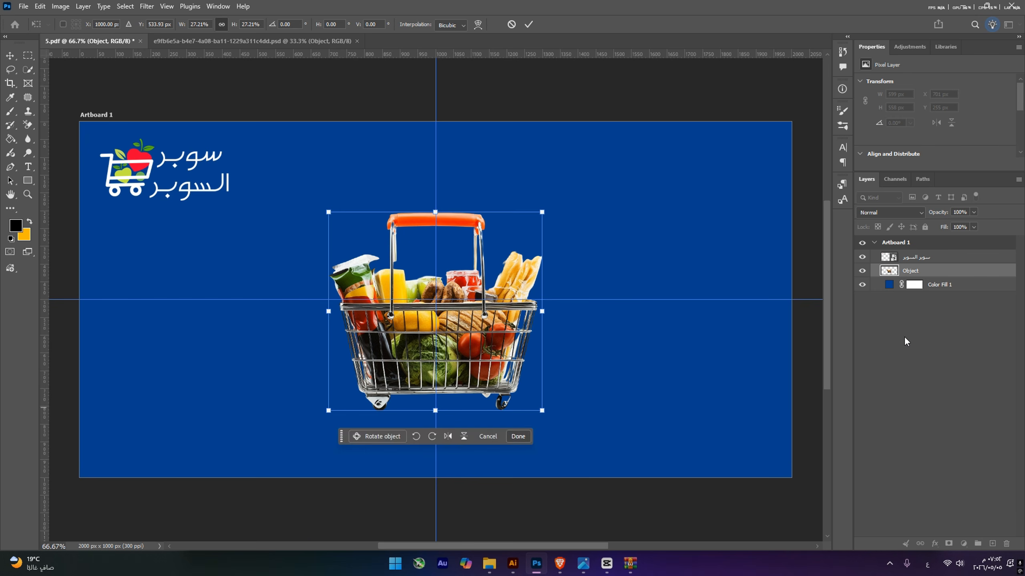
key(Return)
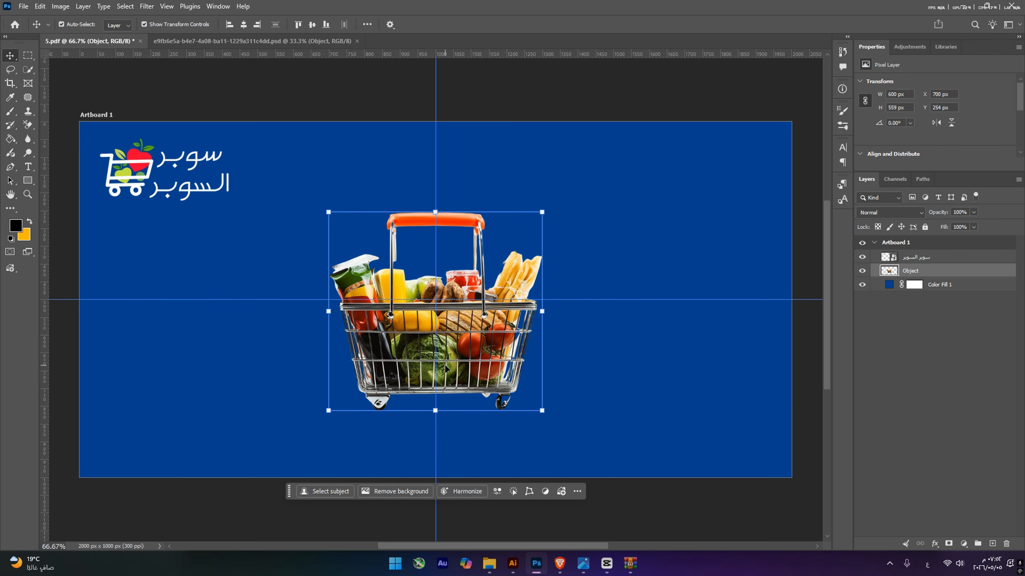
click(712, 539)
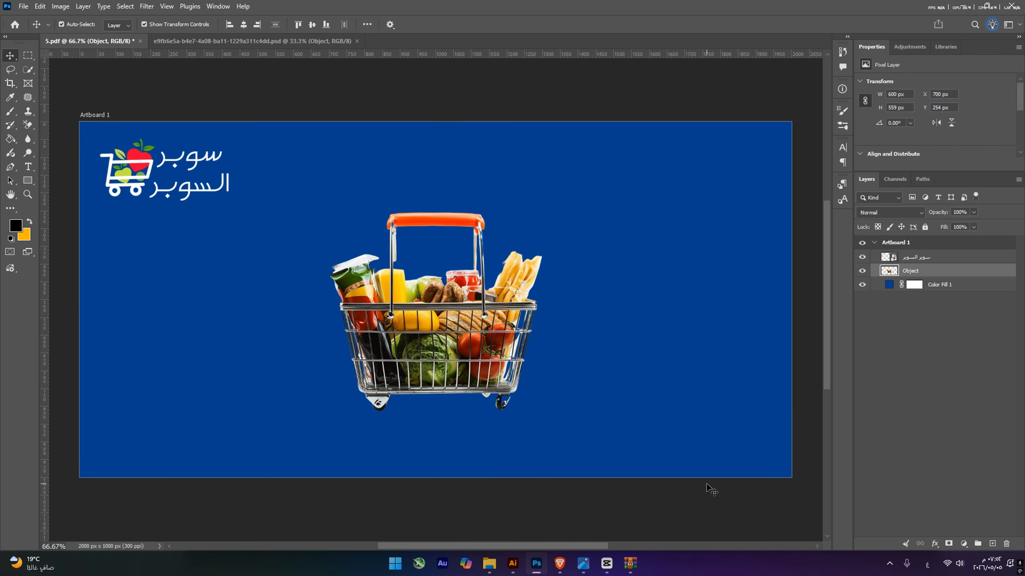
Enlarge the grocery basket proportionally to about 104%, extending it downward while keeping it horizontally centred.
click(449, 340)
drag(436, 412, 436, 419)
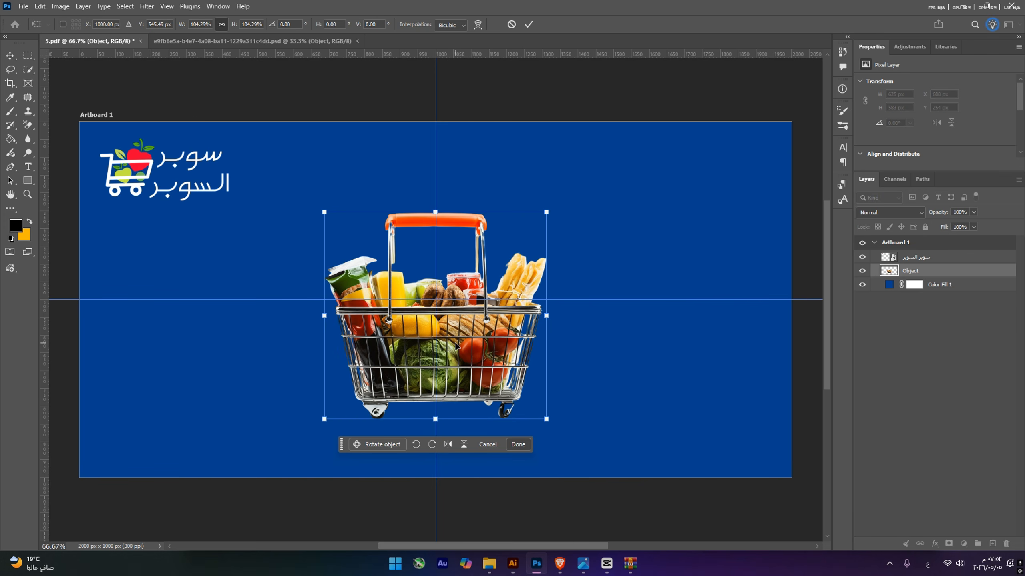
key(Return)
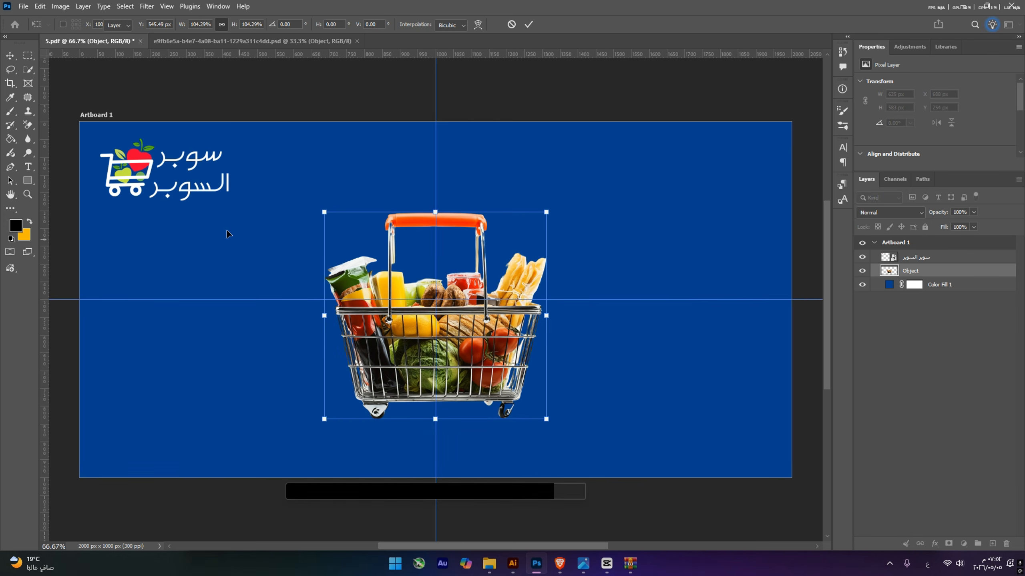
Lasso the small area between the basket's left bag and its handle, deselect it, and delete the grocery basket from the banner.
click(11, 72)
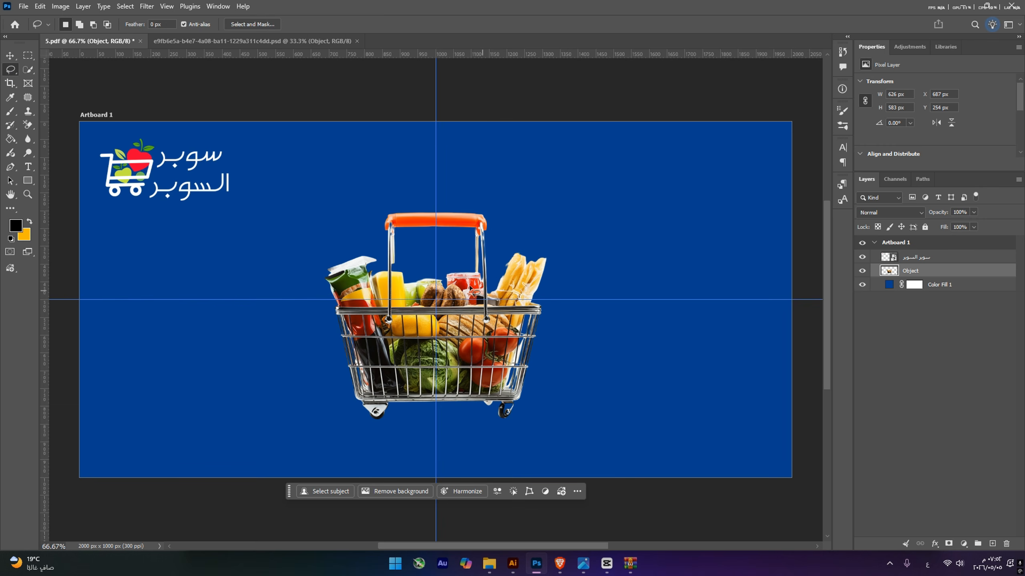
mouse_move(357, 253)
mouse_down()
mouse_move(366, 267)
mouse_move(367, 242)
mouse_up()
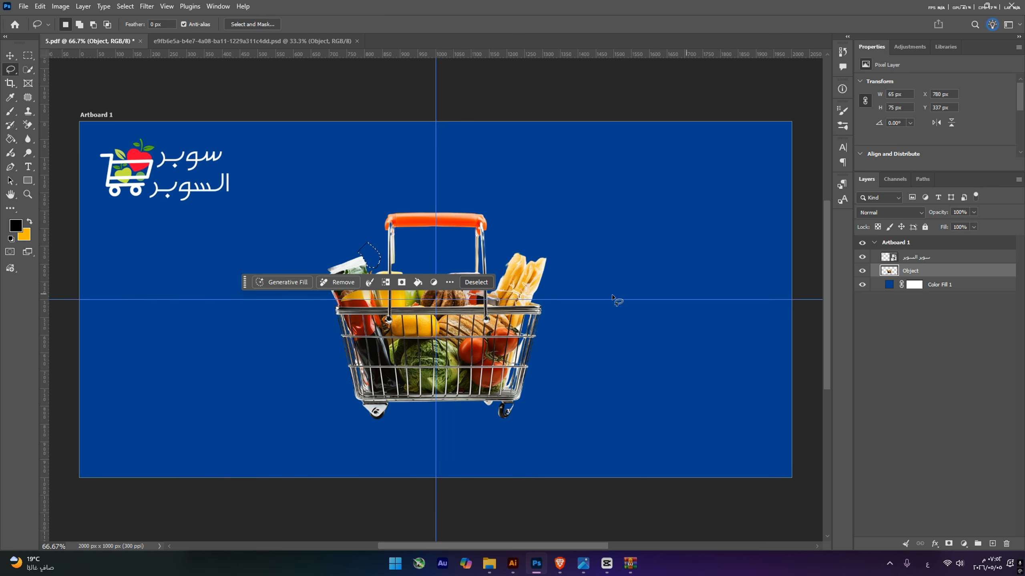
key(ctrl+d)
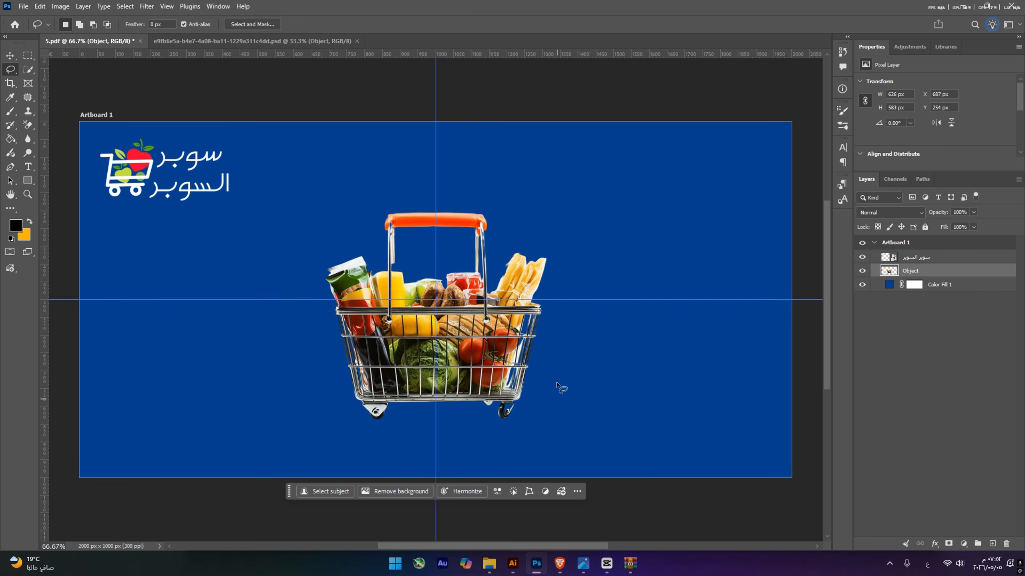
key(Delete)
Switch to the browser and look through Magnific's free image results for alternative supermarket imagery.
click(560, 564)
scroll(475, 362, down, 10)
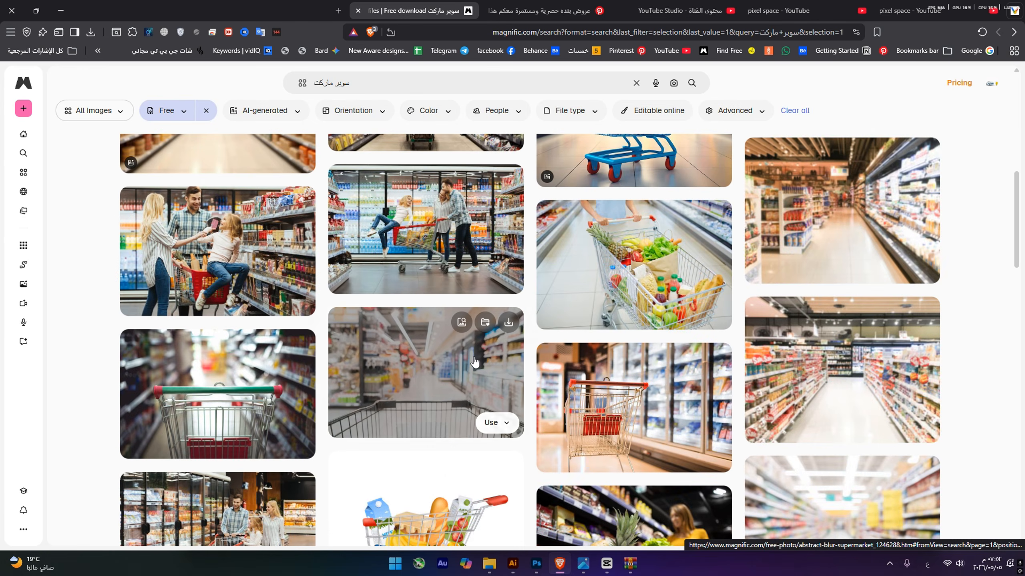
scroll(475, 362, down, 4)
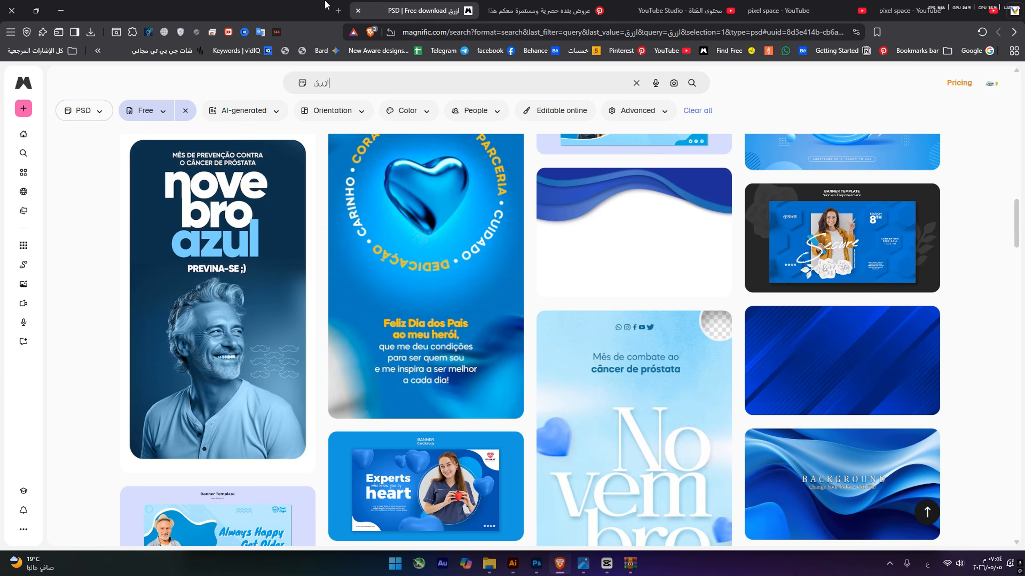
Search the web for "شات جي بي تي" in a new browser tab and open ChatGPT from the results.
click(336, 11)
text(شات جي بي تي)
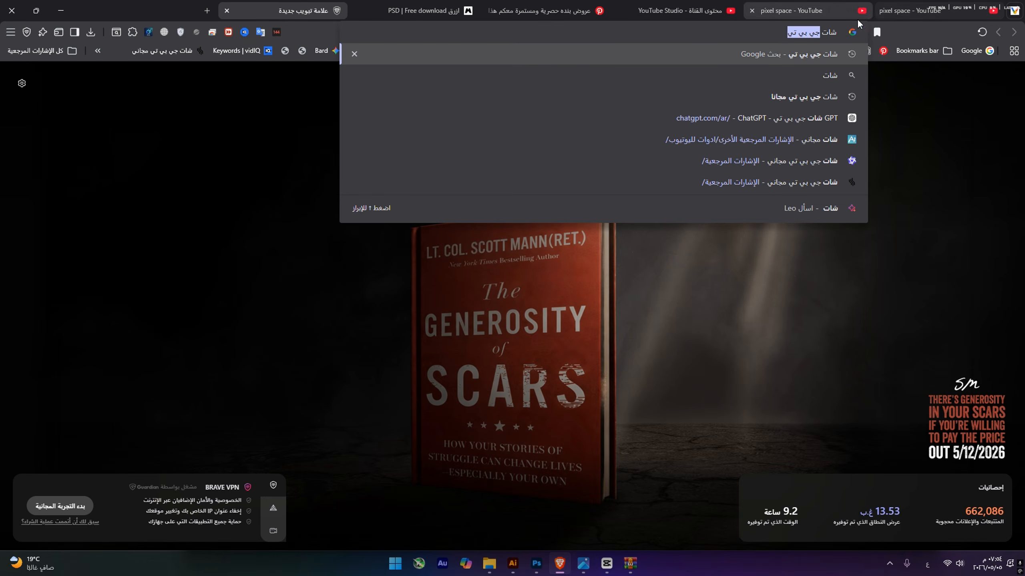
click(815, 54)
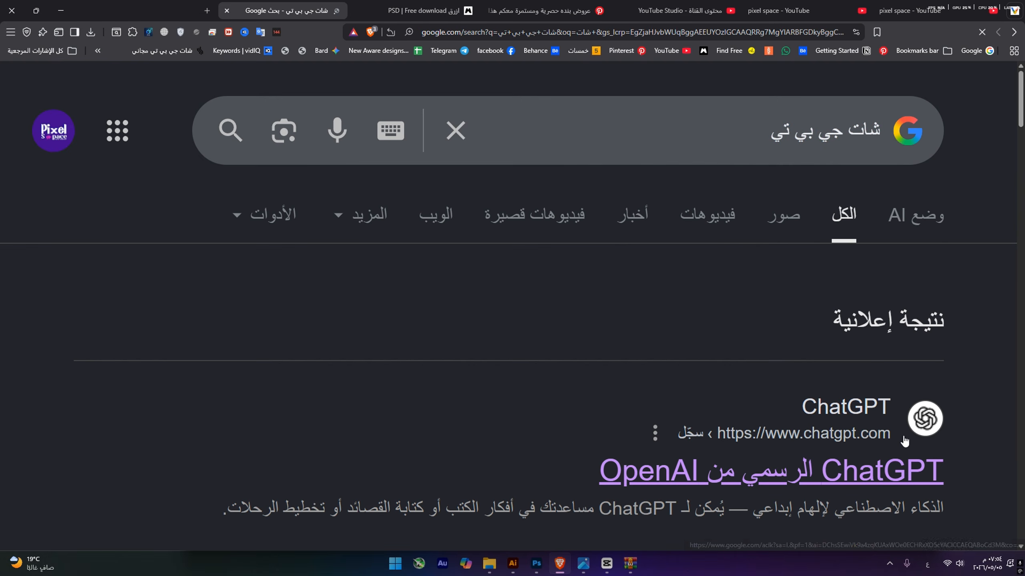
click(906, 439)
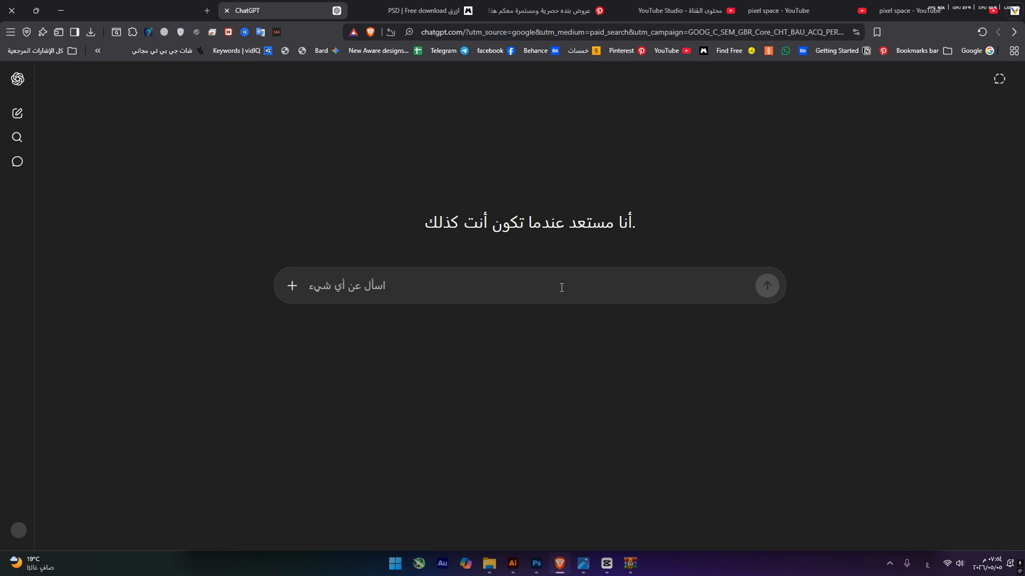
Ask ChatGPT in Arabic for a cut-out market basket with vegetables, oil and food above a long receipt, and have it create the image with "انت صممها".
text(هعمل بنر عن سوبر ماركت وعايزه سله ماركت وداخل)
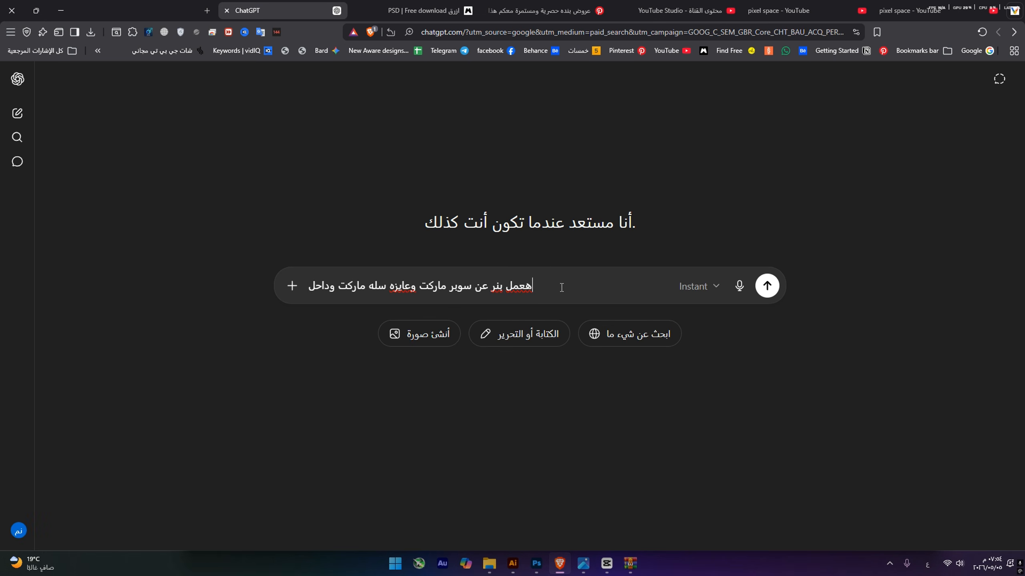
text(ها خضار وزيت ومنتجات غذائية وتحتها ورقه بتاعه الدفع بس تكون طويله والصورة تكون مفرغه عشان استخدمها)
key(Return)
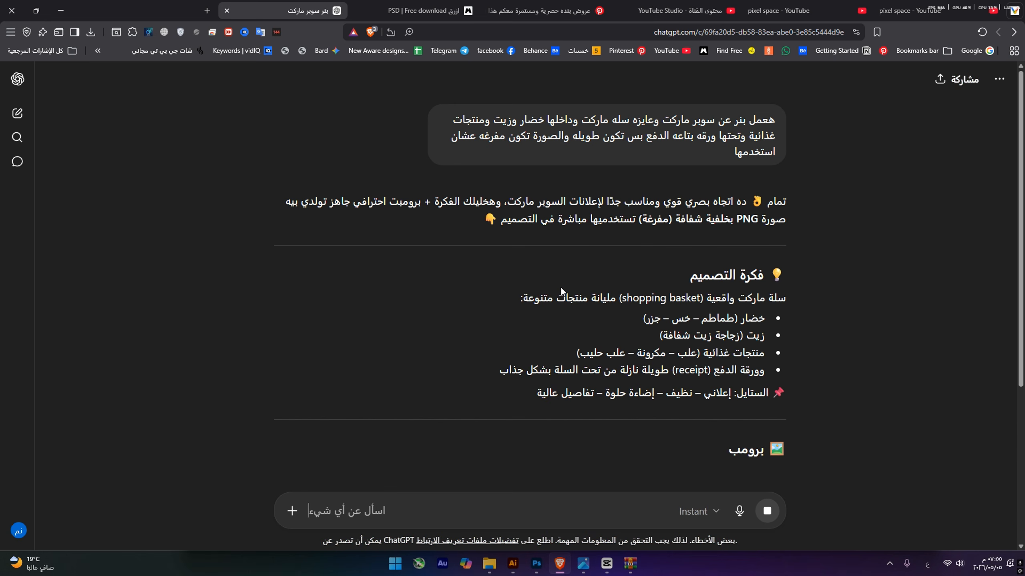
scroll(618, 382, down, 8)
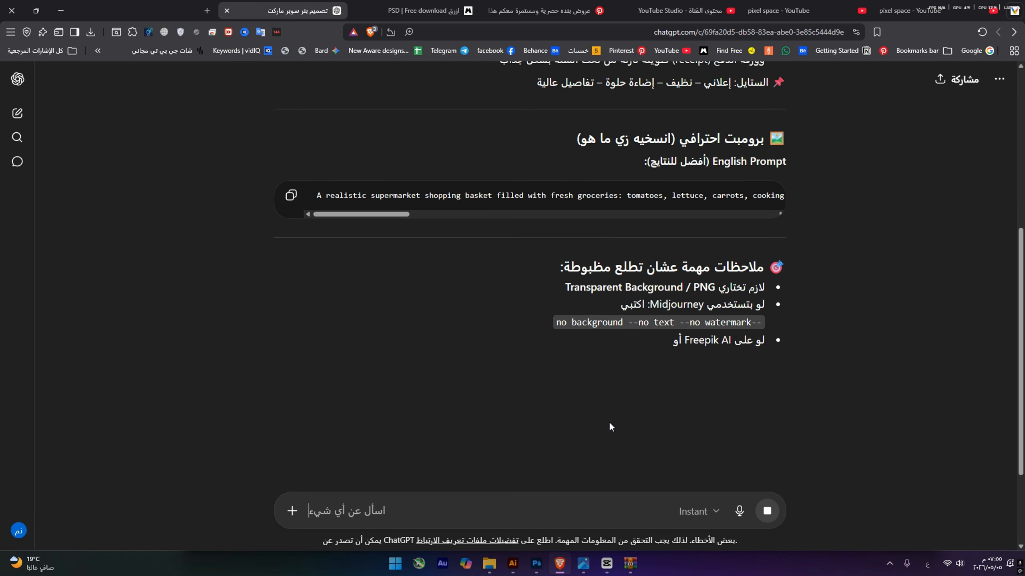
text(انت صممها)
key(Return)
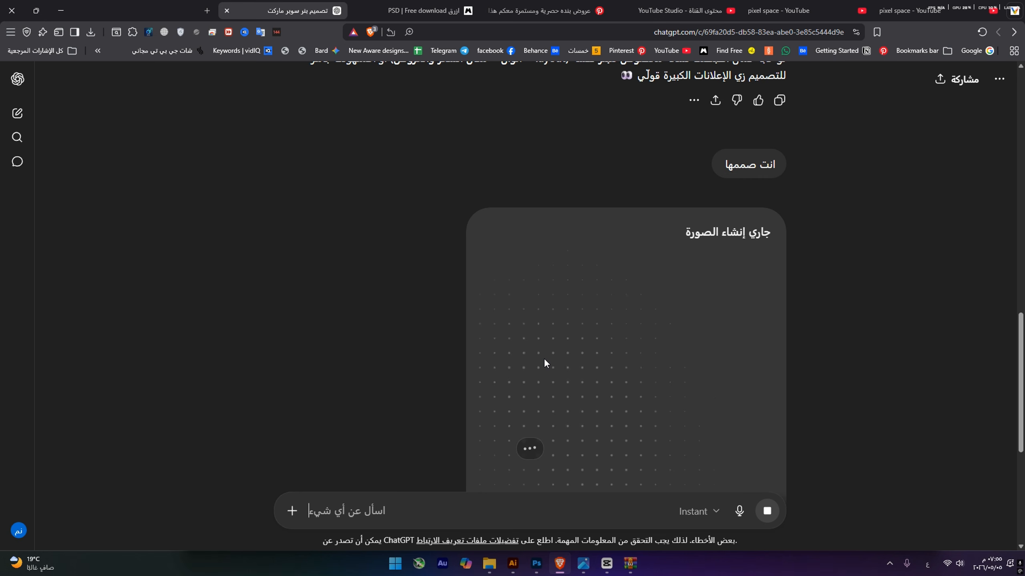
Switch to Photoshop and add the white 72 pt heading "عروضنا غير" in the upper part of the banner.
click(535, 564)
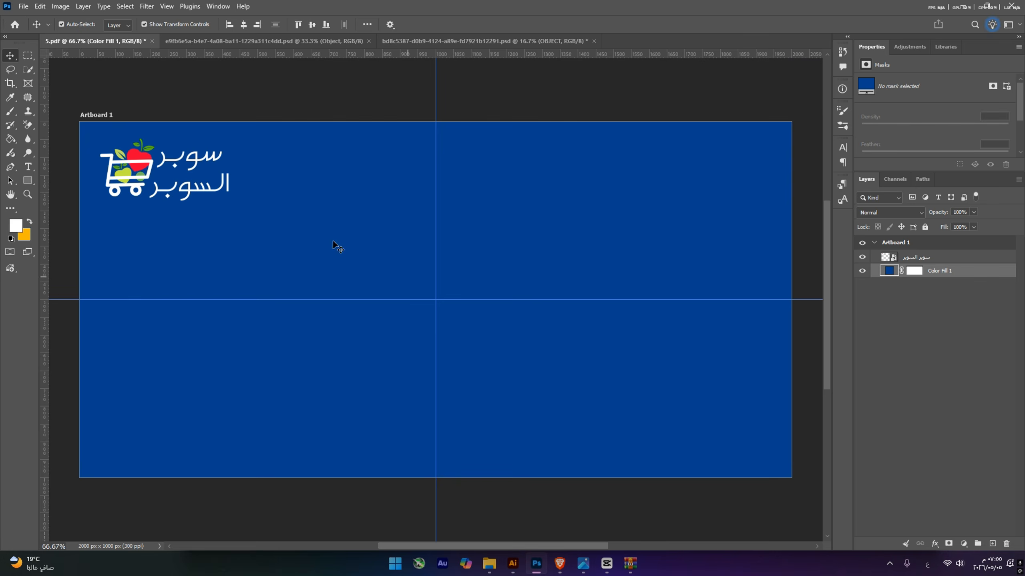
click(28, 166)
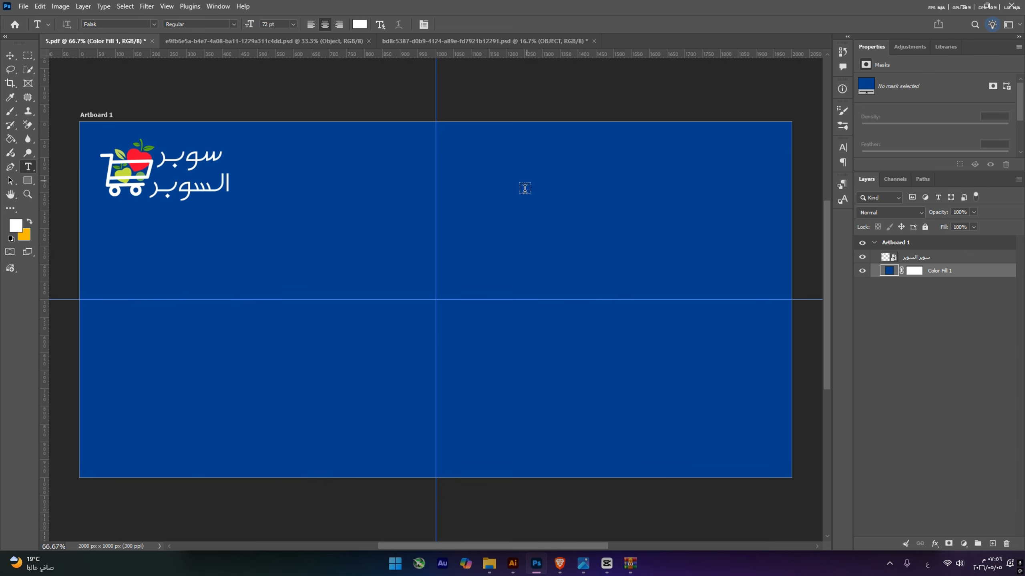
click(523, 217)
text(عروضنا غير)
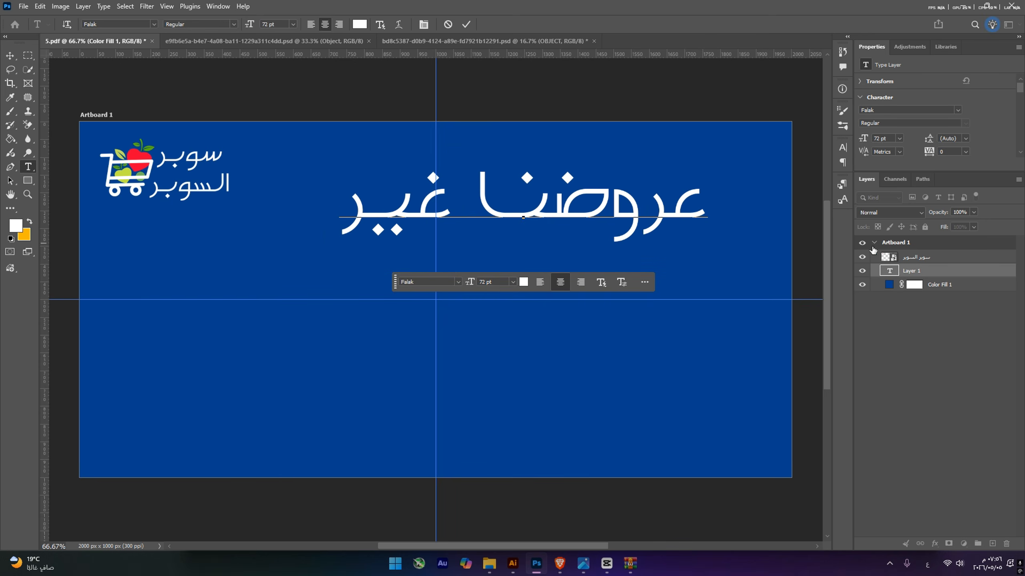
click(918, 257)
Set the heading's font to Digi Madasi Bold.
click(924, 271)
click(958, 110)
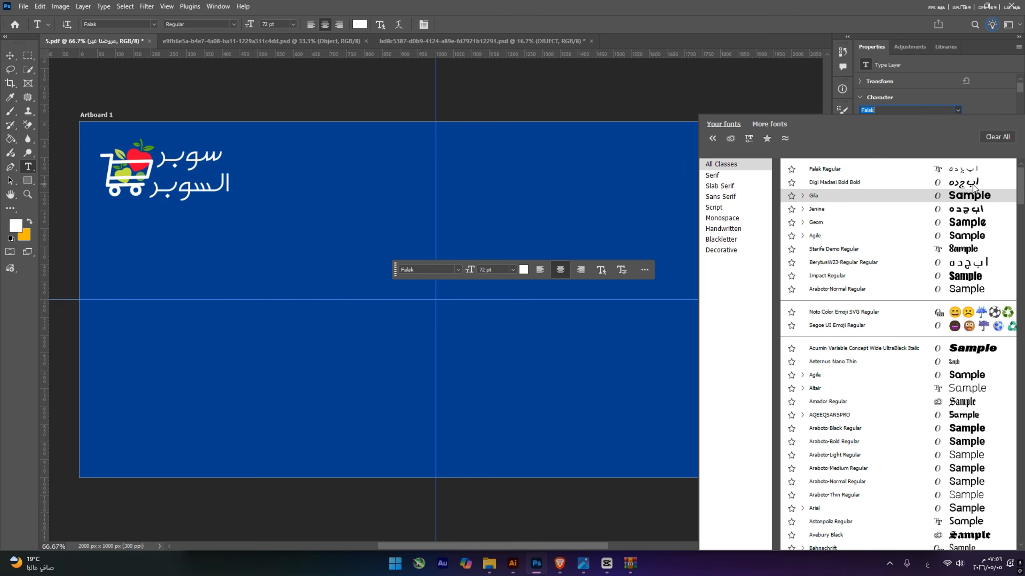
click(831, 182)
Scale the heading to about 69%, centre it horizontally in the banner's upper part, and save the document.
click(10, 56)
drag(533, 220, 443, 228)
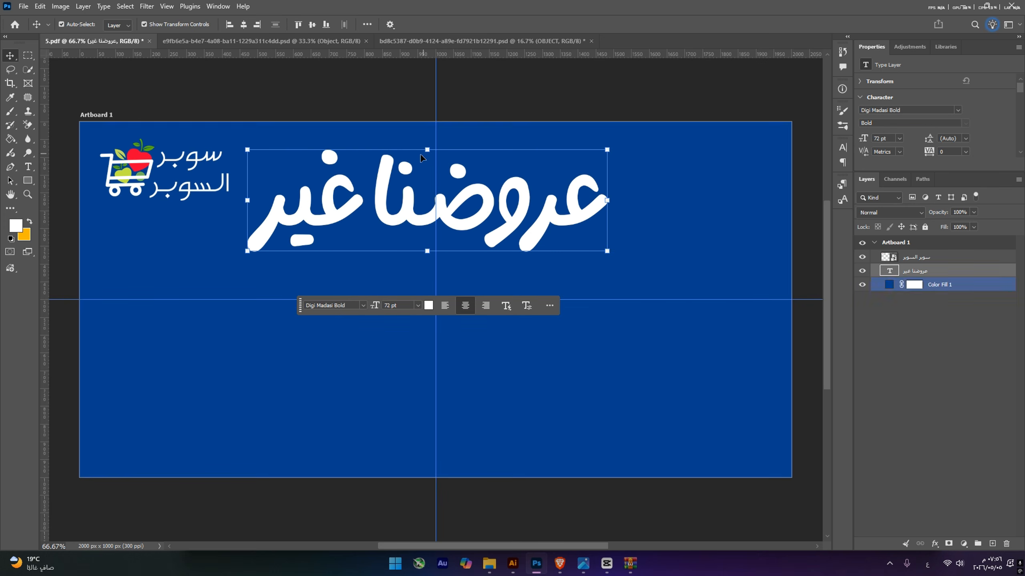
drag(428, 151, 429, 197)
drag(466, 227, 472, 207)
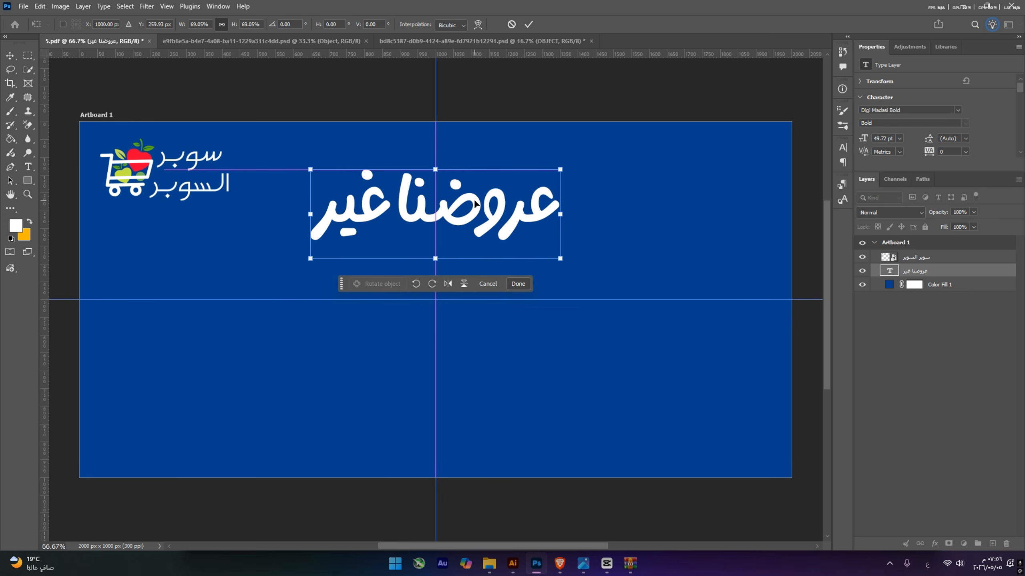
key(Return)
key(ctrl+s)
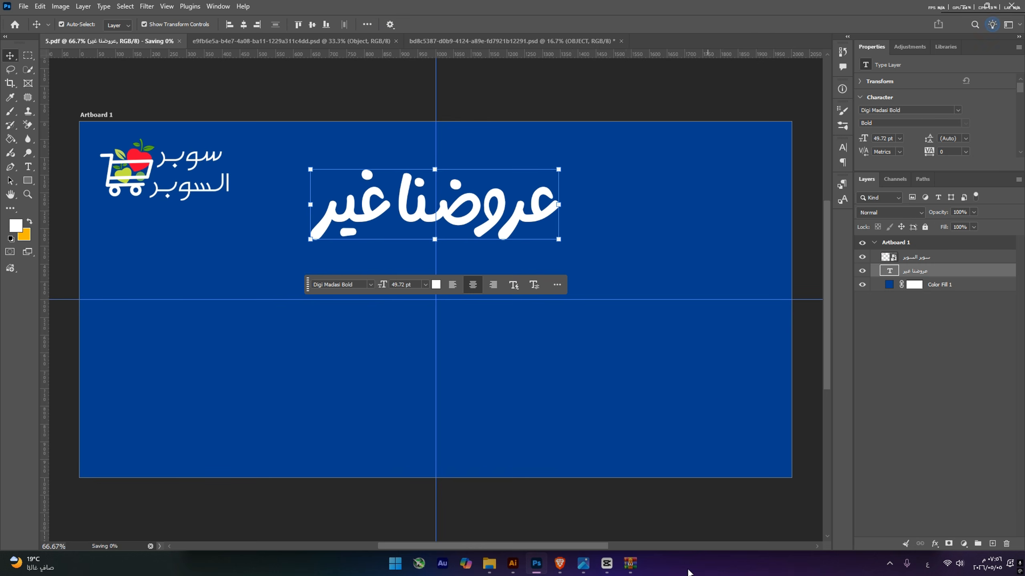
Switch to the browser, browse Magnific's free "receipt" results, and download the collection of curled paper receipts on a transparent background.
click(559, 564)
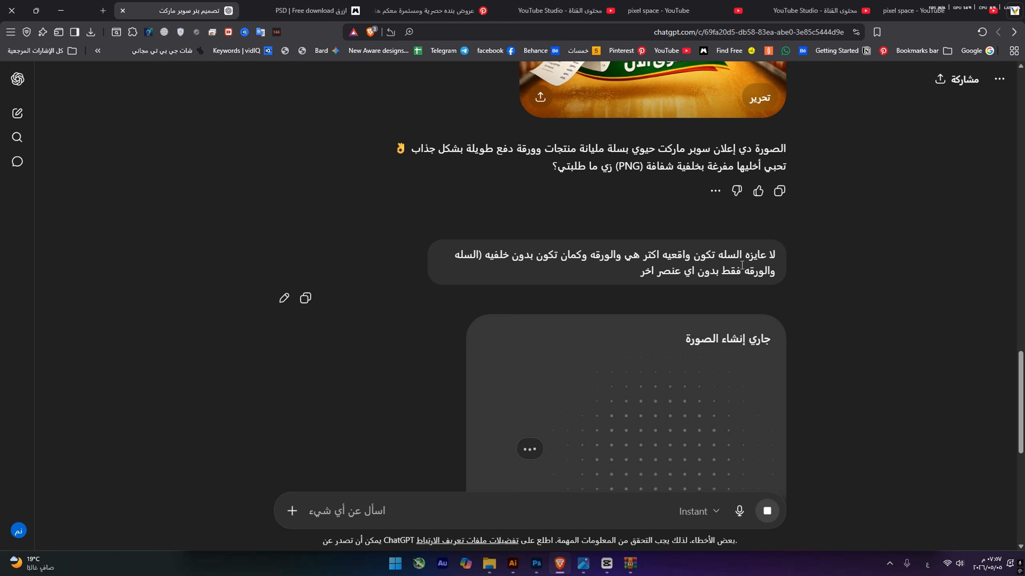
key(ctrl+Tab)
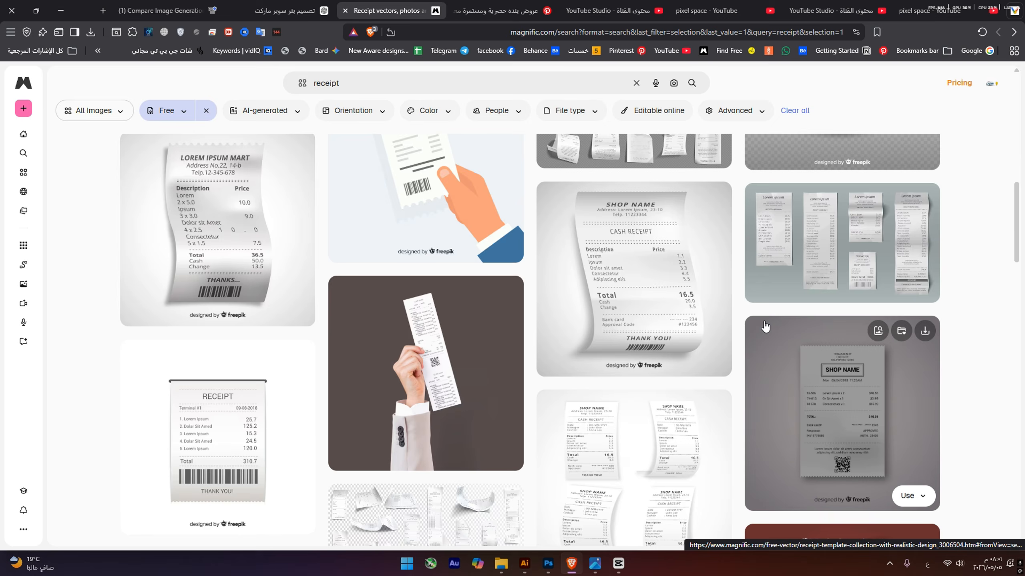
scroll(397, 397, down, 3)
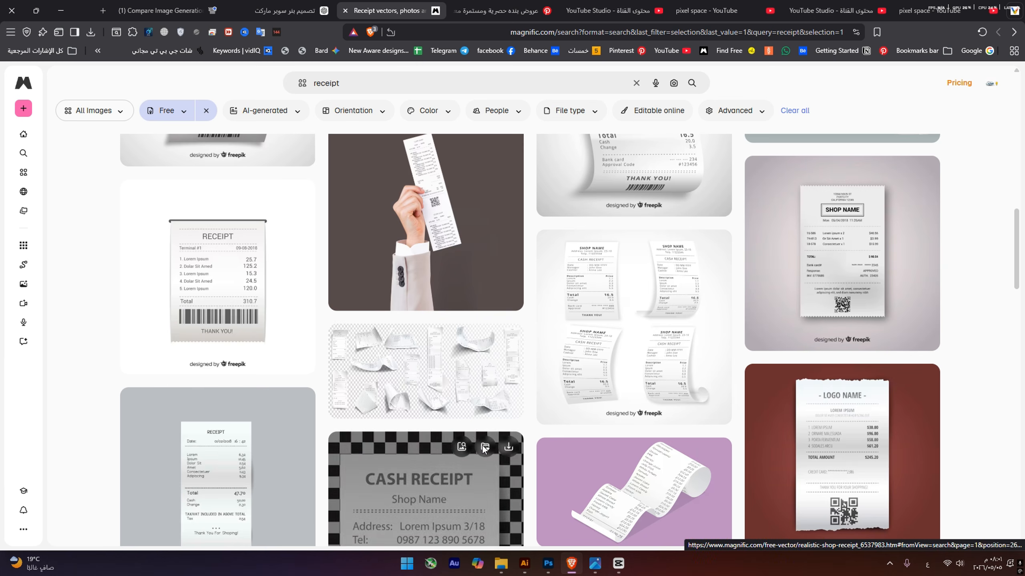
click(512, 404)
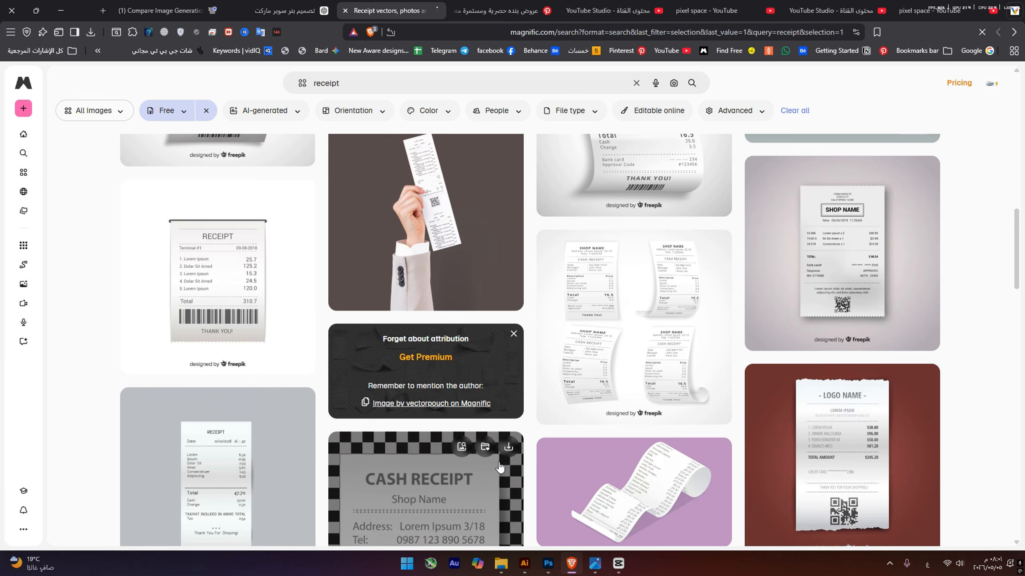
Compare the two generated baskets in Arena by viewing the wicker basket and the cartoon wire basket enlarged.
click(196, 5)
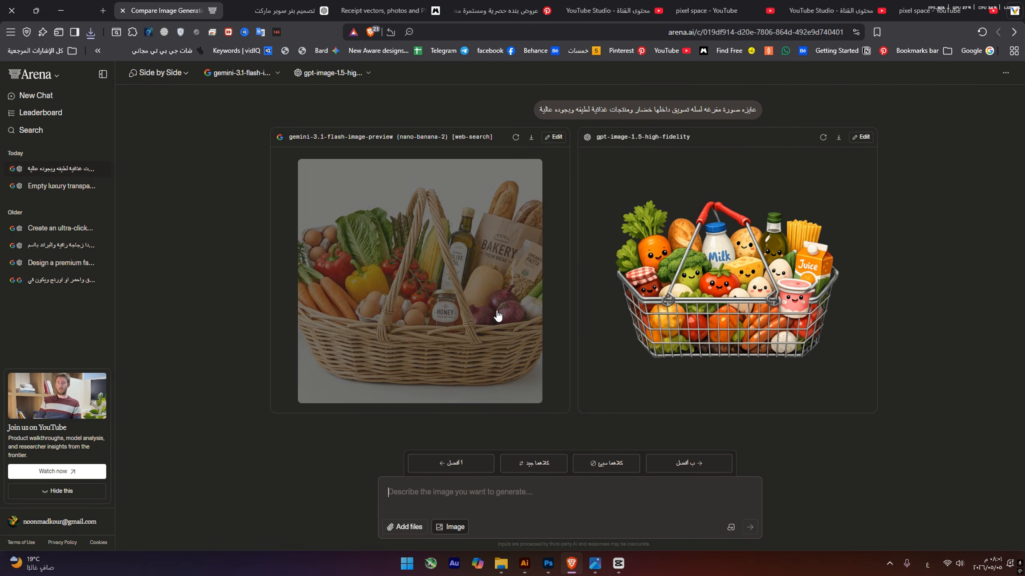
click(428, 350)
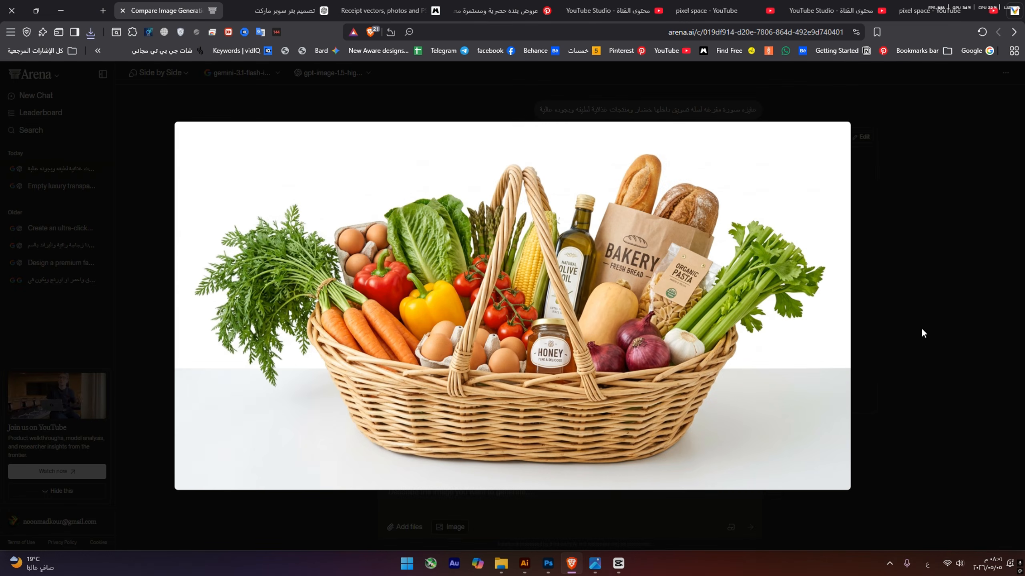
click(951, 301)
click(690, 328)
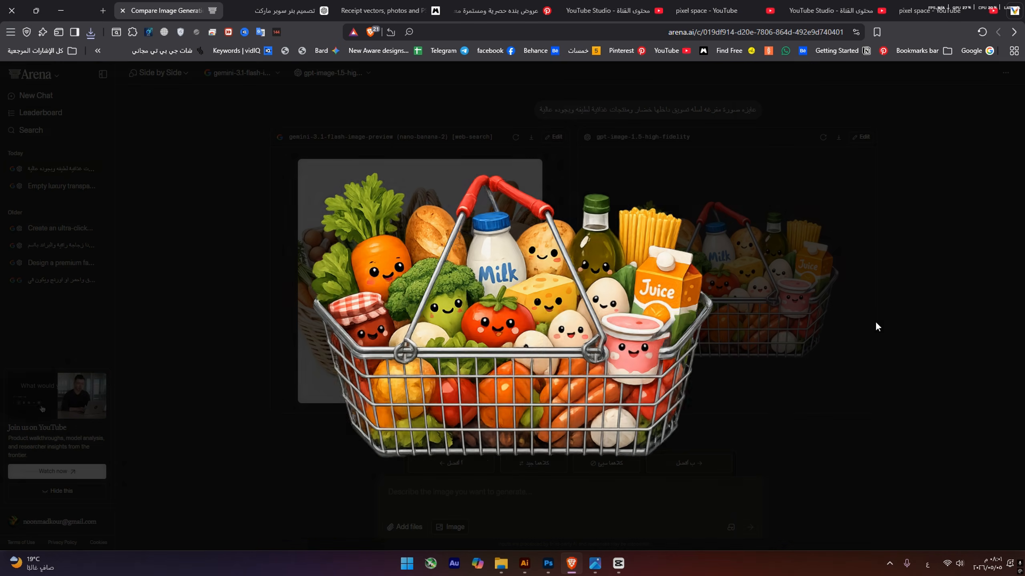
click(798, 317)
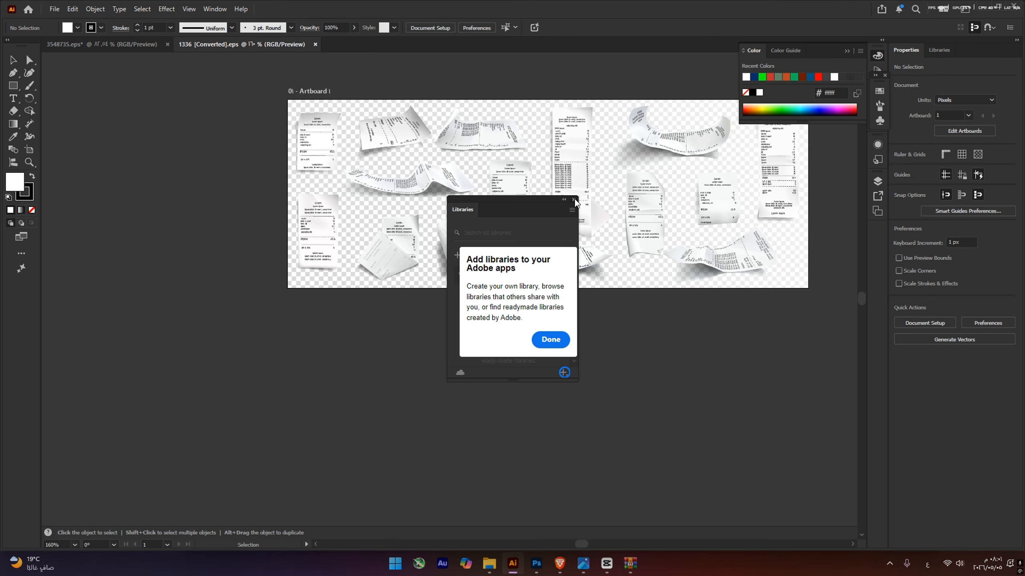
Close the floating Libraries panel in Illustrator and delete the 10% opacity gradient rectangle covering the receipt sheet.
click(573, 199)
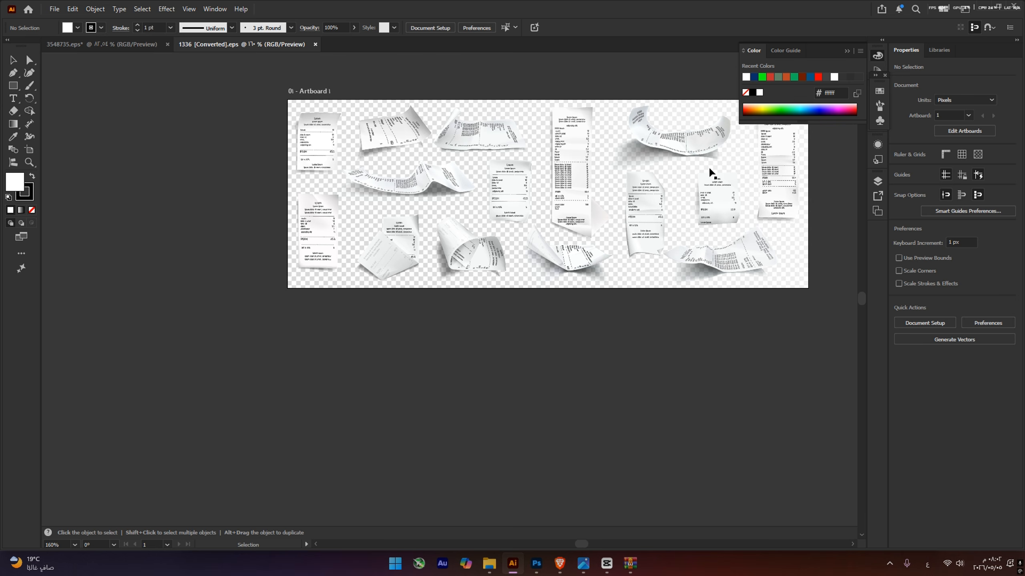
double_click(431, 183)
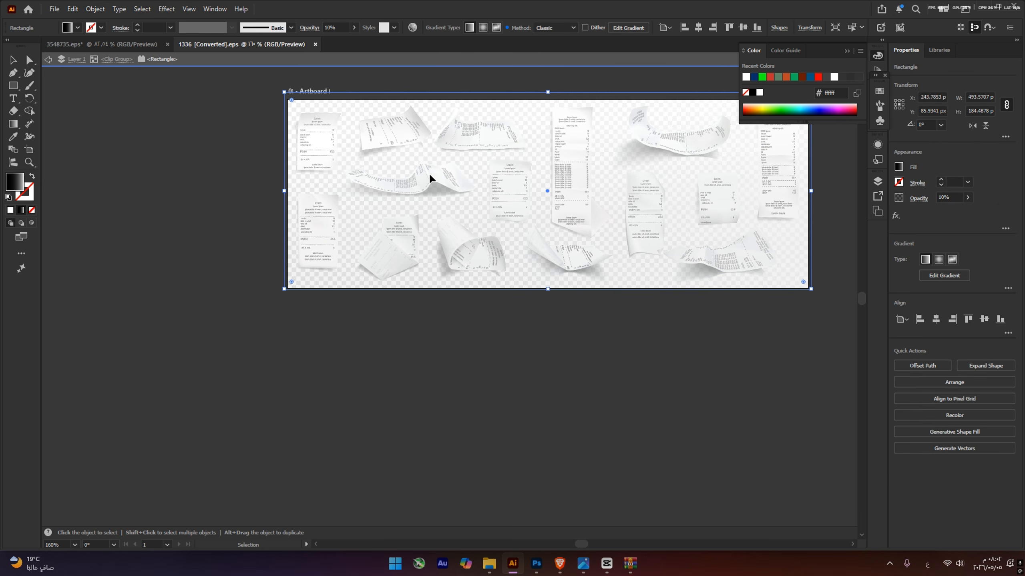
drag(426, 178, 485, 329)
key(Delete)
key(Escape)
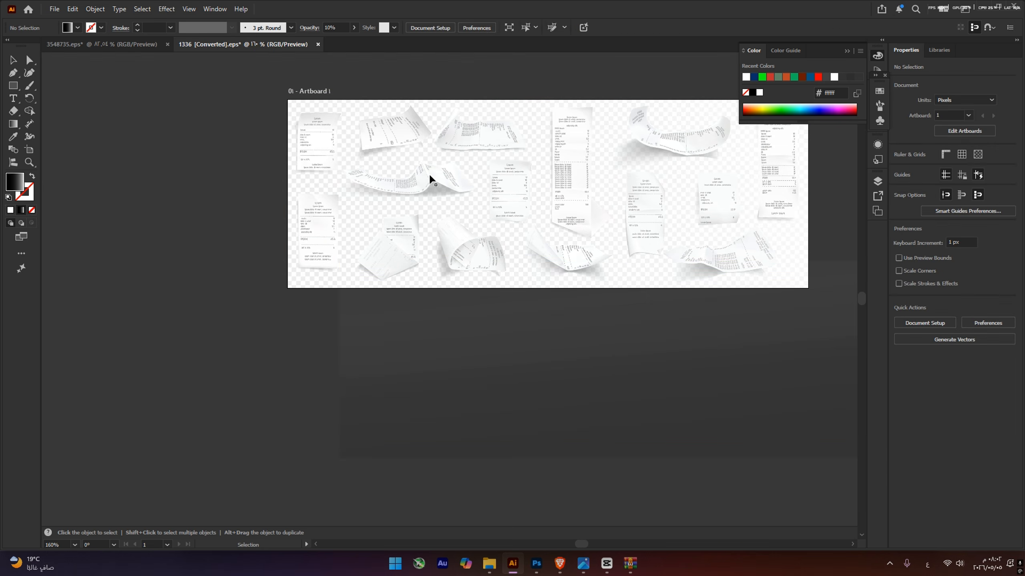
Take the long wavy receipt from the sheet into 5.pdf in Photoshop, sized about 1152 x 283 px and centred horizontally below the heading.
double_click(434, 183)
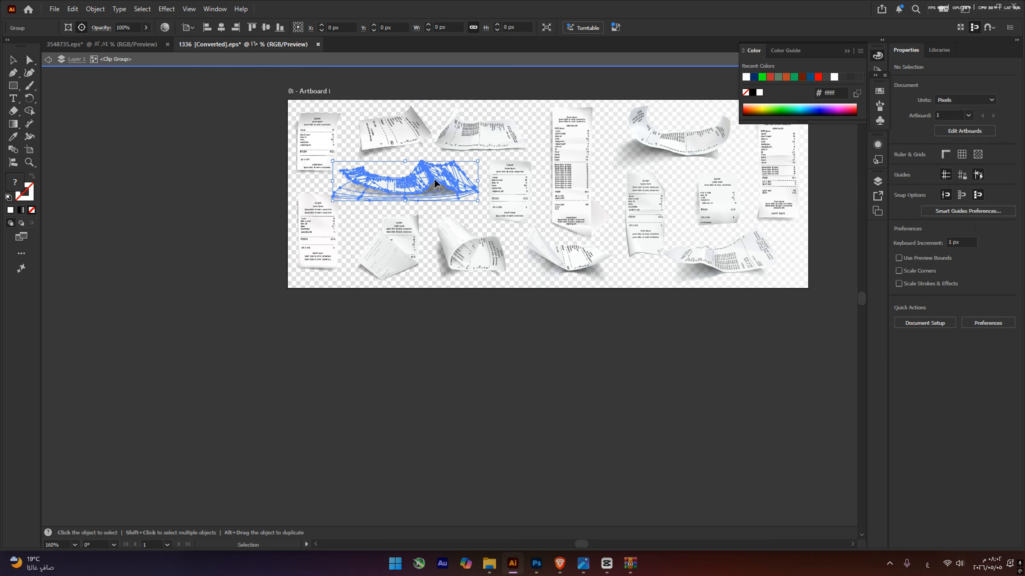
drag(435, 182, 475, 398)
double_click(466, 339)
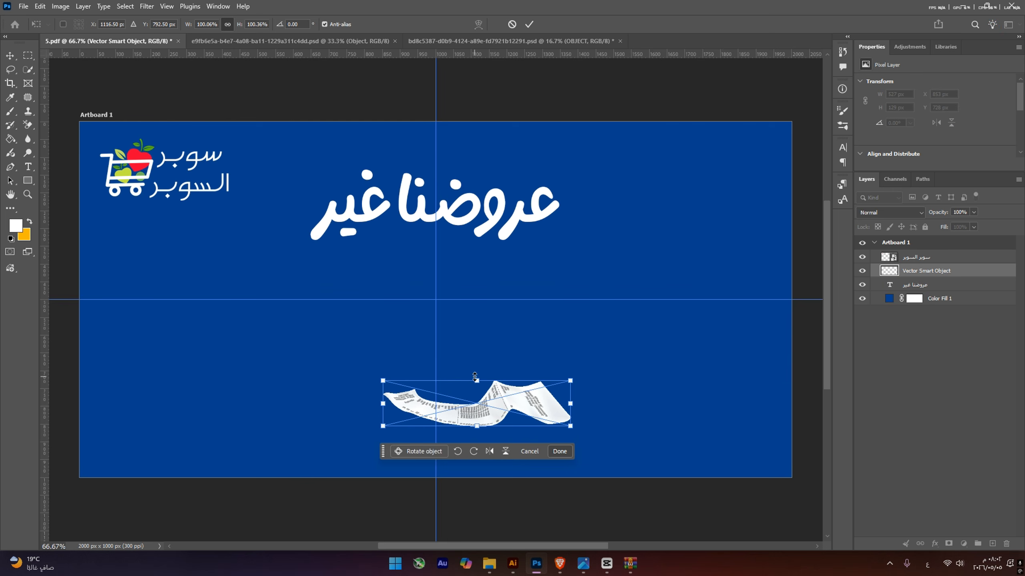
key(Return)
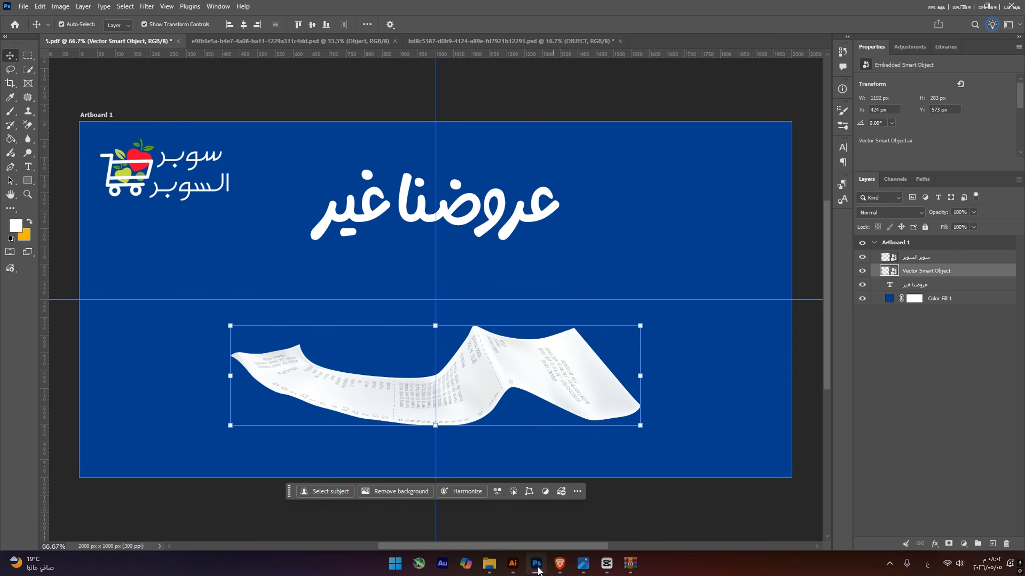
Bring the receipt's grey gradient shadow from Illustrator into 5.pdf in Photoshop, sized about 1367 x 237 px.
click(512, 564)
mouse_move(480, 347)
mouse_down()
mouse_move(524, 472)
mouse_move(533, 571)
mouse_move(490, 423)
mouse_move(490, 352)
mouse_up()
drag(489, 399, 472, 407)
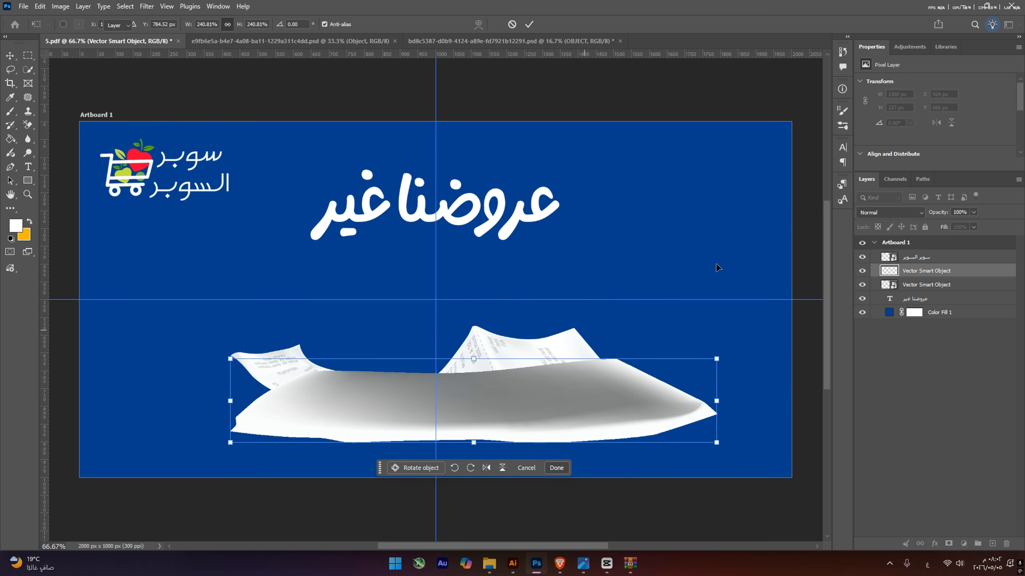
key(Return)
Set the shadow's blend mode to Multiply, stack it beneath the receipt, and offset it to about X 387, Y 696 px.
click(872, 213)
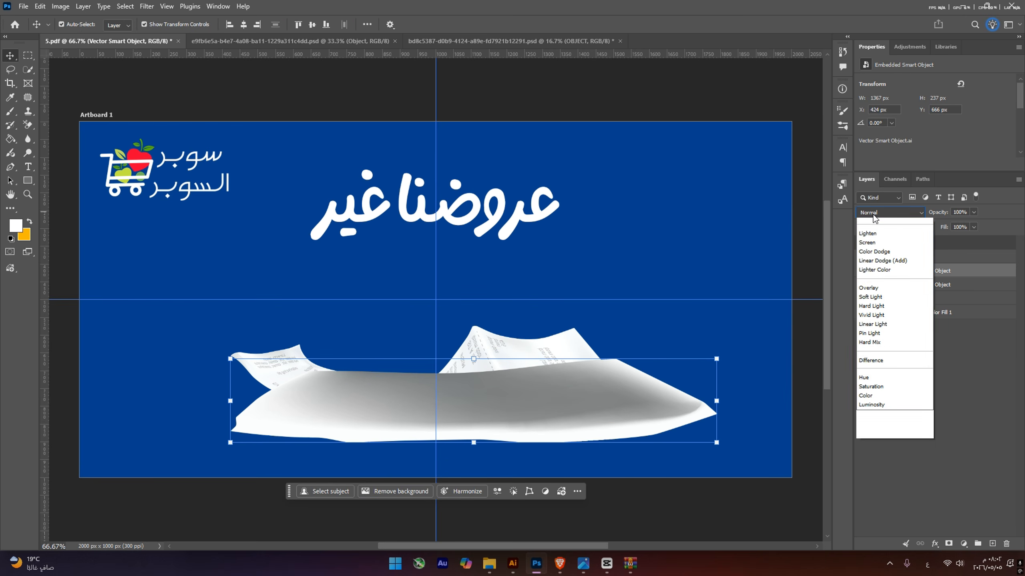
click(873, 260)
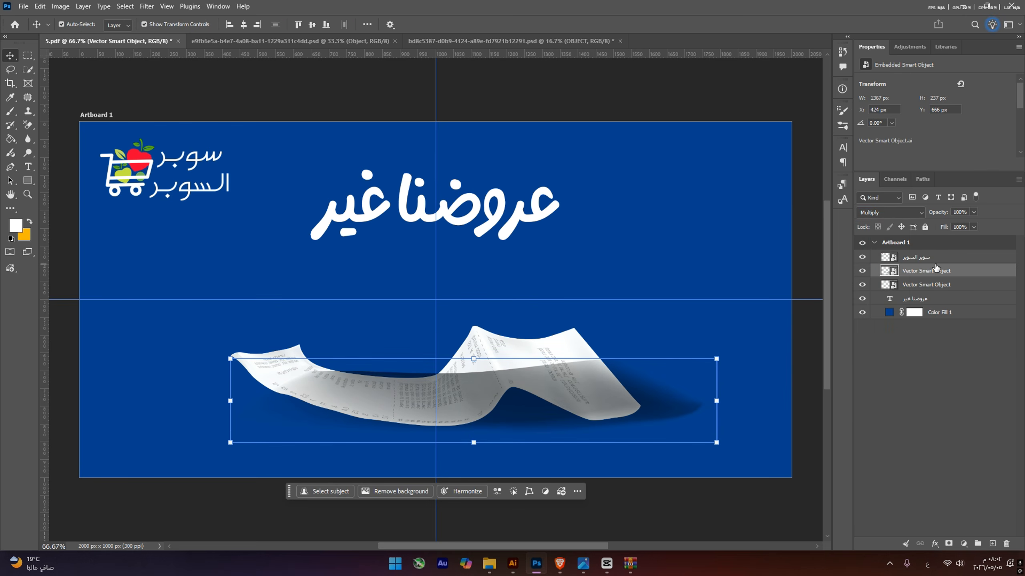
drag(931, 273, 927, 291)
mouse_move(514, 407)
mouse_down()
mouse_move(513, 425)
mouse_move(503, 424)
mouse_up()
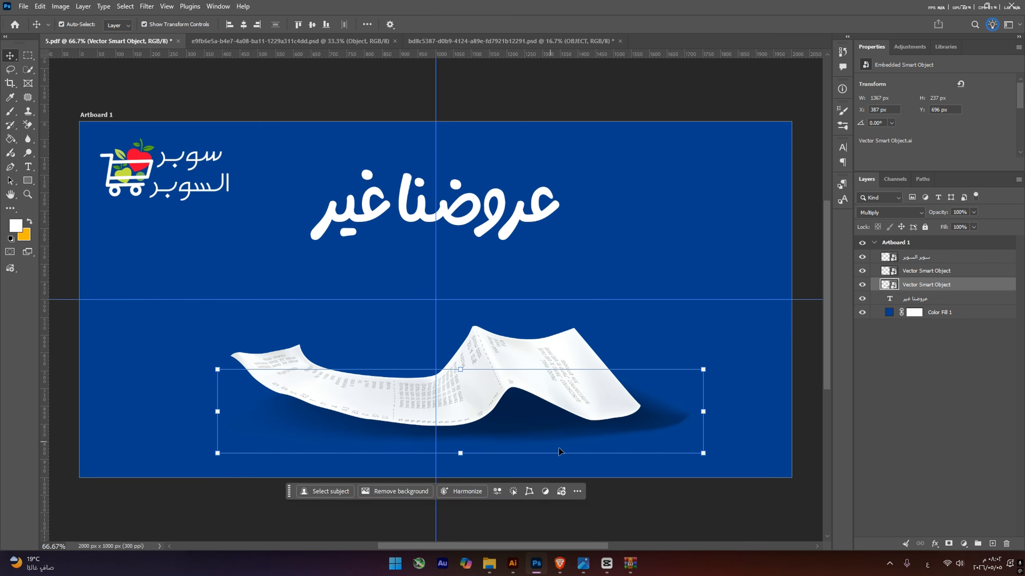
click(630, 508)
click(699, 449)
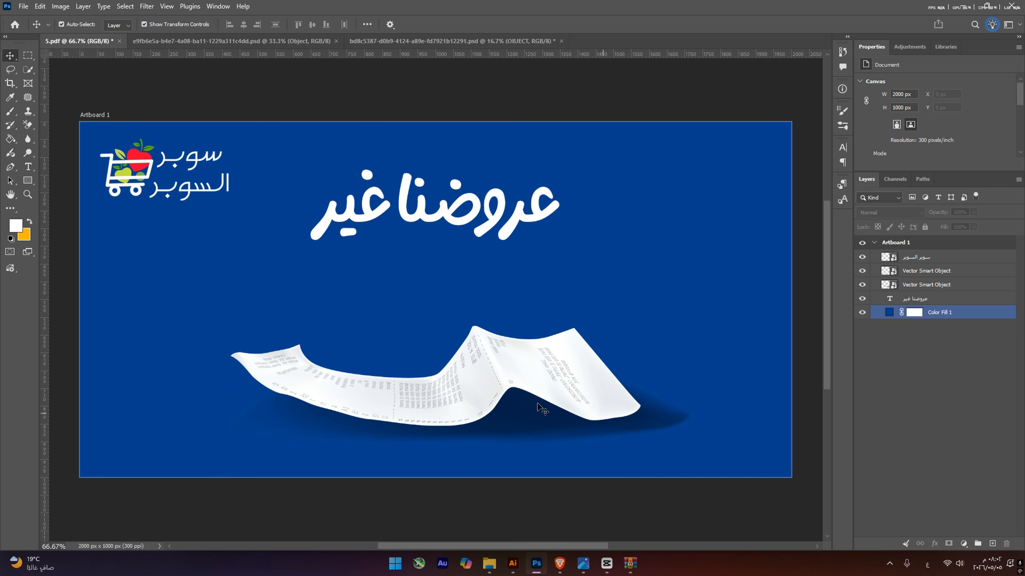
Switch to the browser and enlarge the generated wire basket with the green handles in the Arena chat.
click(570, 483)
click(568, 562)
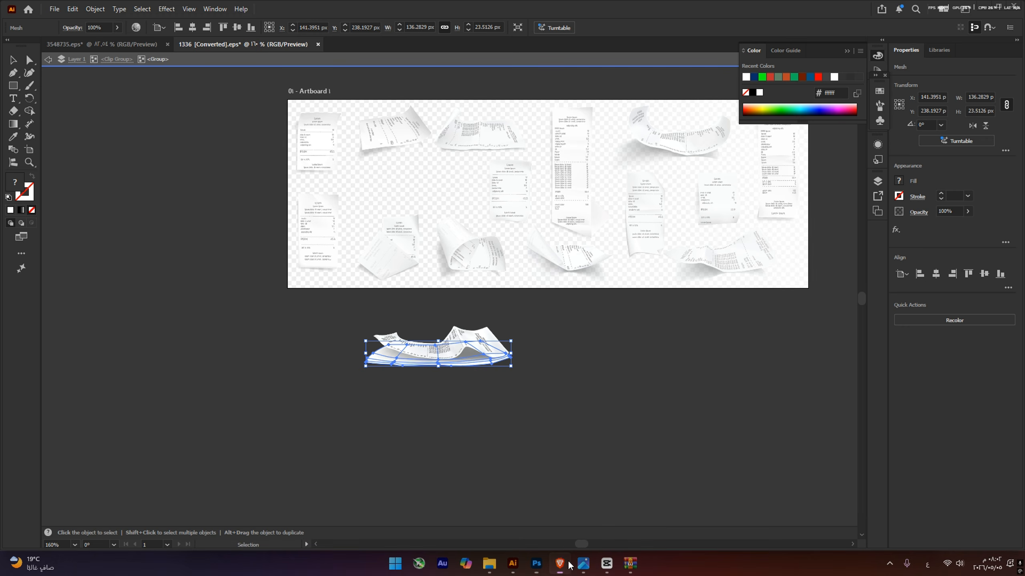
click(535, 564)
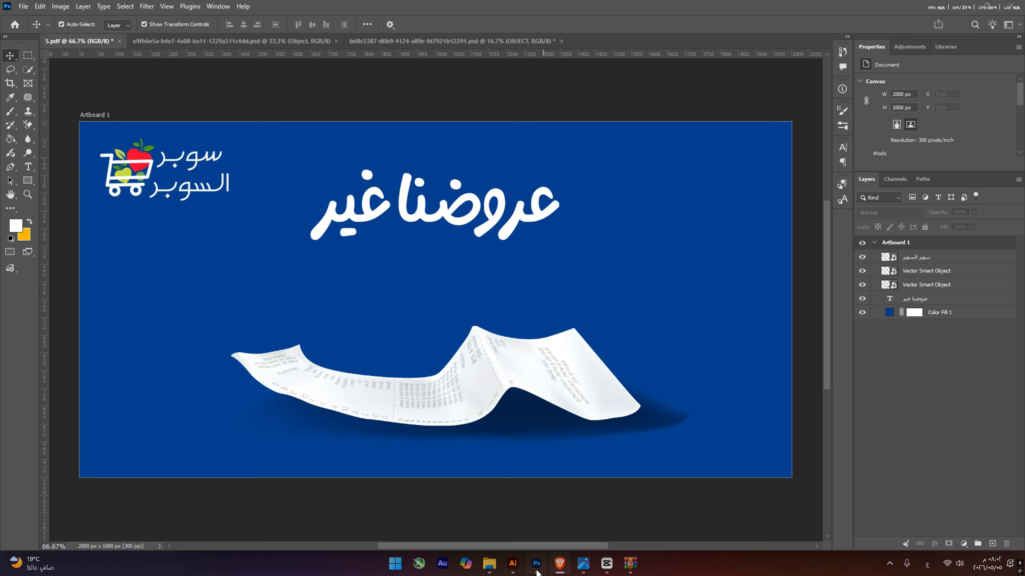
click(559, 565)
click(340, 5)
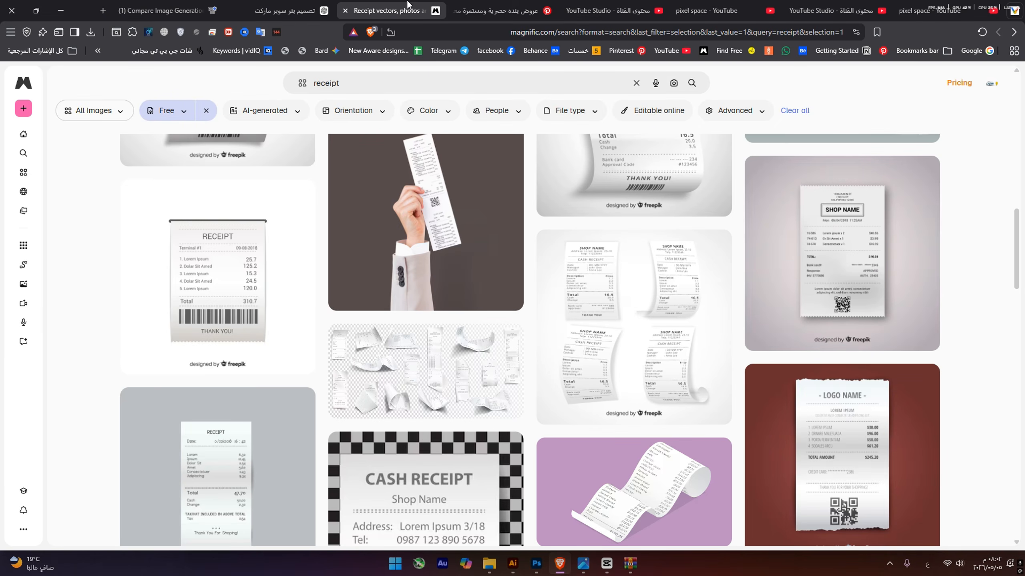
click(197, 5)
scroll(687, 317, down, 5)
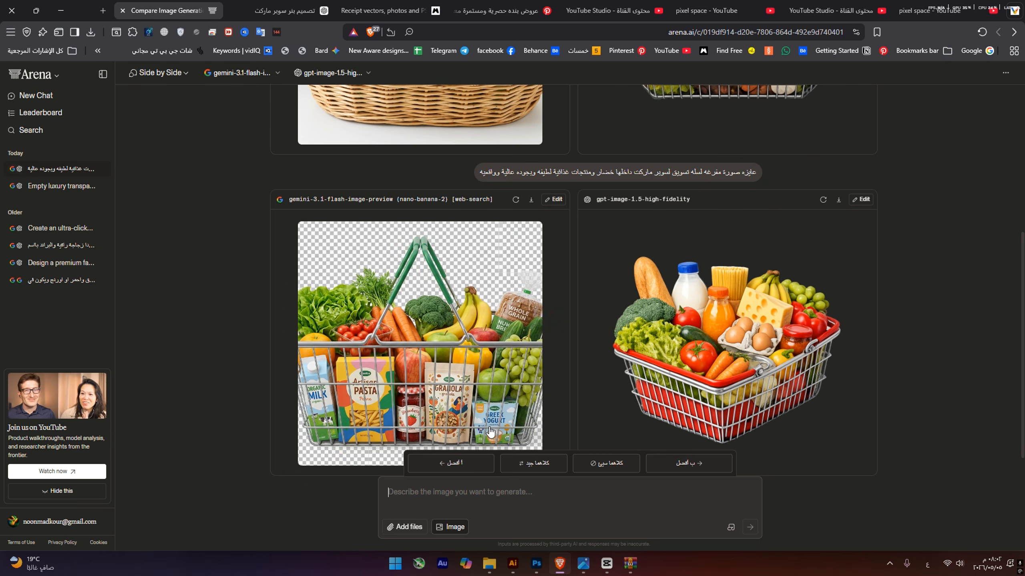
click(493, 413)
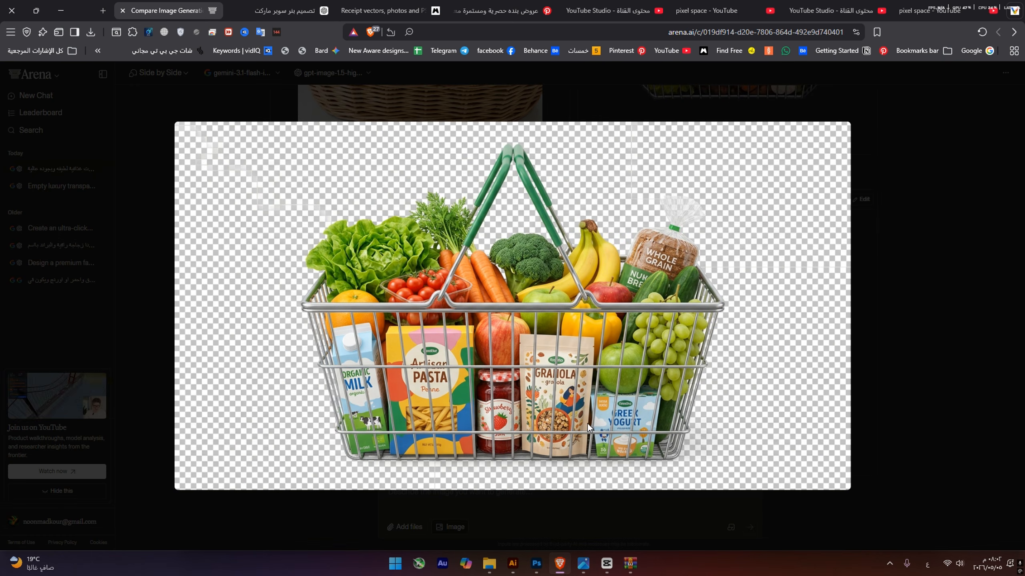
Save the enlarged basket image as a PNG in New folder under don on drive D.
right_click(628, 299)
click(612, 326)
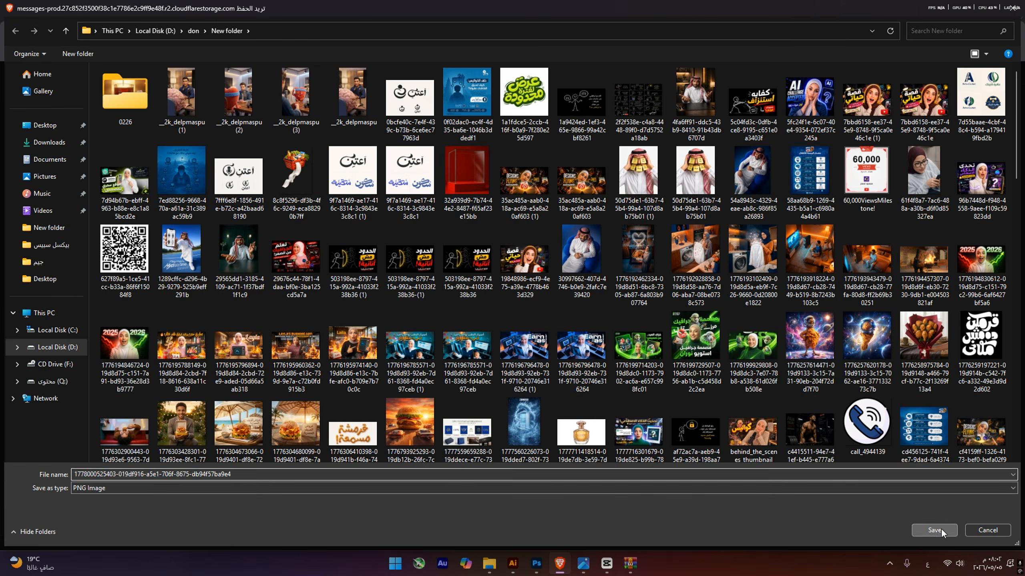
click(941, 530)
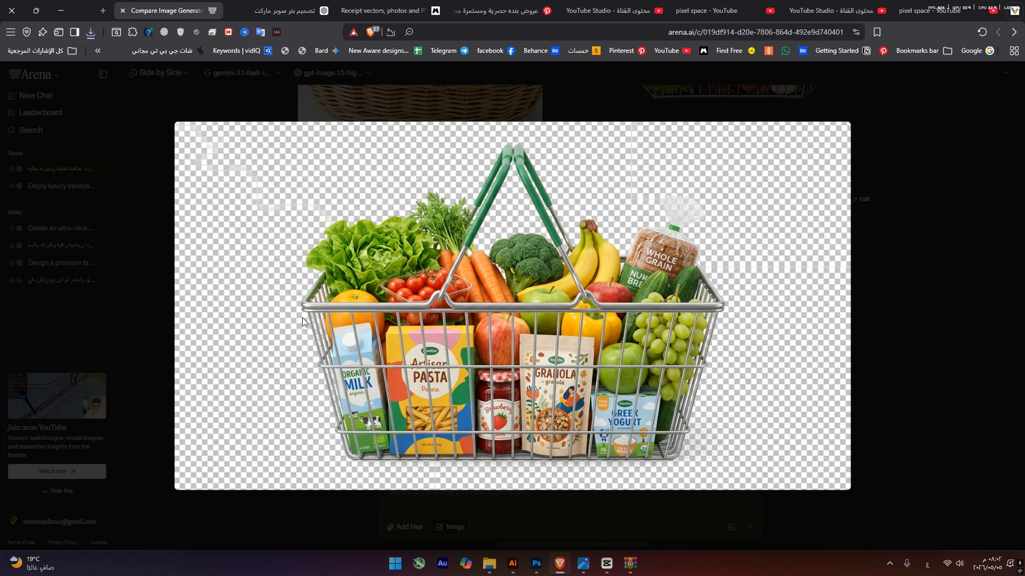
Bring the newly downloaded basket PNG from the browser into the 5.pdf artboard in Photoshop.
click(91, 34)
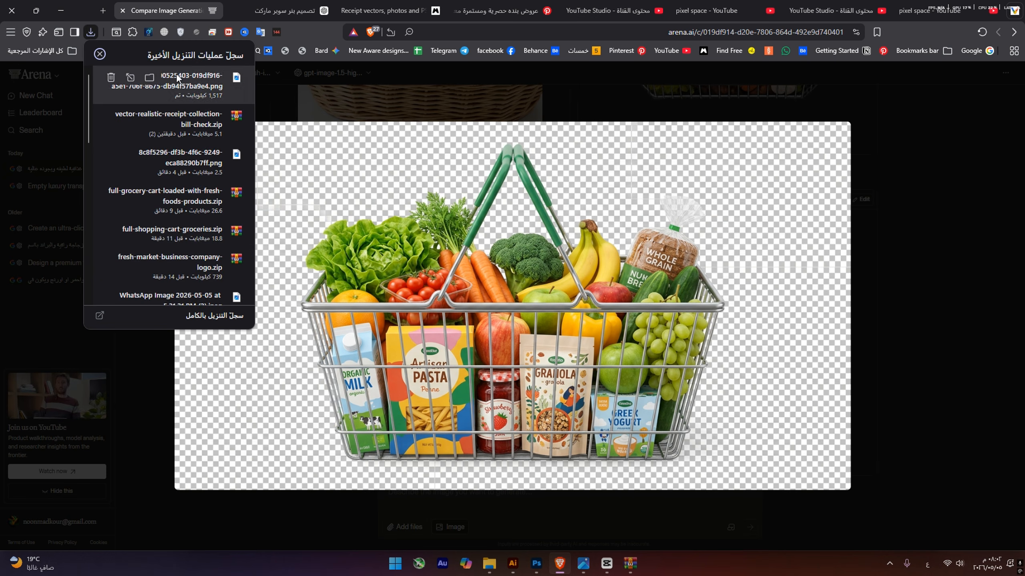
drag(547, 566, 492, 384)
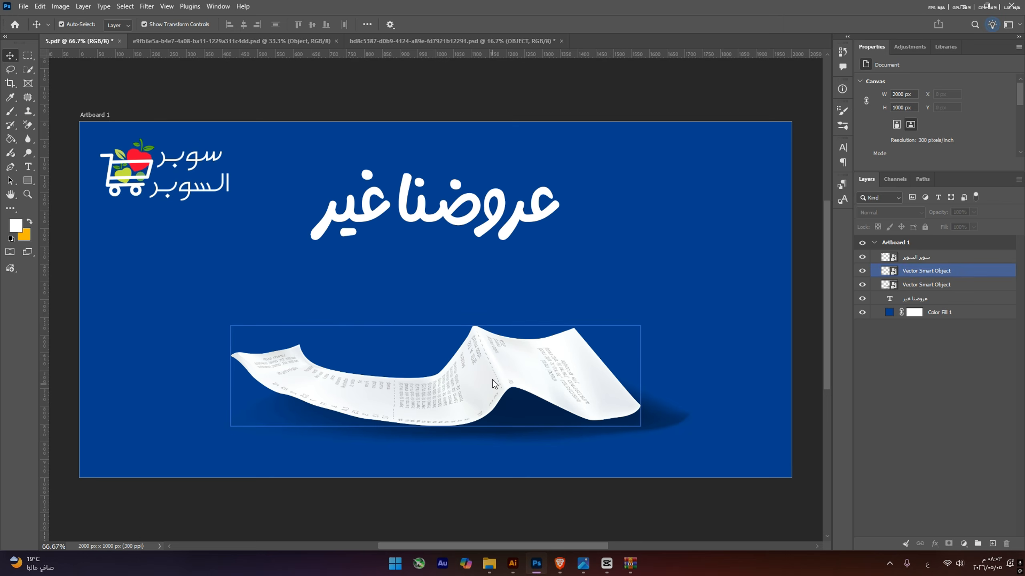
click(766, 317)
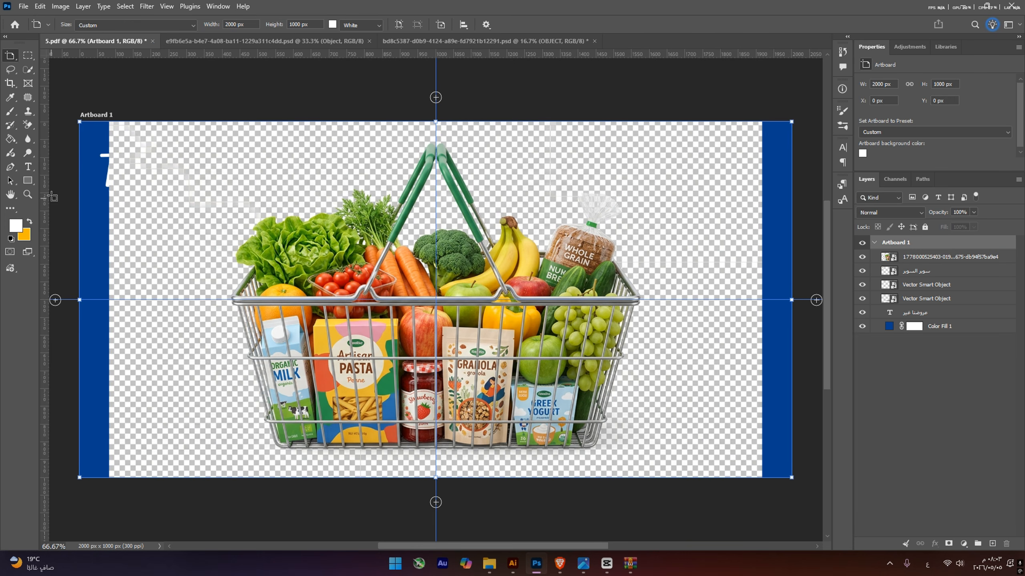
Turn the Contextual Task Bar off and back on.
click(221, 8)
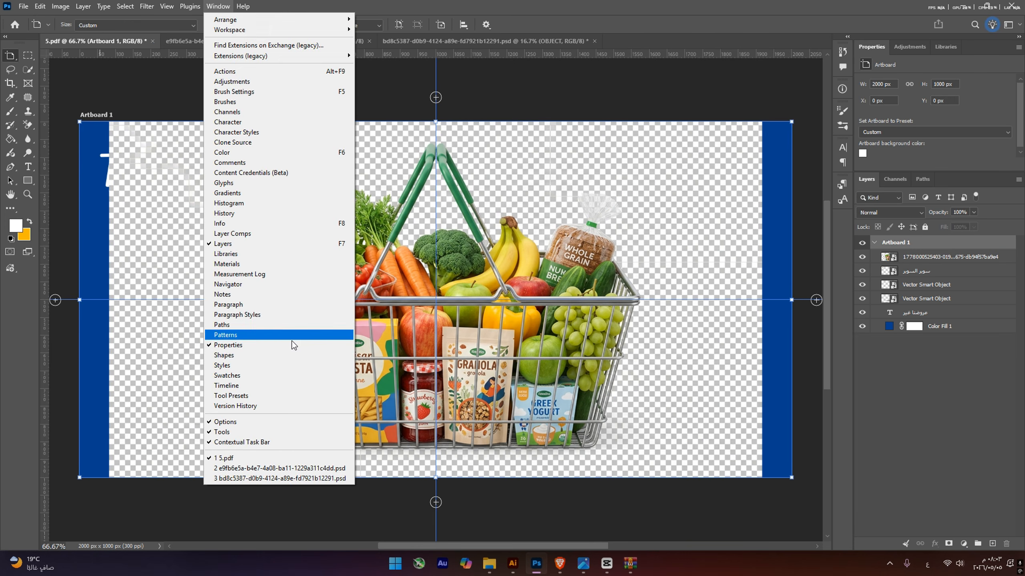
click(291, 441)
click(218, 6)
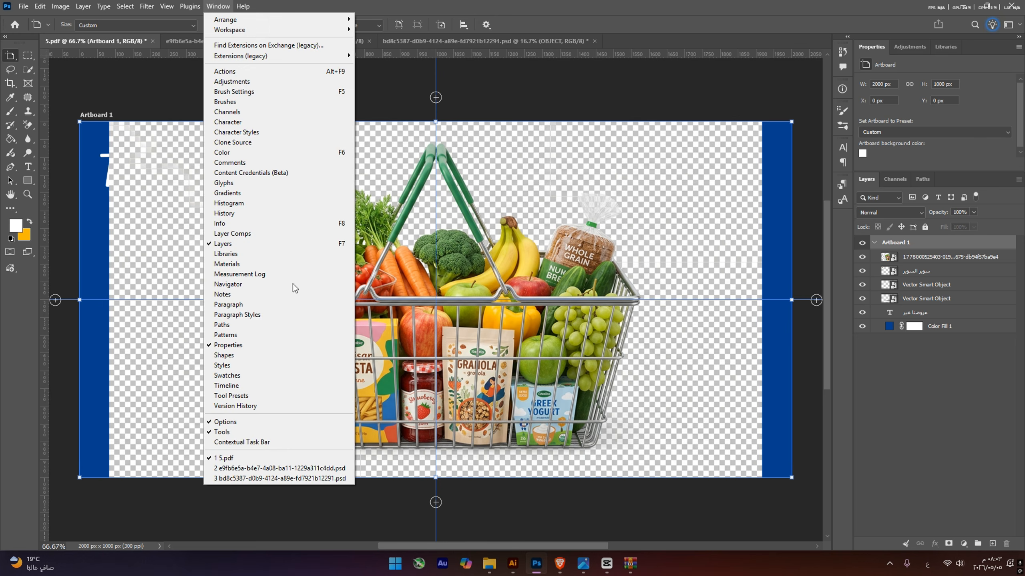
click(269, 443)
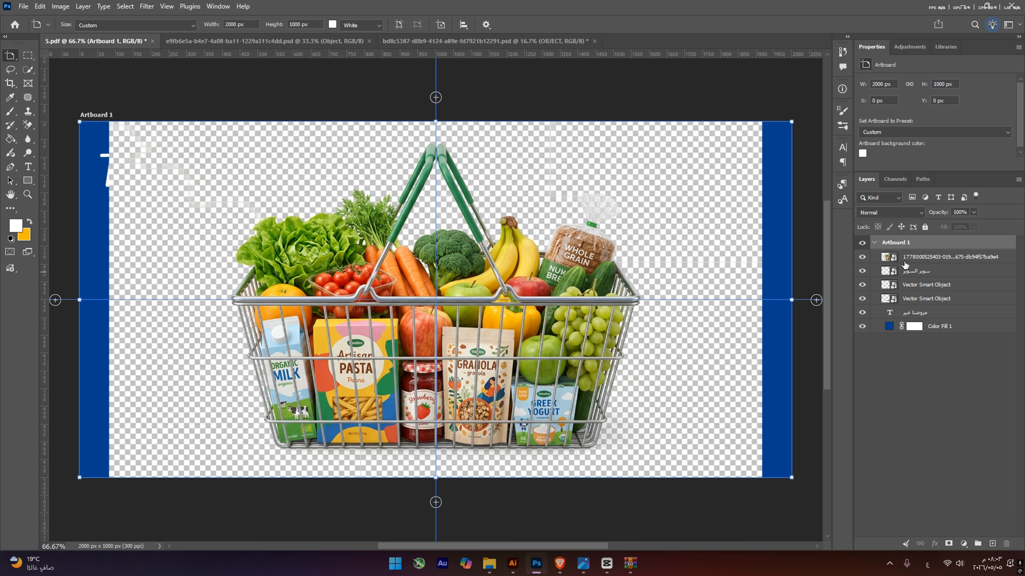
Mask out the basket's checkered background and scale the layer to about 884 x 482 px, standing on the left half of the receipt.
click(905, 260)
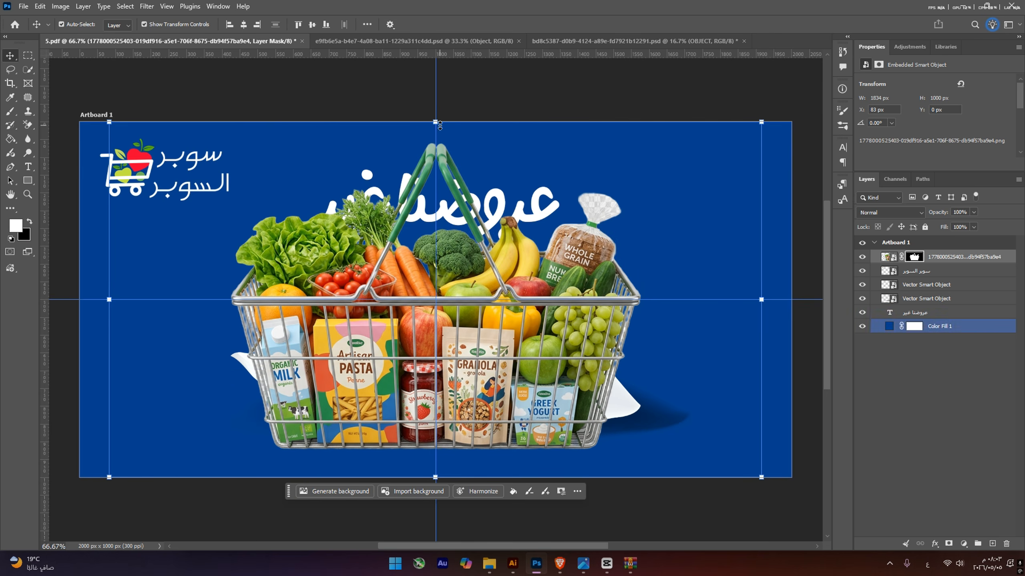
drag(435, 122, 441, 325)
drag(407, 355, 395, 323)
drag(385, 257, 385, 240)
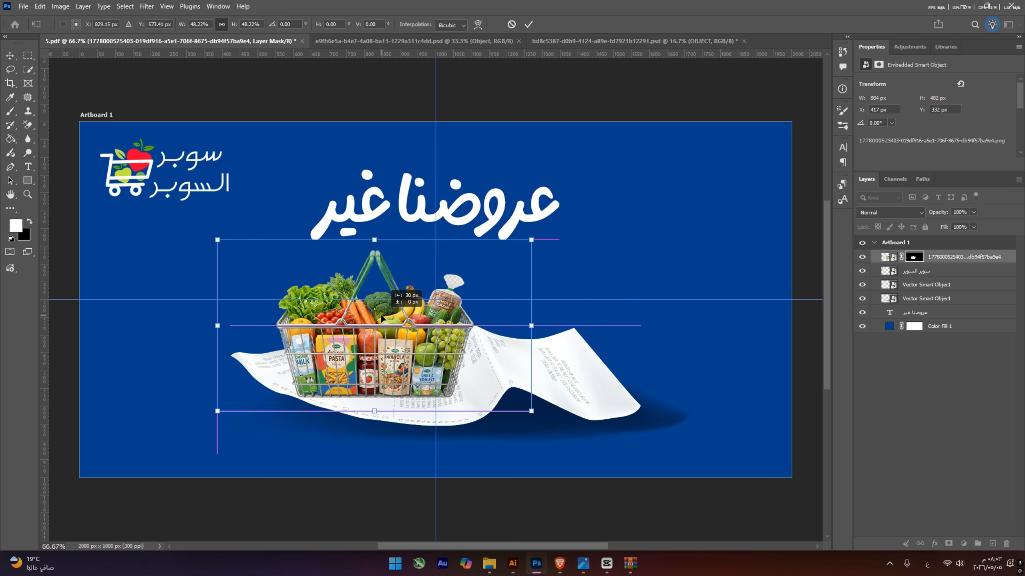
key(Return)
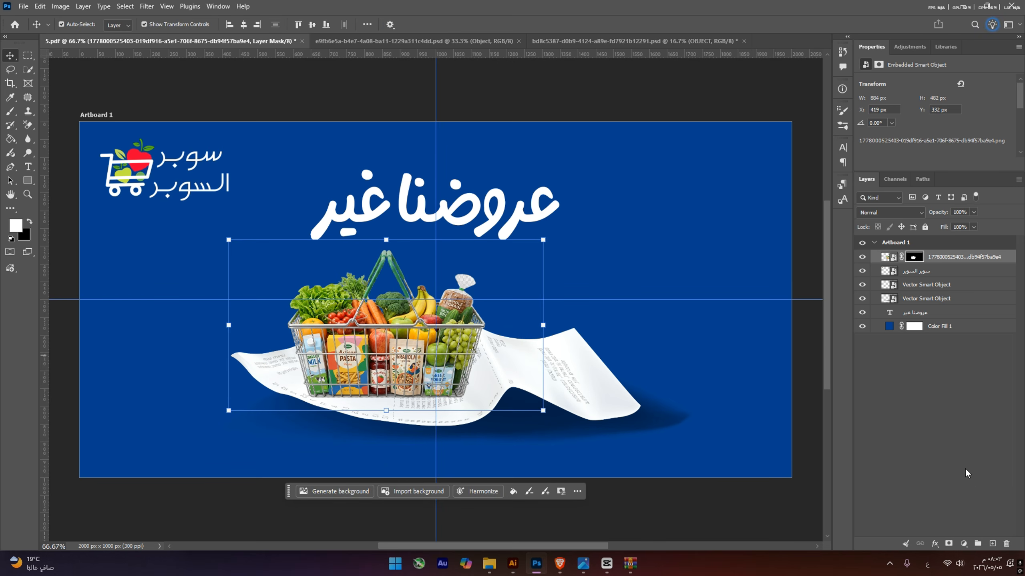
Add a layer beneath the basket and paint a soft black brush spot about 300 px wide at its base.
click(991, 543)
drag(927, 258, 922, 279)
click(10, 113)
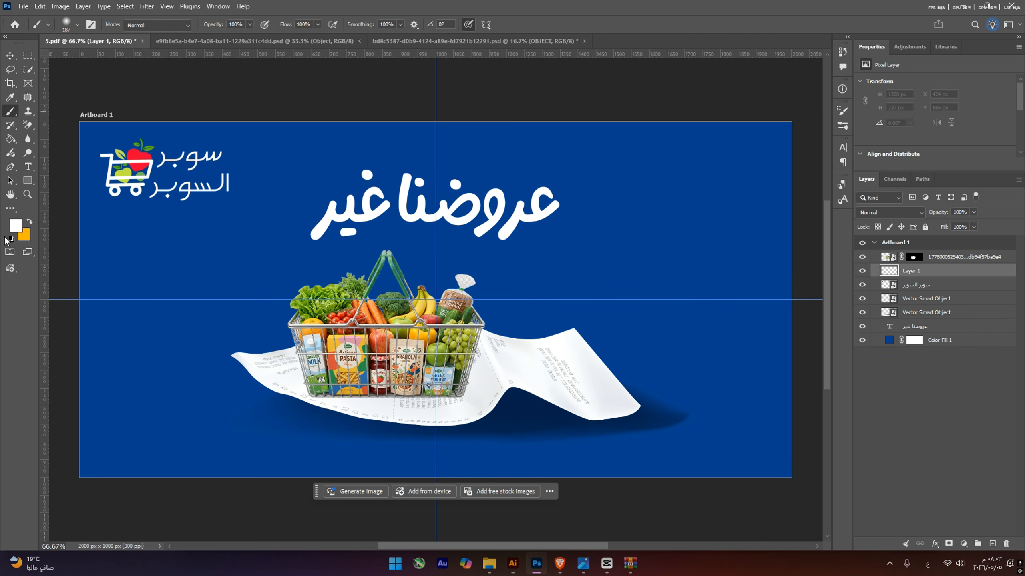
drag(410, 370, 390, 393)
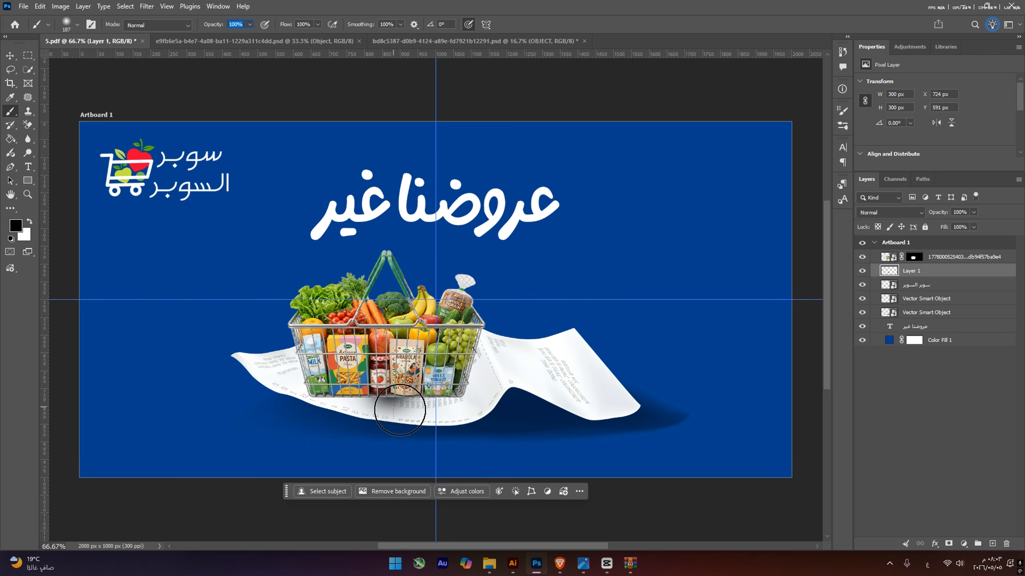
Stretch and flatten the black spot into a ground shadow of about 1374 x 113 px under the basket.
key(v)
key(ctrl+t)
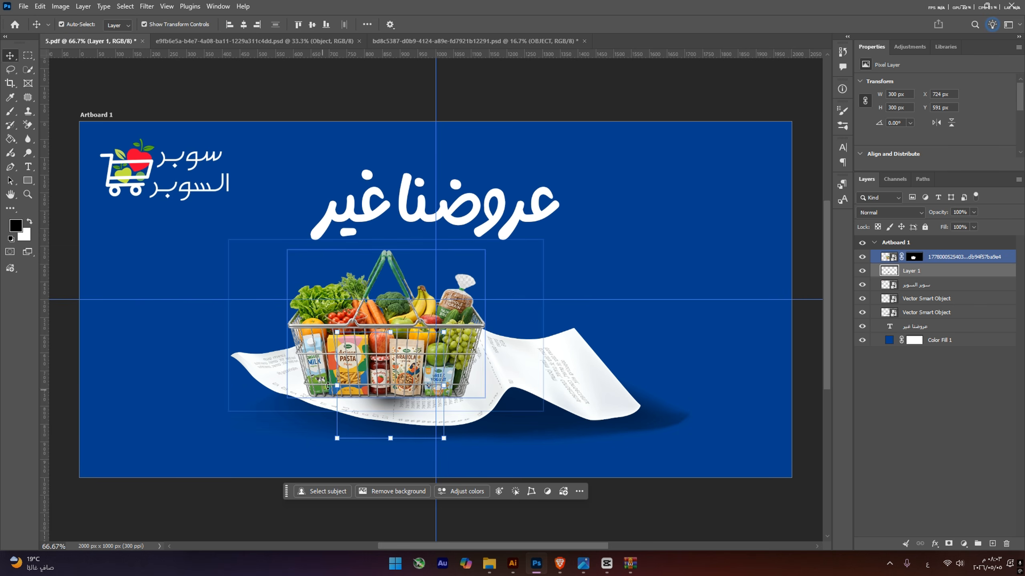
drag(305, 386, 24, 386)
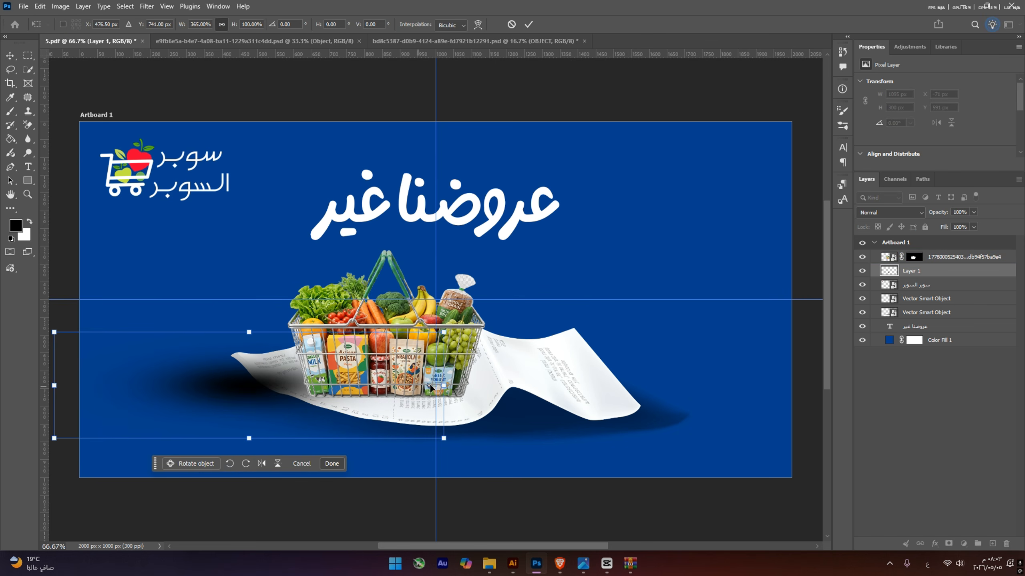
drag(456, 386, 555, 379)
drag(329, 327, 328, 365)
drag(363, 408, 432, 398)
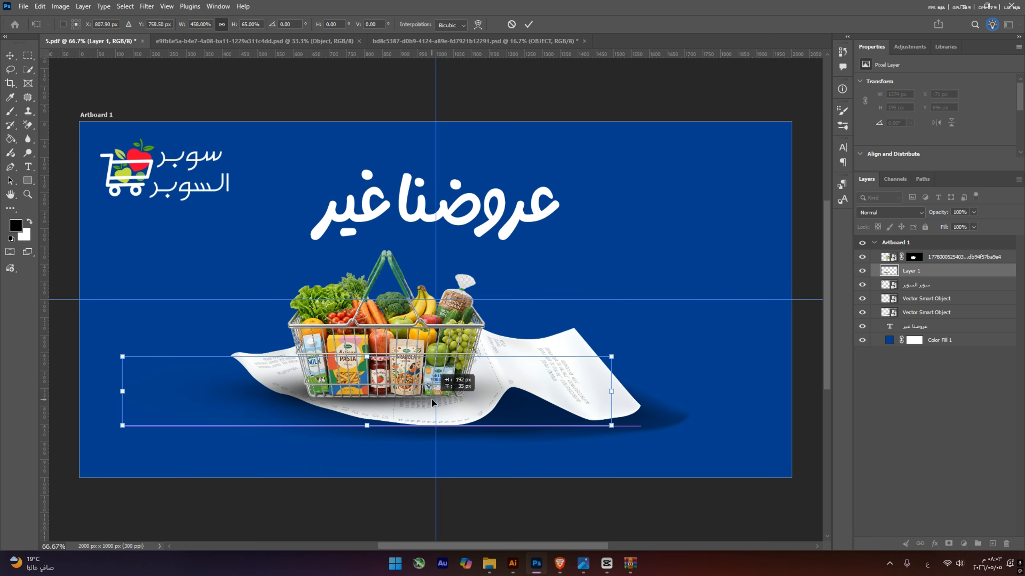
drag(366, 357, 367, 385)
key(Return)
Add a new layer above the basket and clip it to the basket layer.
click(406, 329)
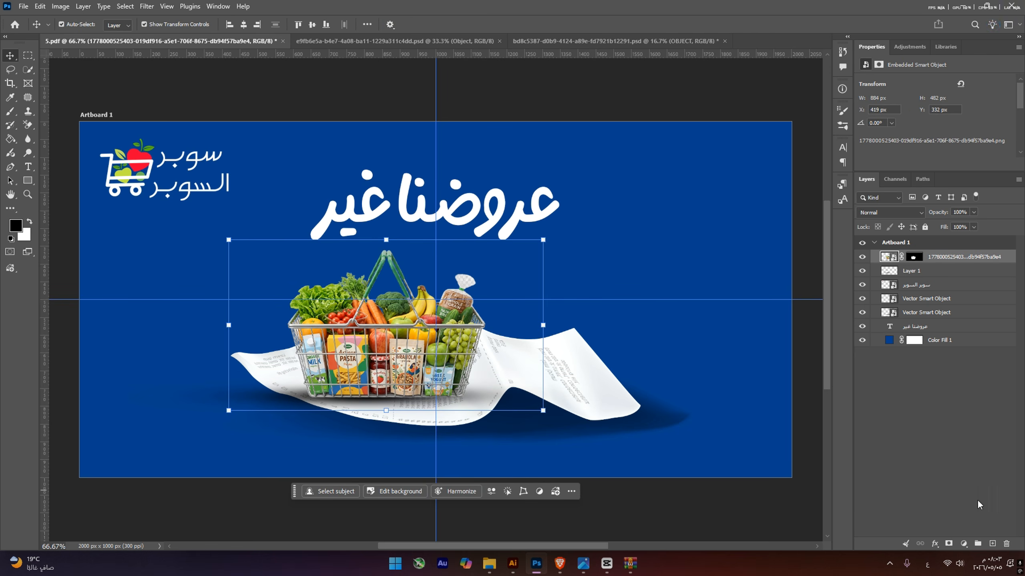
click(991, 544)
right_click(943, 263)
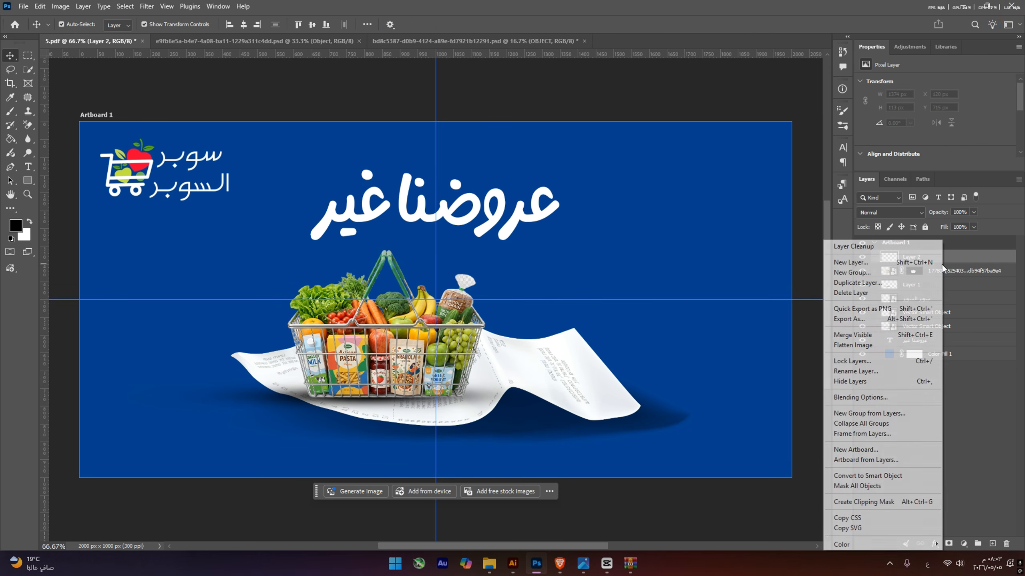
click(891, 502)
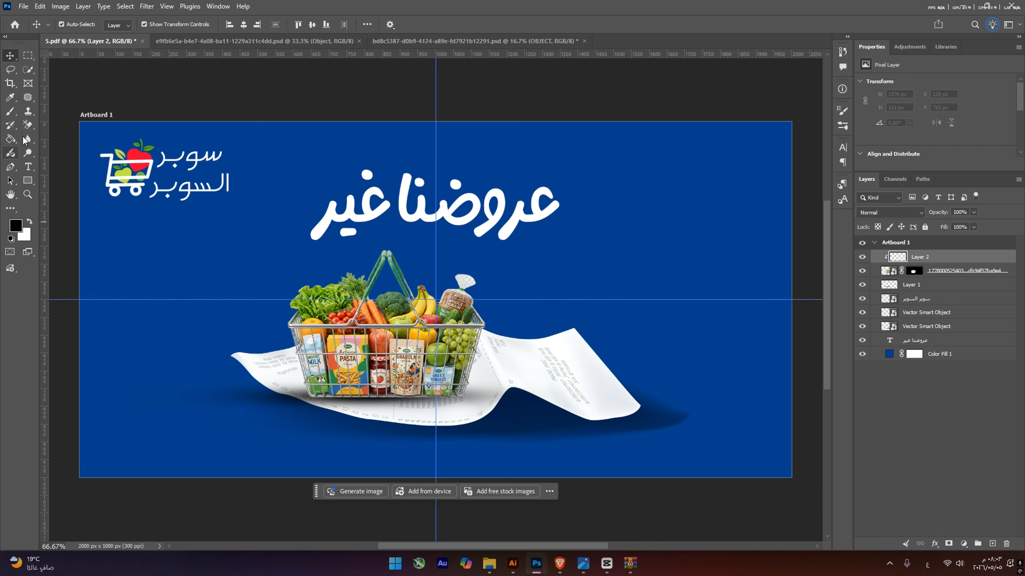
Brush soft black shading along the basket's bottom edge on the clipped layer and set its fill to 78%.
click(10, 111)
drag(478, 413, 253, 432)
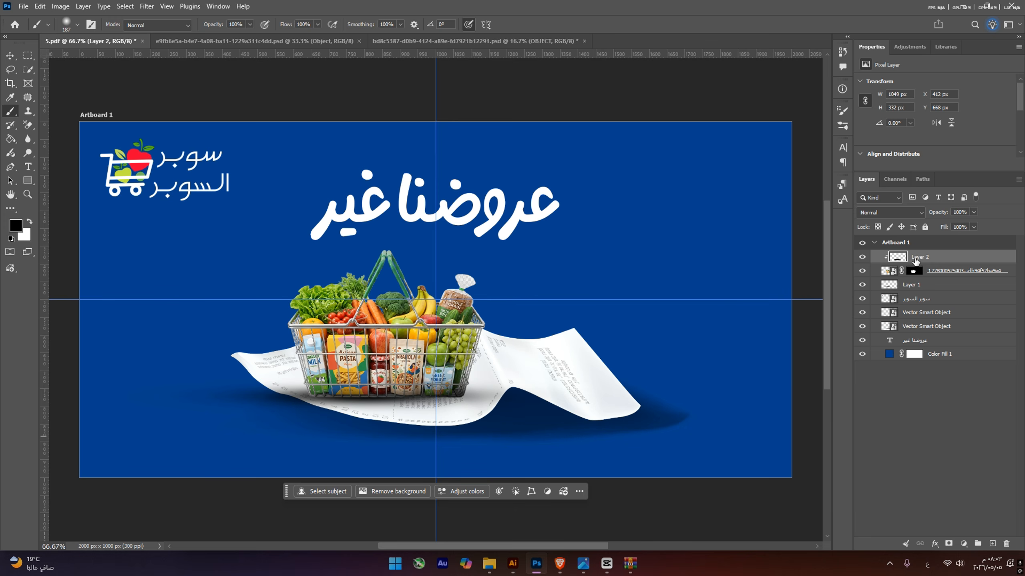
drag(973, 227, 965, 237)
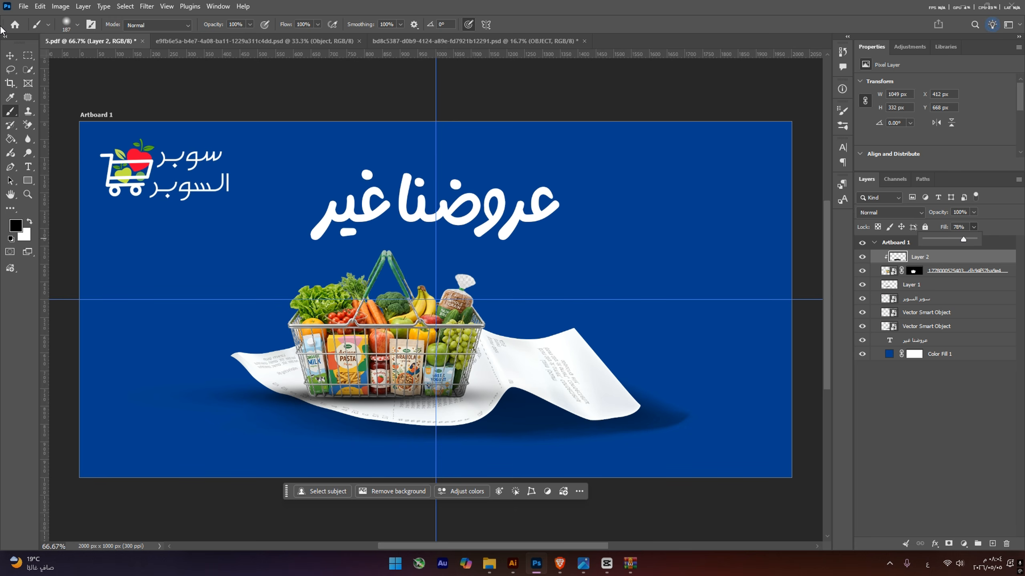
Move the Arabic heading to the right of the artboard and break it so غير sits on a second line.
click(9, 51)
click(427, 222)
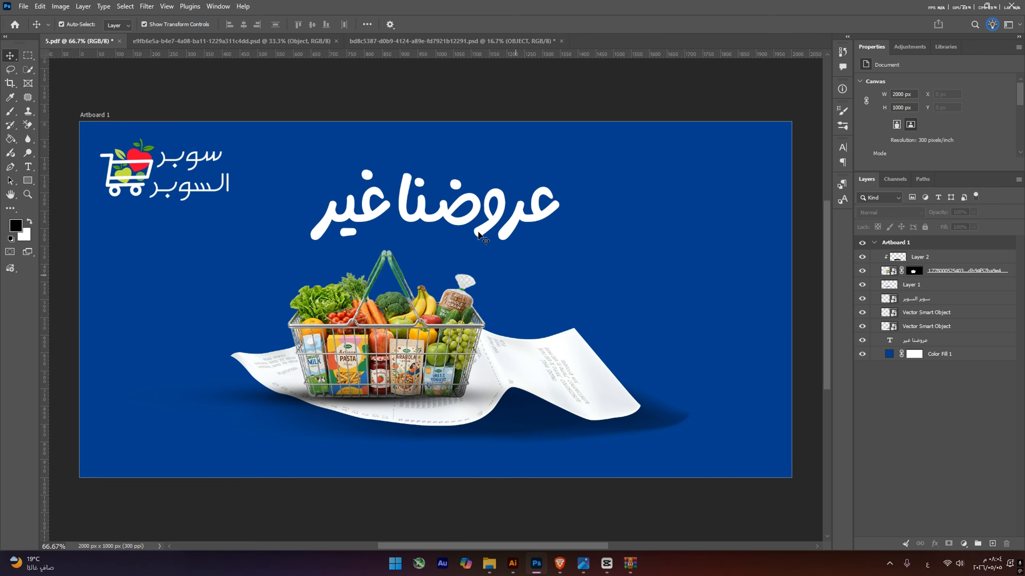
drag(426, 222, 526, 206)
double_click(565, 221)
key(Return)
Set the font size of the word غير in the heading to 102 pt.
double_click(596, 294)
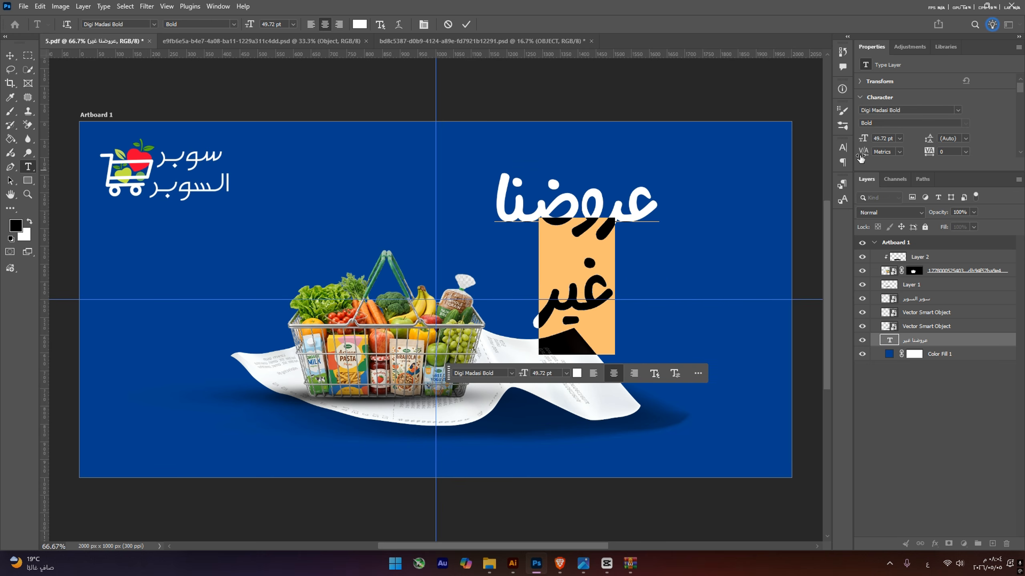
mouse_move(864, 139)
mouse_down()
mouse_move(886, 144)
mouse_move(872, 140)
mouse_up()
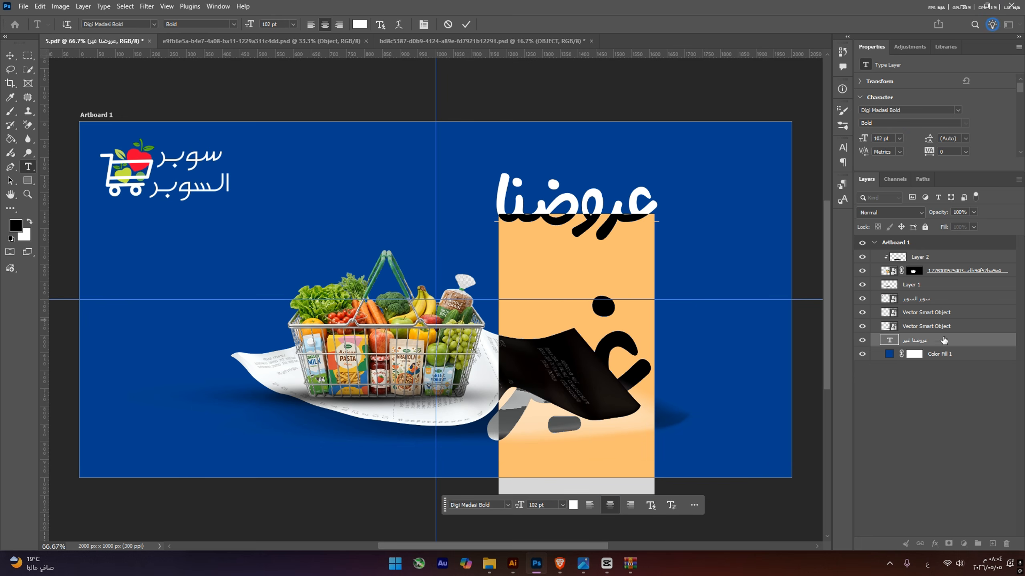
click(944, 341)
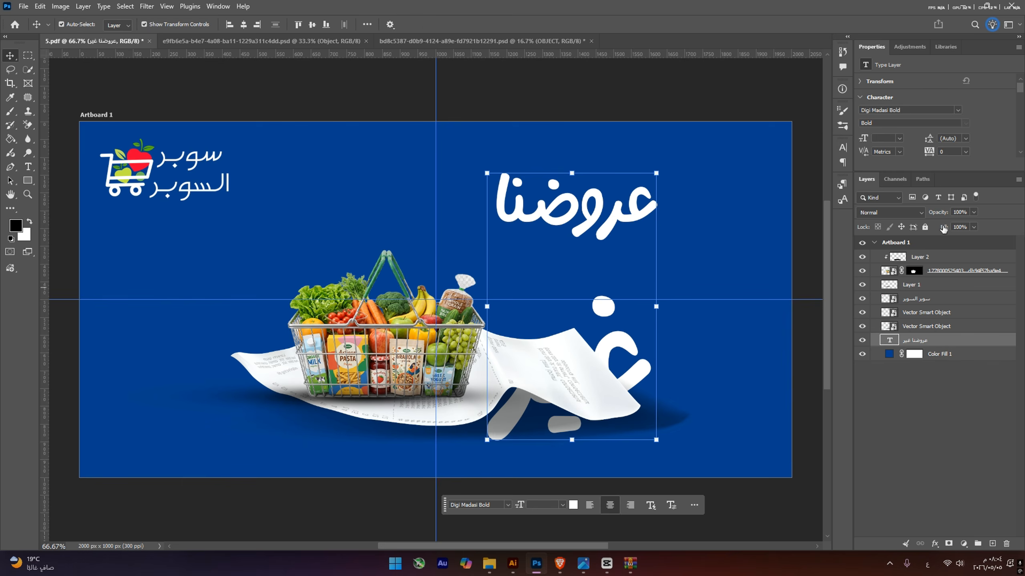
Set the line spacing of the two-line Arabic heading to 56 pt.
click(965, 139)
click(957, 263)
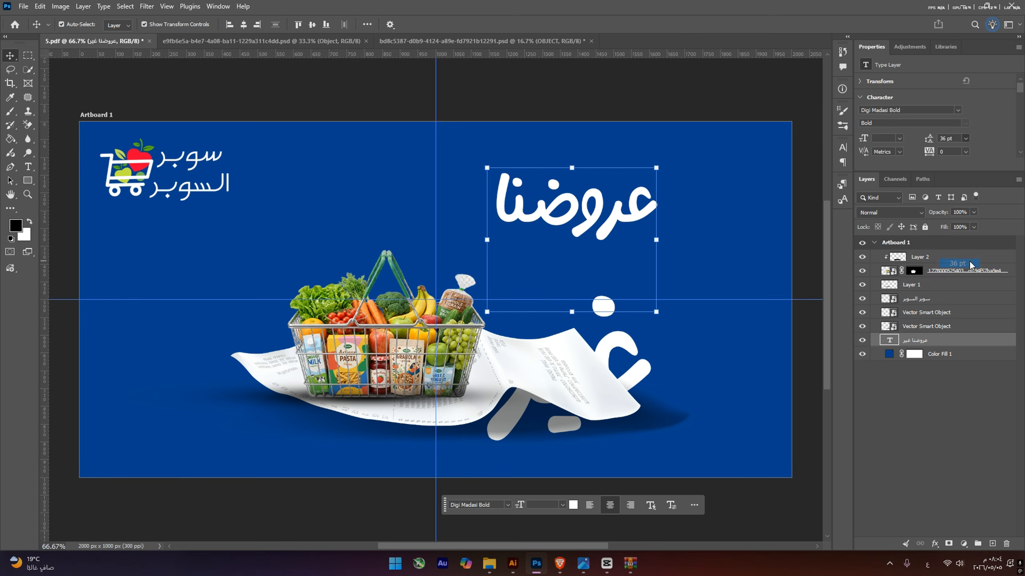
drag(930, 140, 945, 140)
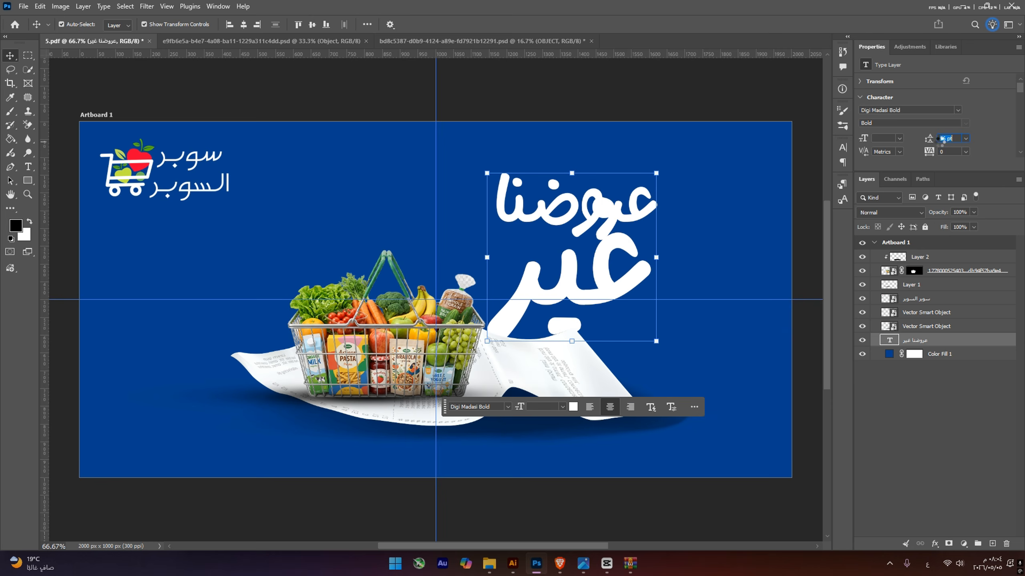
Take غير out of the heading and make it a separate text layer in the Digi Madasi Bold font.
double_click(601, 275)
key(BackSpace)
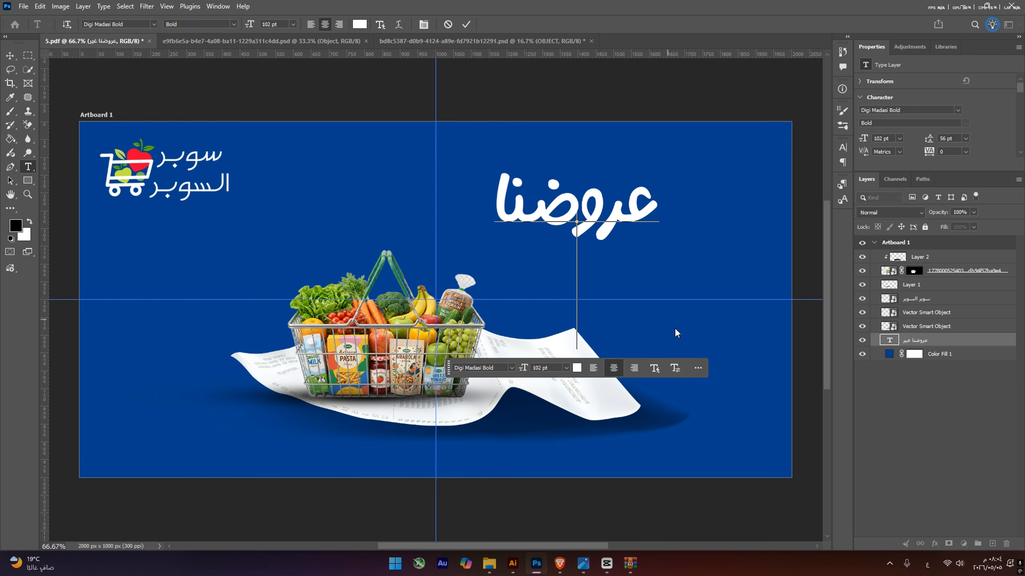
click(929, 318)
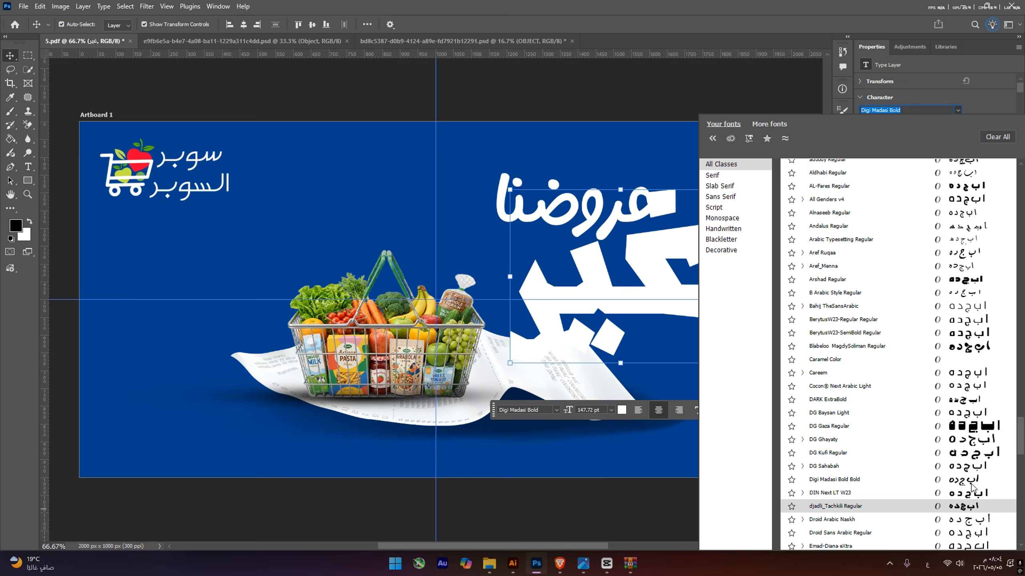
click(973, 488)
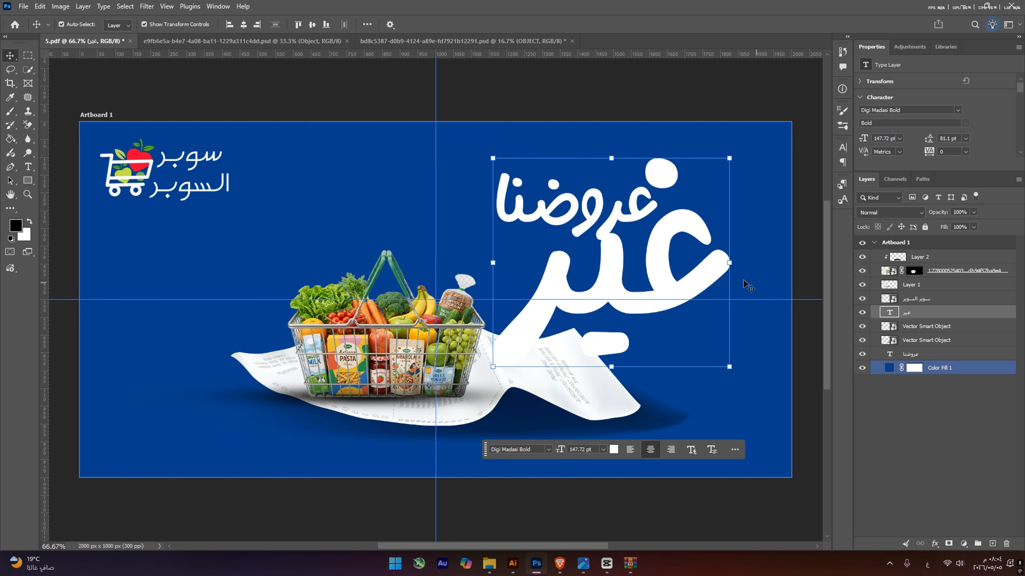
Scale down the word غير and nest it beneath the right end of عروضنا.
key(ctrl+t)
drag(709, 274, 662, 270)
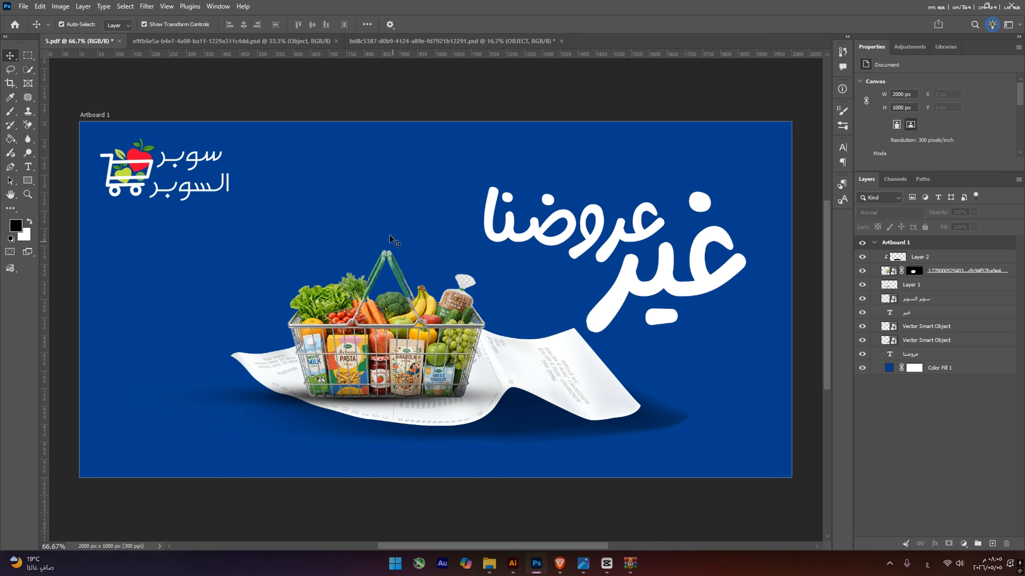
click(415, 190)
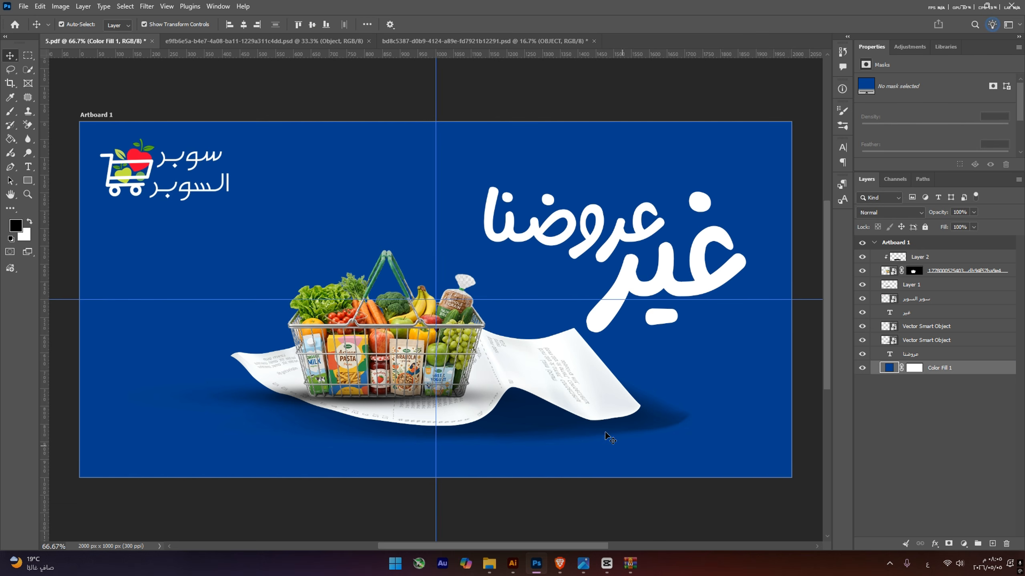
Move the grocery basket, the receipt and its shadow together slightly to the left on the artboard.
click(563, 419)
shift+click(543, 356)
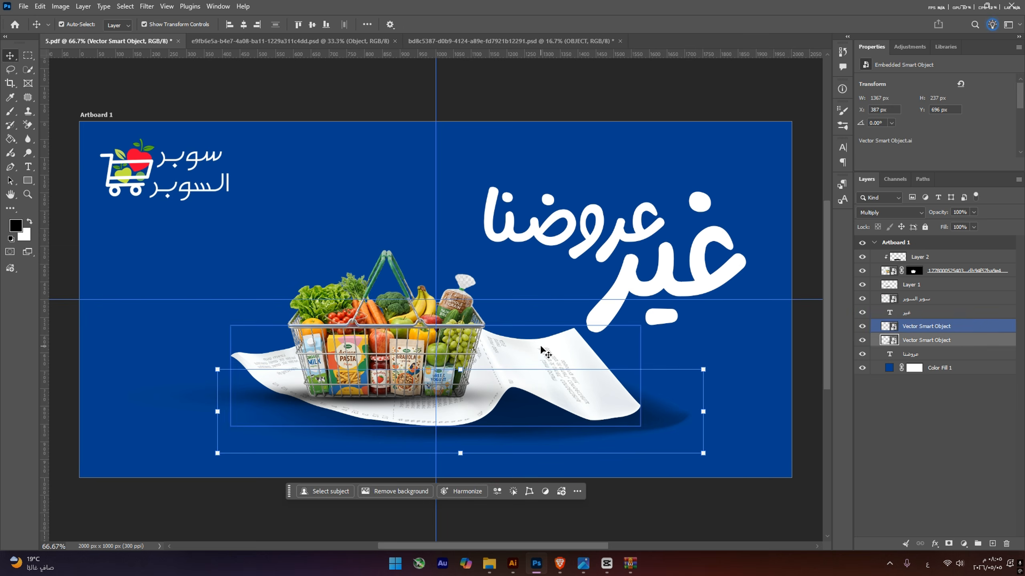
drag(447, 350, 408, 347)
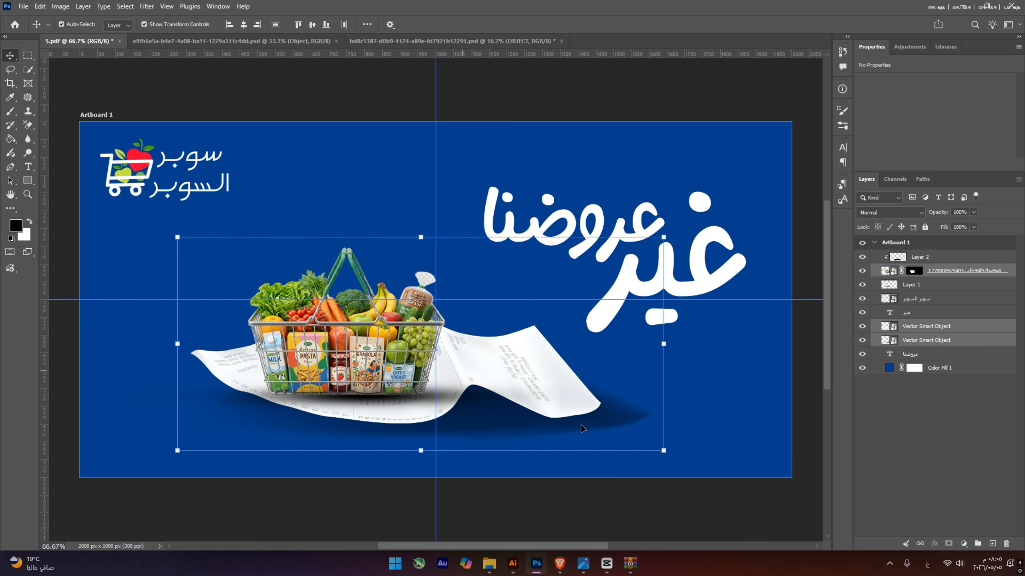
click(737, 507)
Add a new layer above the blue background fill and paint one soft bright cyan dab above the basket.
drag(751, 399, 771, 401)
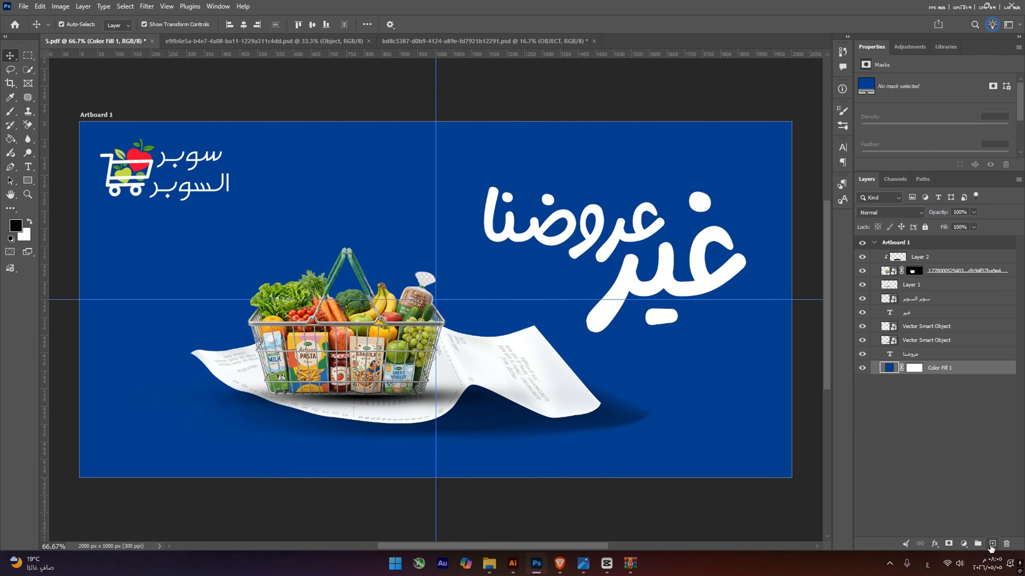
click(992, 544)
click(10, 112)
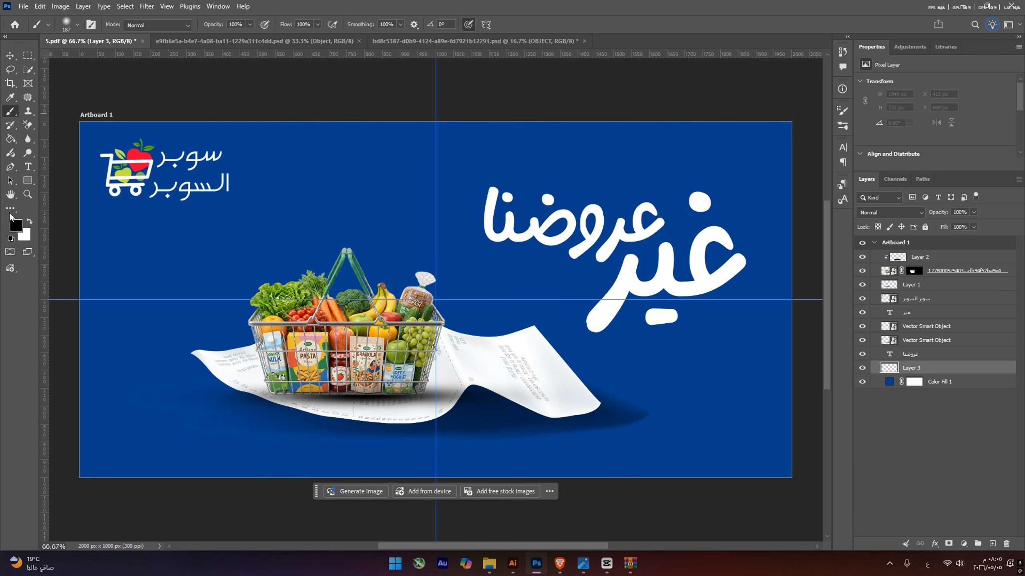
click(16, 234)
click(464, 244)
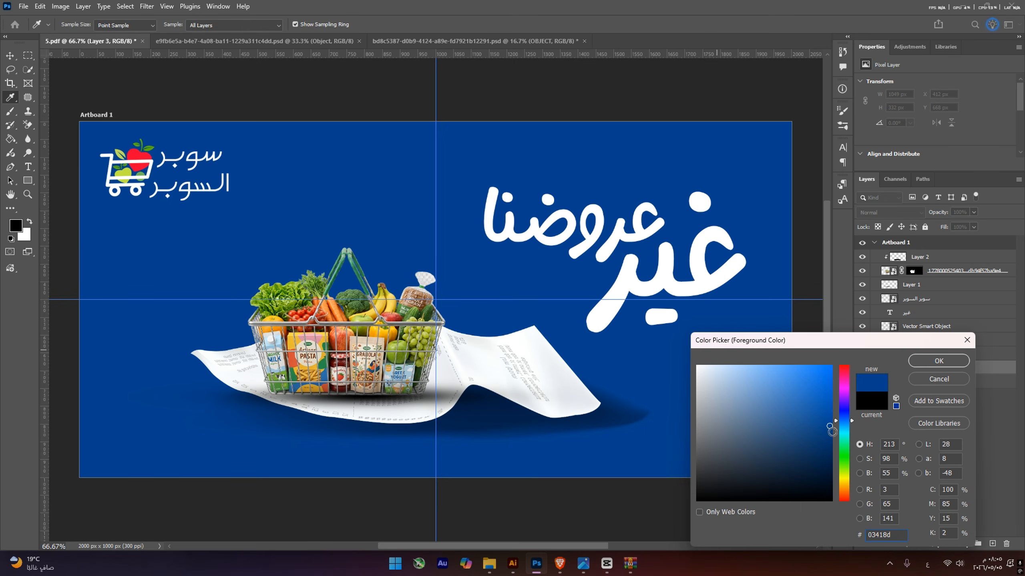
drag(842, 429, 843, 428)
drag(827, 387, 832, 358)
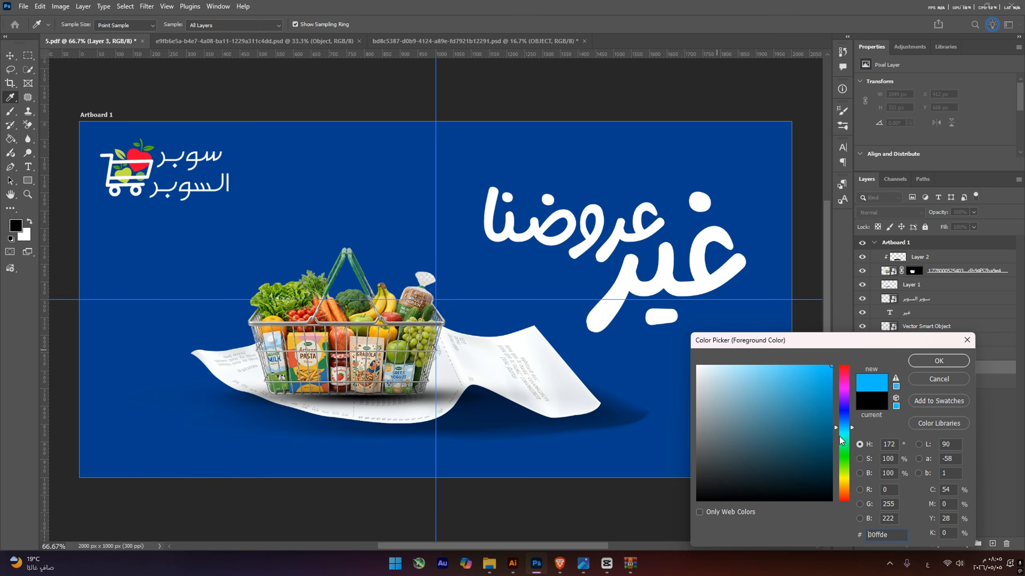
drag(841, 438, 841, 435)
click(924, 360)
key(b)
click(366, 204)
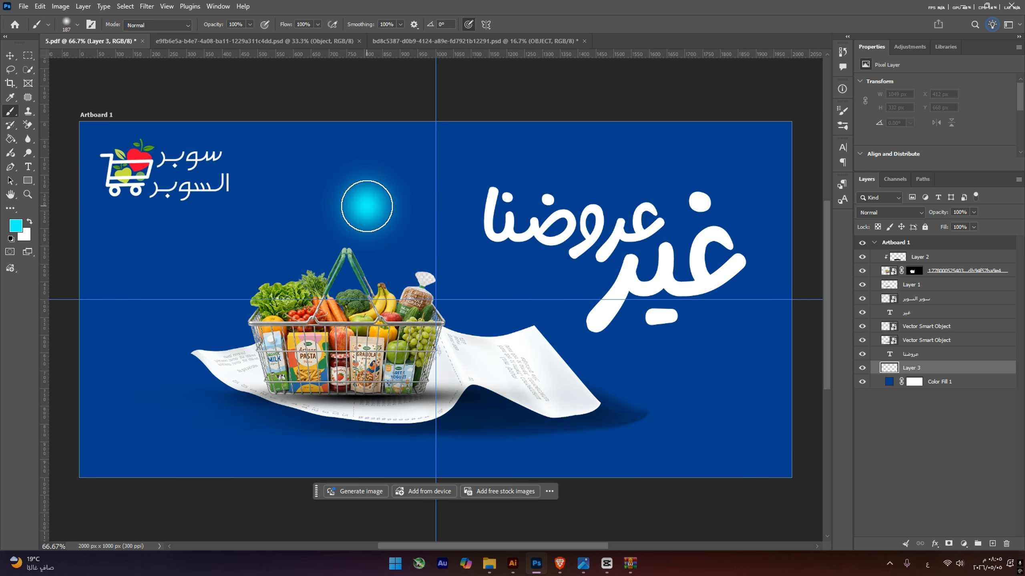
Enlarge the cyan dab to about 971 x 964 px and place it behind the basket as a glow.
click(14, 61)
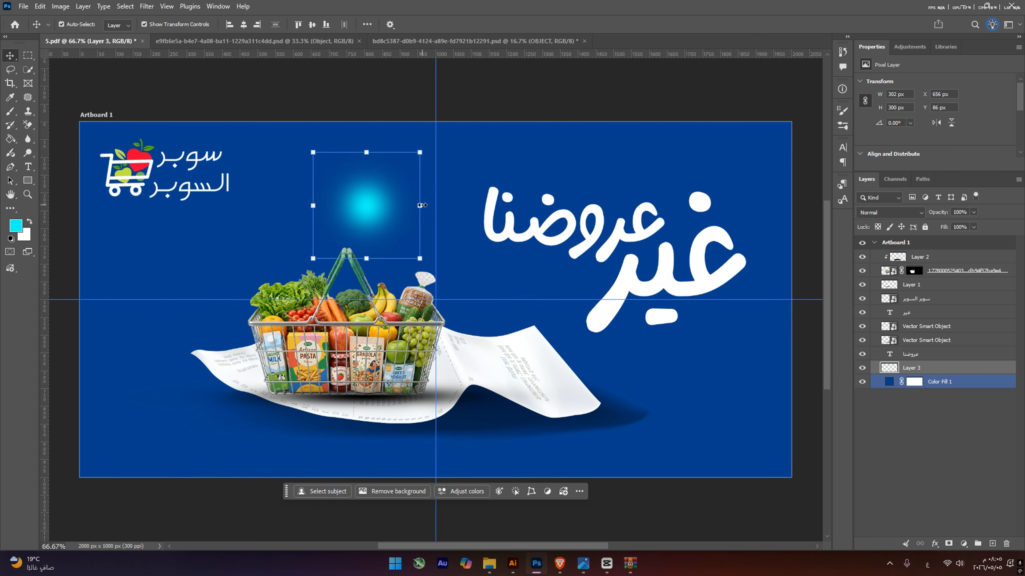
drag(422, 205, 658, 204)
drag(597, 230, 474, 325)
key(Return)
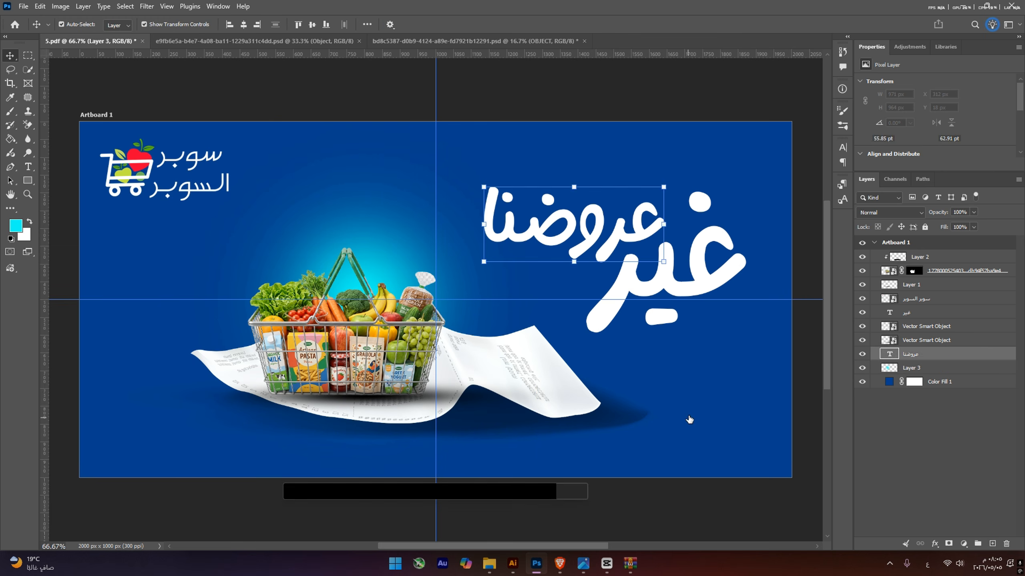
Add a new layer above the background fill and brush dark navy #102640 along the artboard's bottom edge.
click(953, 382)
click(991, 544)
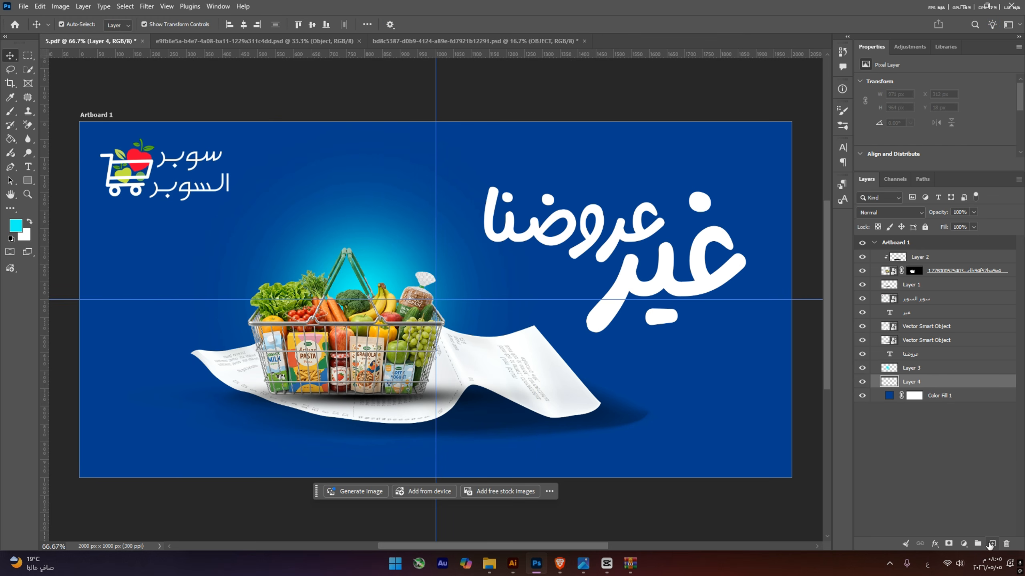
click(16, 228)
click(429, 435)
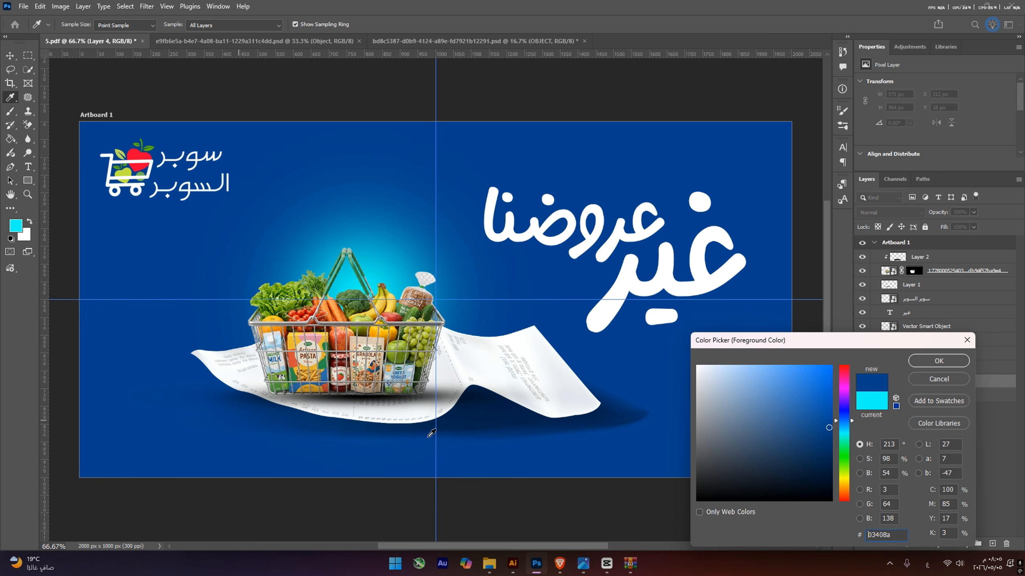
drag(784, 468, 799, 467)
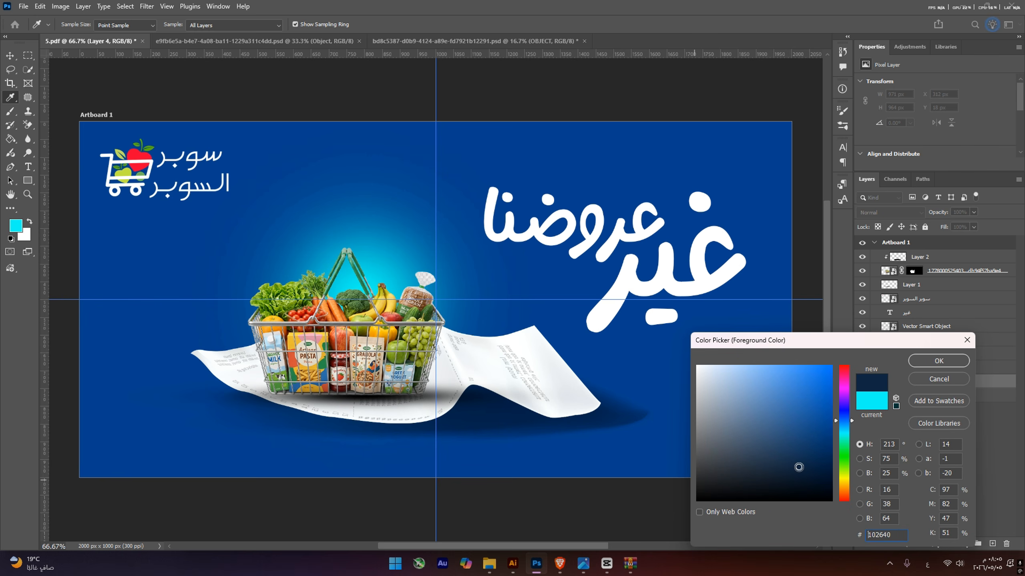
click(921, 361)
key(b)
mouse_move(784, 423)
mouse_down()
mouse_move(431, 510)
mouse_move(492, 486)
mouse_move(810, 465)
mouse_move(902, 441)
mouse_move(816, 469)
mouse_move(476, 503)
mouse_move(208, 503)
mouse_move(42, 486)
mouse_move(0, 464)
mouse_move(0, 447)
mouse_move(894, 438)
mouse_up()
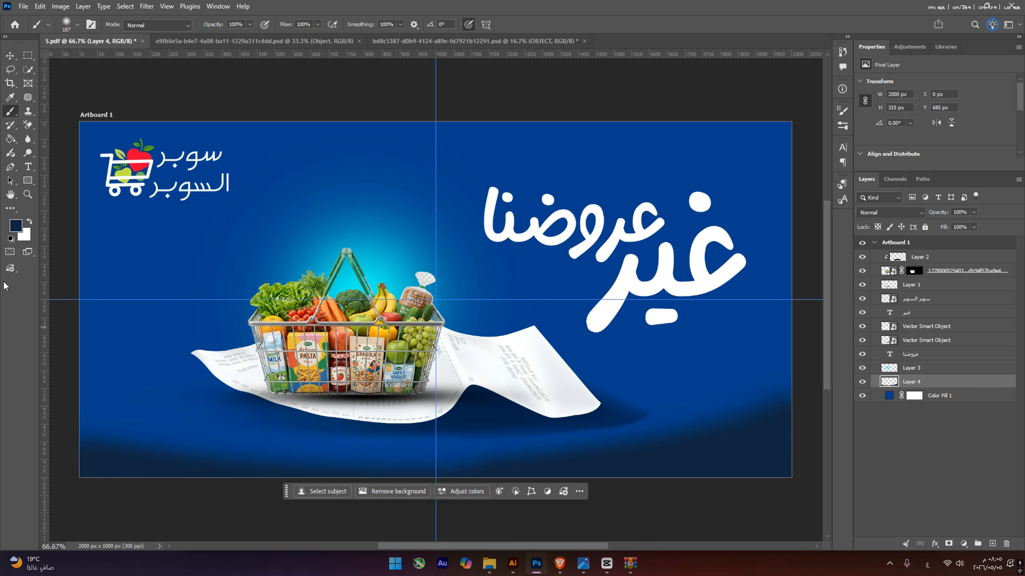
Brush bright blue #0a6ee6 along the artboard's top edge and upper right corner on the same layer.
click(16, 226)
click(826, 377)
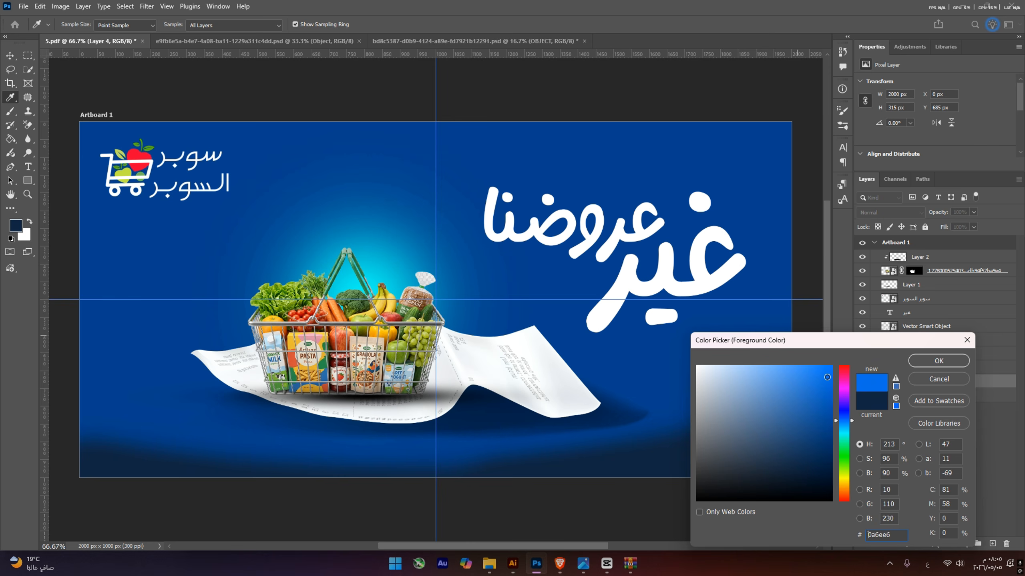
click(944, 362)
mouse_move(787, 215)
mouse_down()
mouse_move(737, 163)
mouse_move(479, 78)
mouse_move(538, 89)
mouse_up()
mouse_move(813, 147)
mouse_down()
mouse_move(849, 167)
mouse_move(808, 244)
mouse_move(583, 166)
mouse_move(269, 108)
mouse_move(158, 109)
mouse_move(118, 92)
mouse_up()
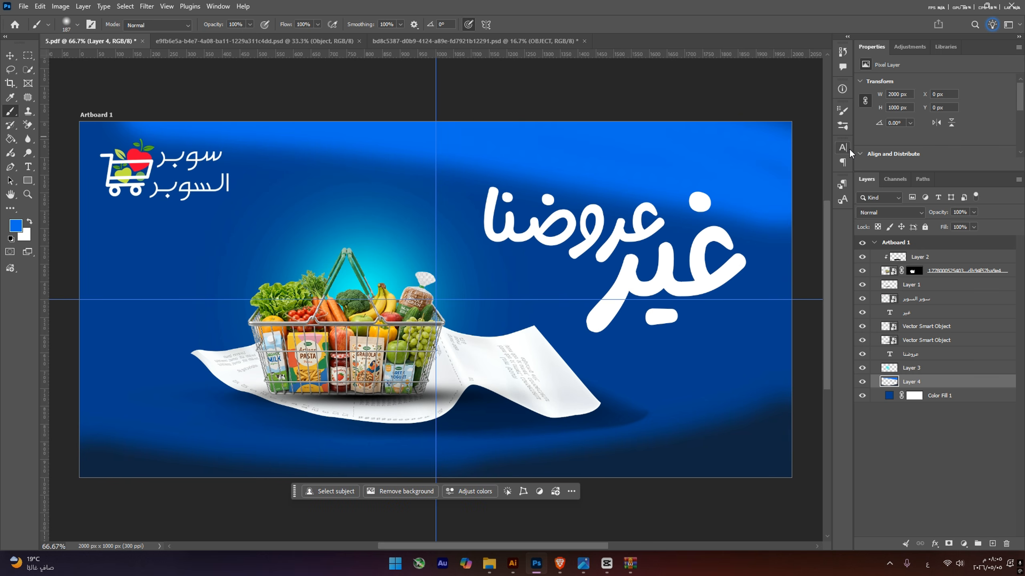
Apply a Gaussian Blur with a 127.3 px radius to the painted navy and blue layer and save the document.
click(167, 6)
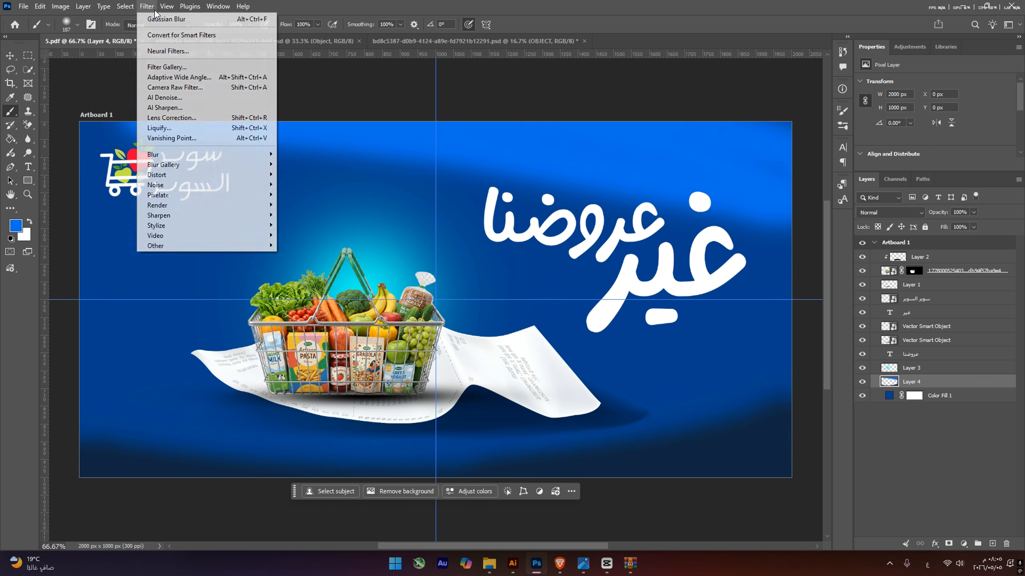
mouse_move(218, 157)
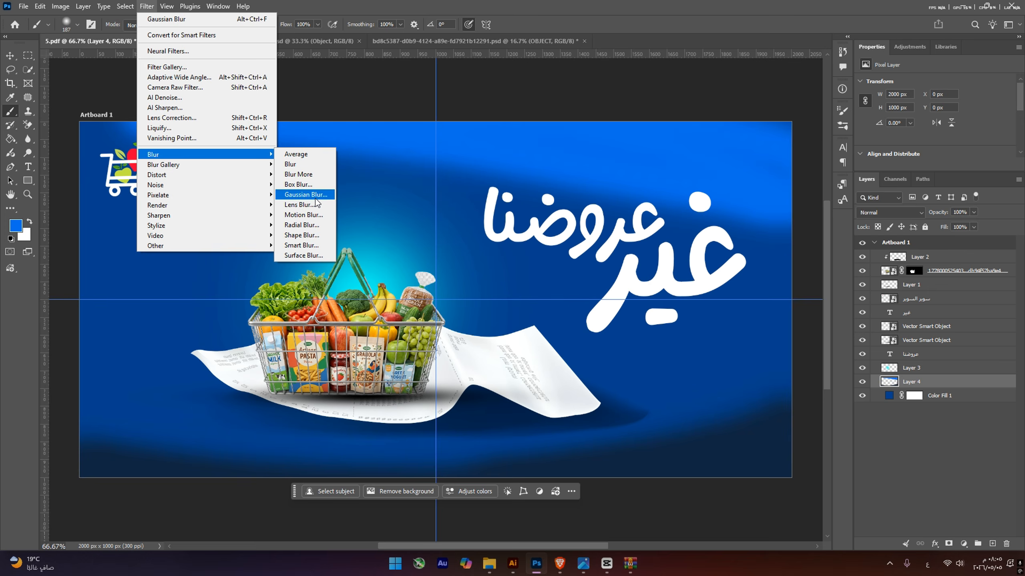
click(298, 194)
drag(871, 357, 874, 355)
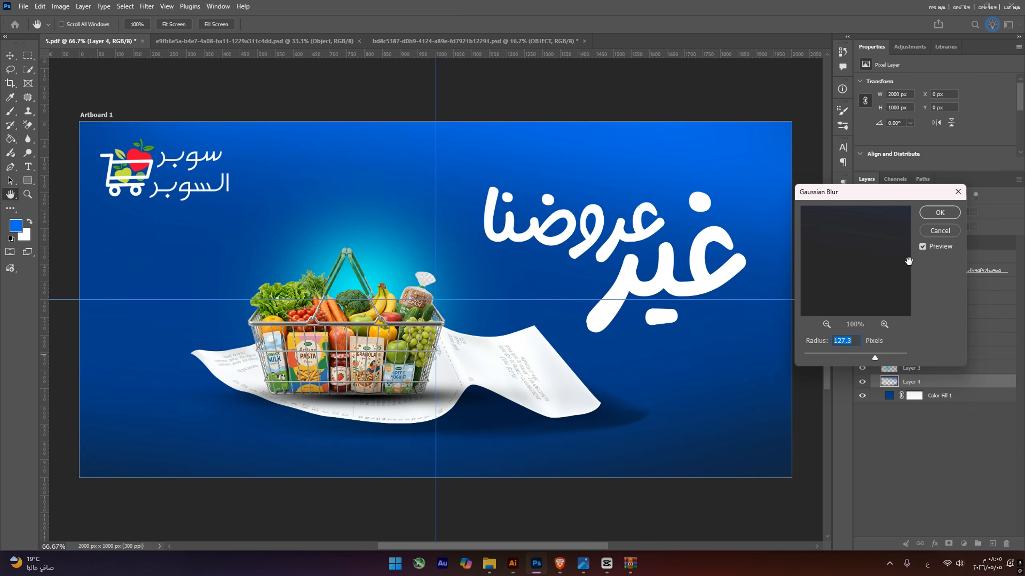
click(939, 212)
key(b)
key(ctrl+s)
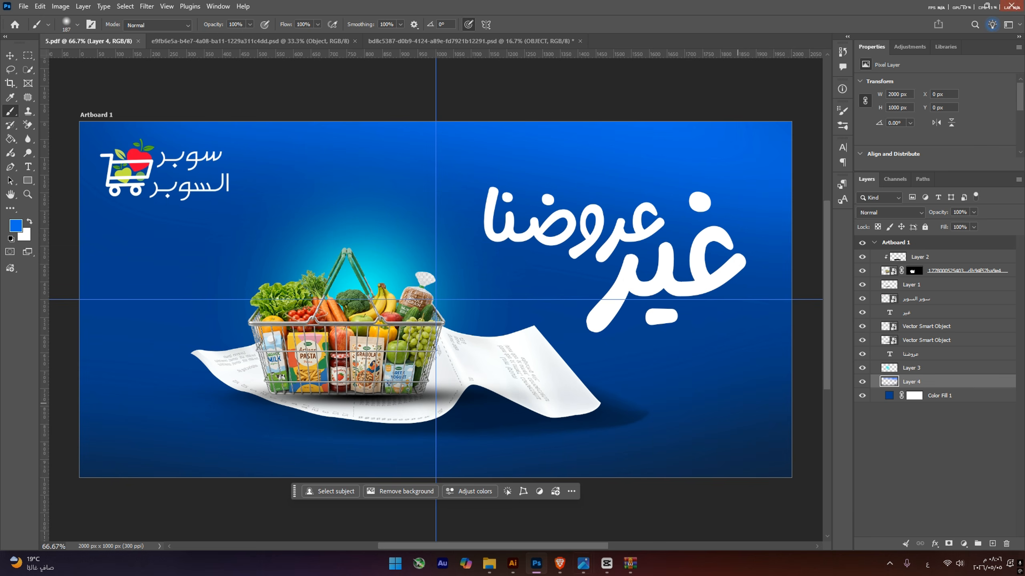
Enlarge the cyan glow to 117.8% and shift it slightly left and down to centre it behind the basket.
click(16, 62)
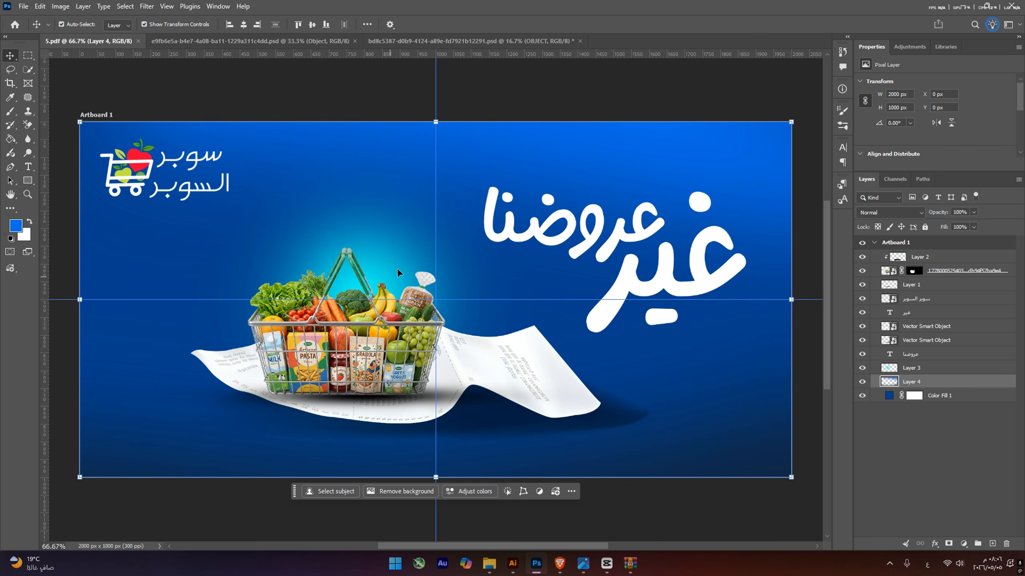
click(388, 249)
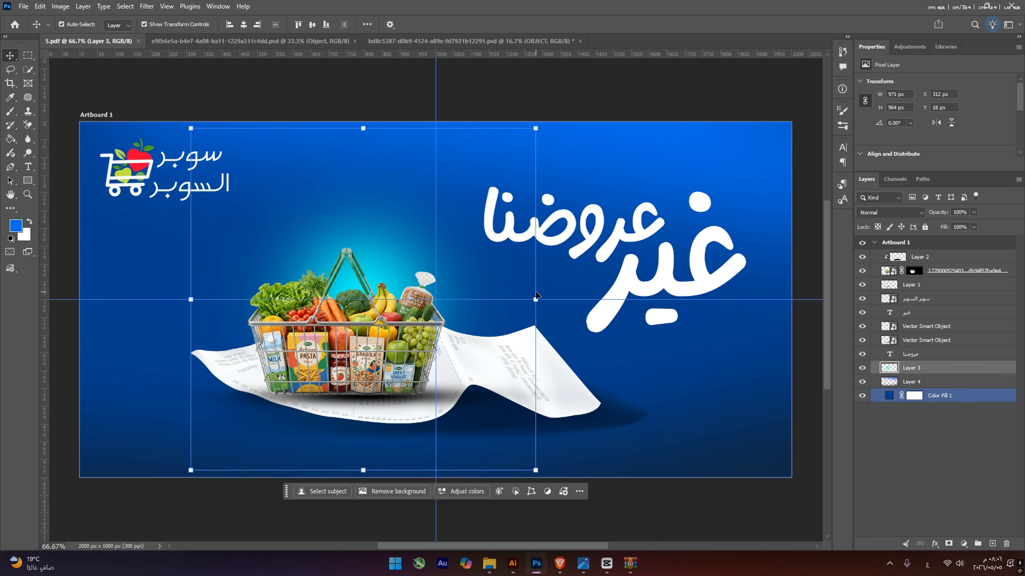
drag(535, 300, 597, 299)
drag(546, 321, 498, 332)
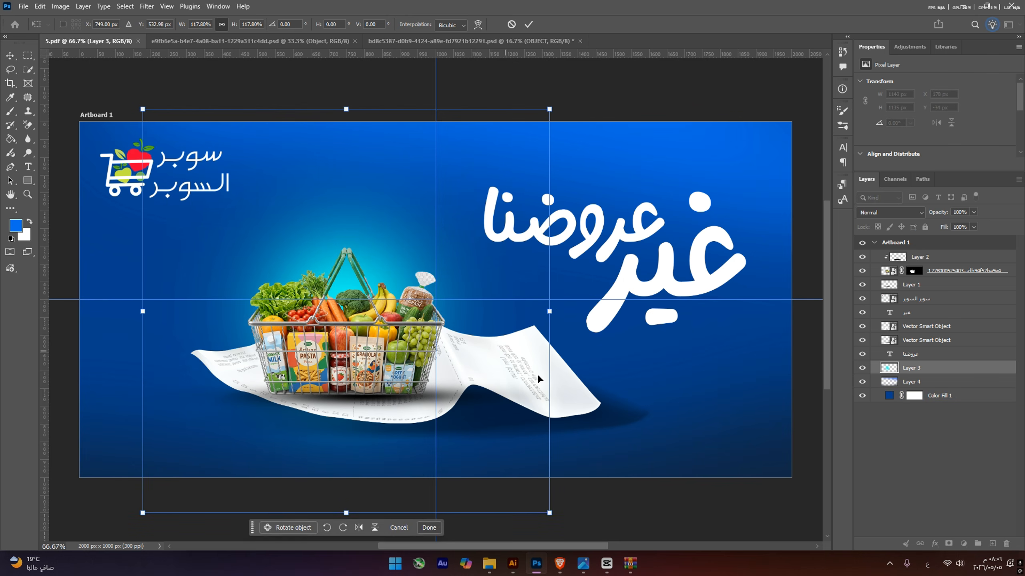
key(Return)
Compare the background with the cyan glow layer hidden and shown.
click(749, 521)
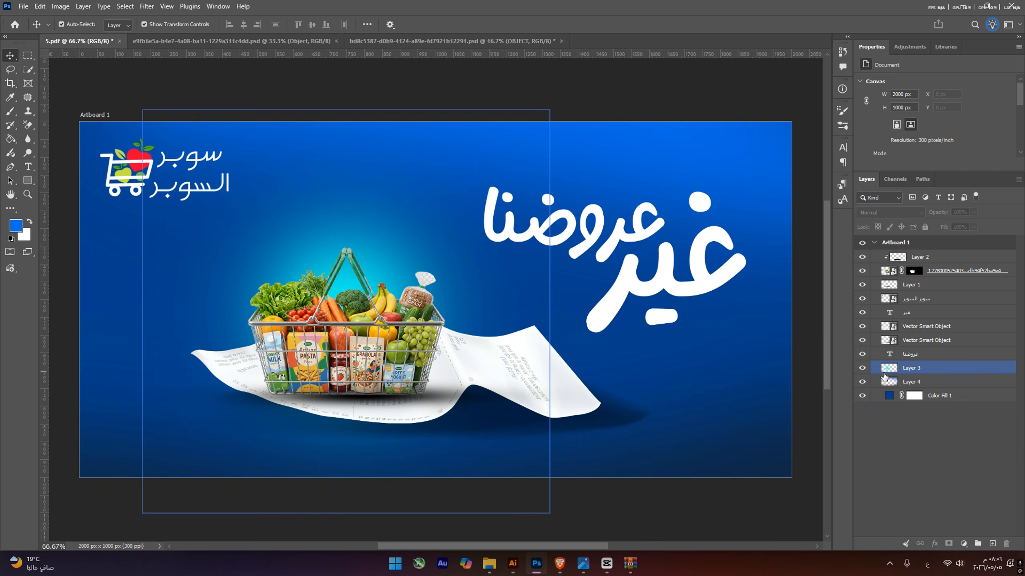
mouse_move(863, 368)
mouse_down()
mouse_move(861, 386)
mouse_move(862, 368)
mouse_up()
click(912, 382)
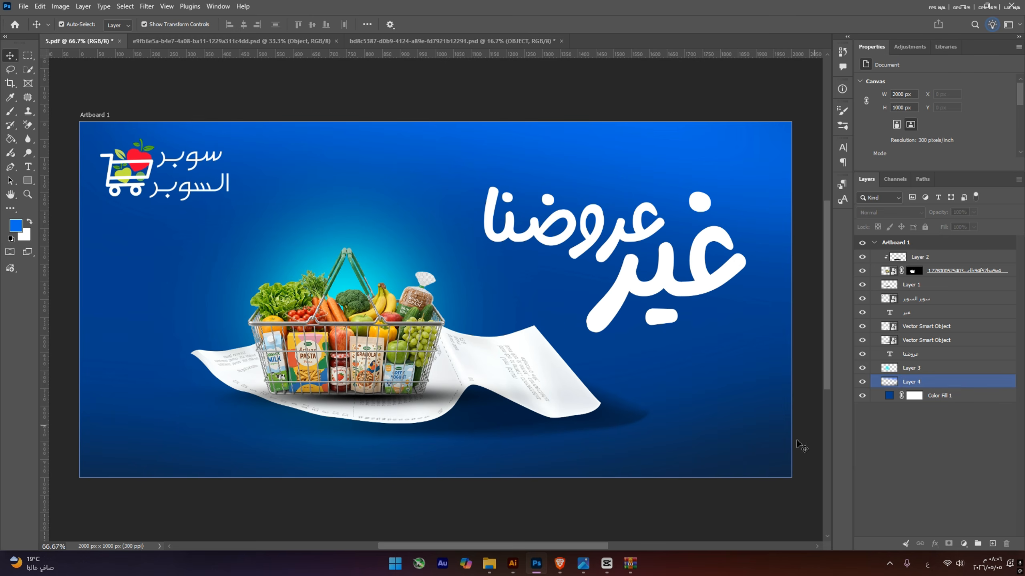
click(673, 513)
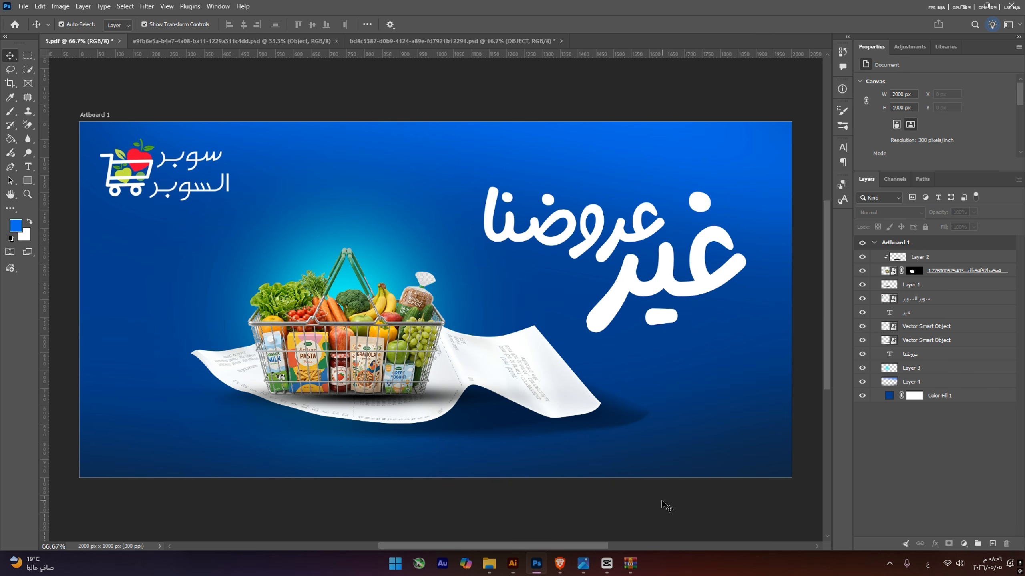
Move both heading words, عروضنا and غير, together slightly left and down.
click(487, 285)
click(494, 261)
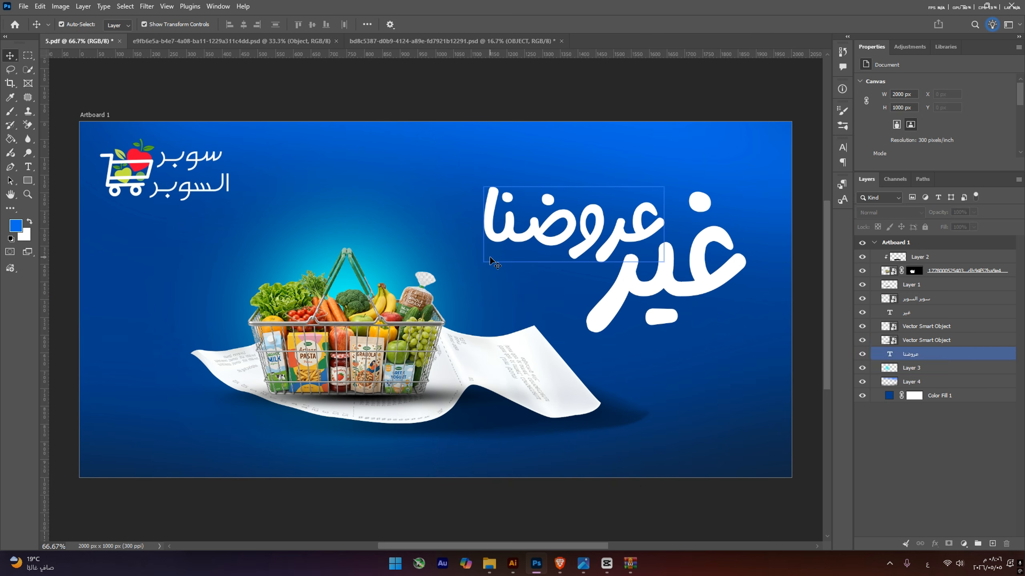
click(649, 447)
click(646, 269)
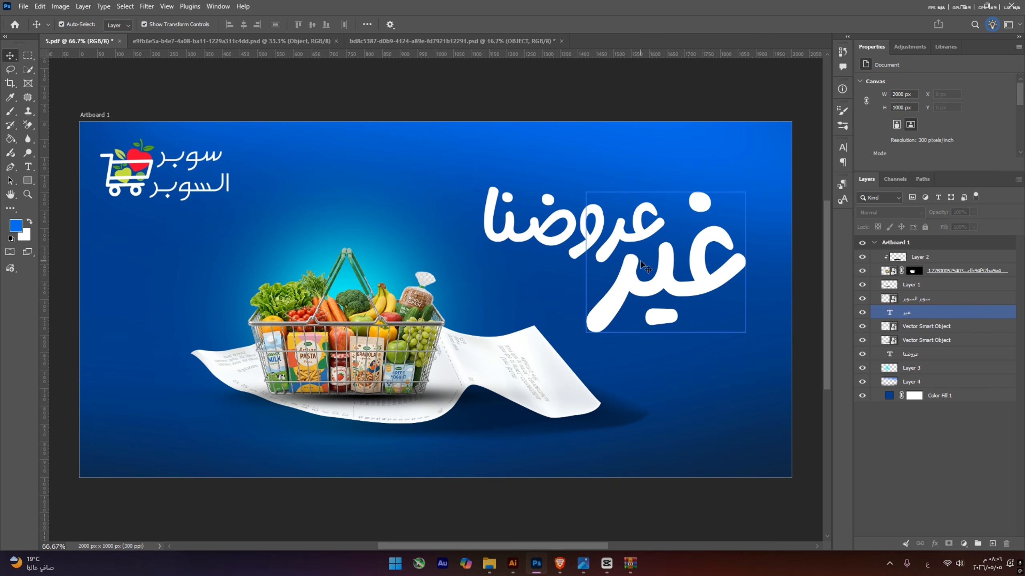
click(605, 258)
shift+click(533, 238)
drag(531, 237, 509, 251)
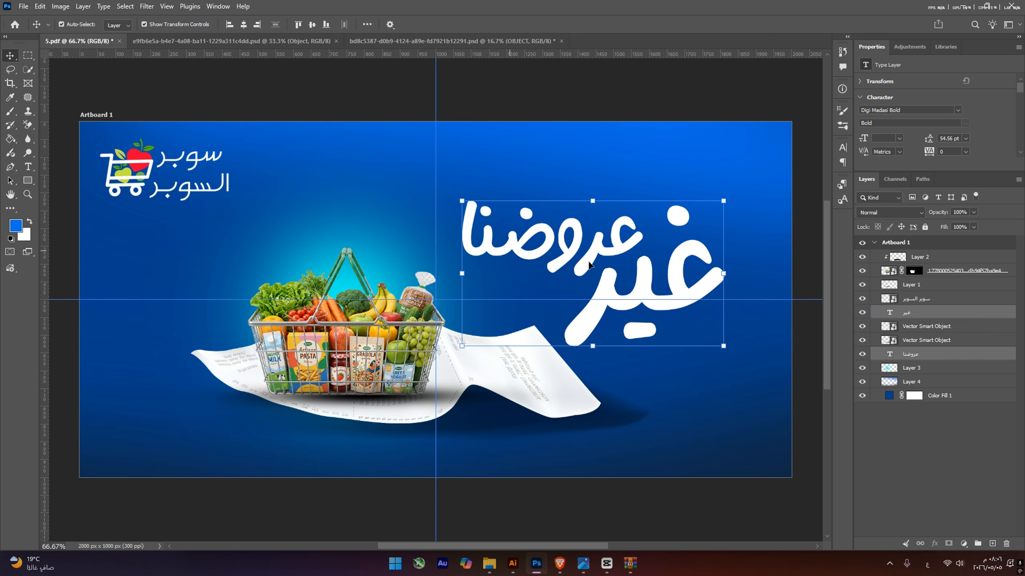
Enlarge both heading words, عروضنا and غير, together to 108.56% and deselect them.
drag(725, 277, 748, 278)
drag(719, 283, 703, 289)
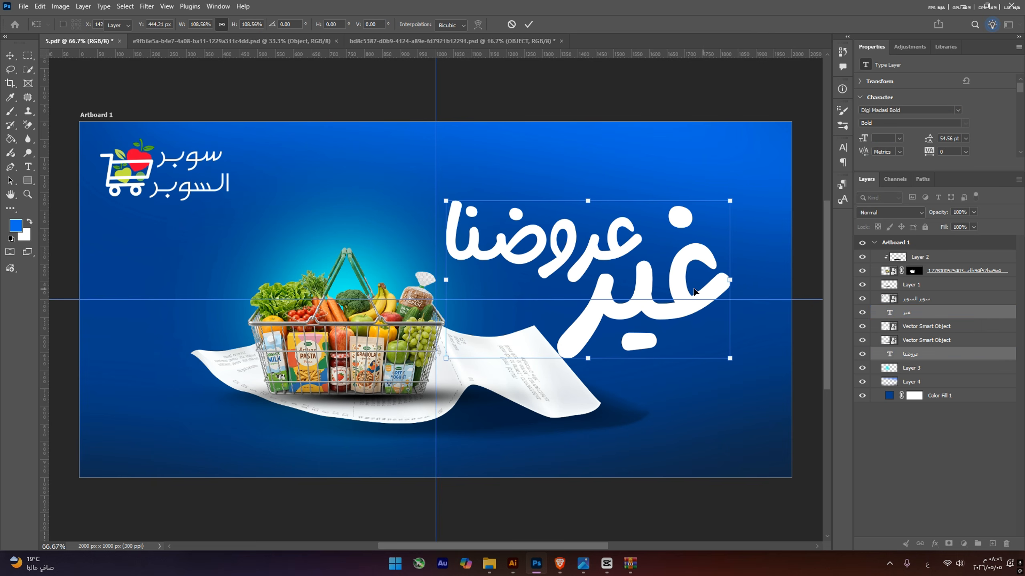
key(Return)
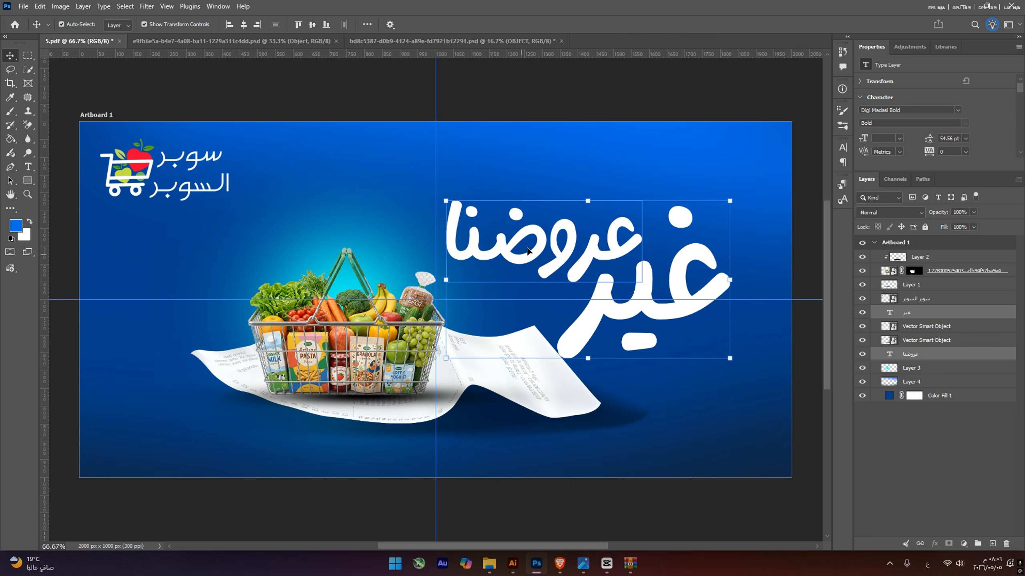
click(716, 468)
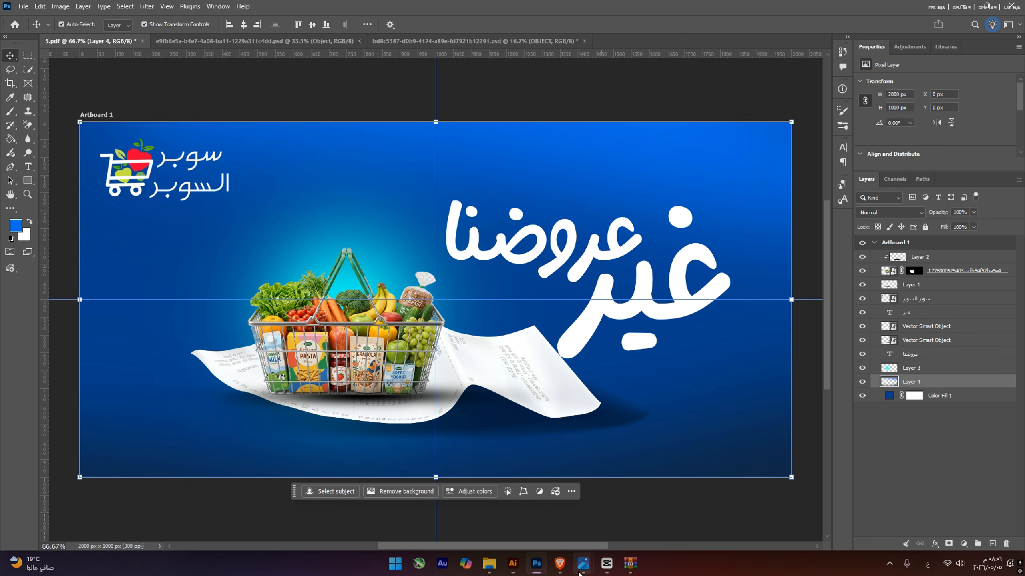
Switch to the browser's Magnific page and replace the receipt search with a search for free "text effects psd".
click(560, 571)
click(405, 107)
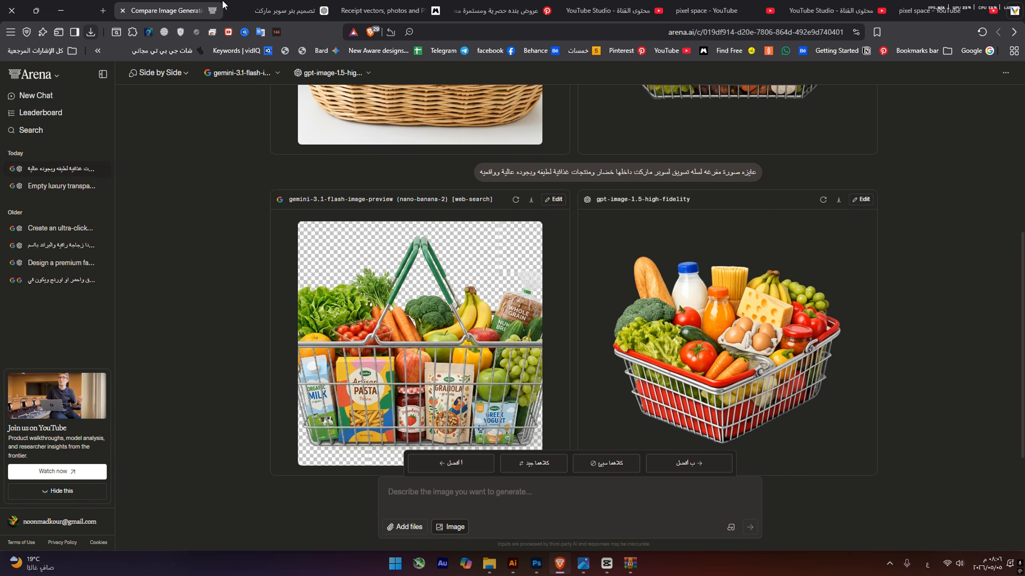
click(264, 9)
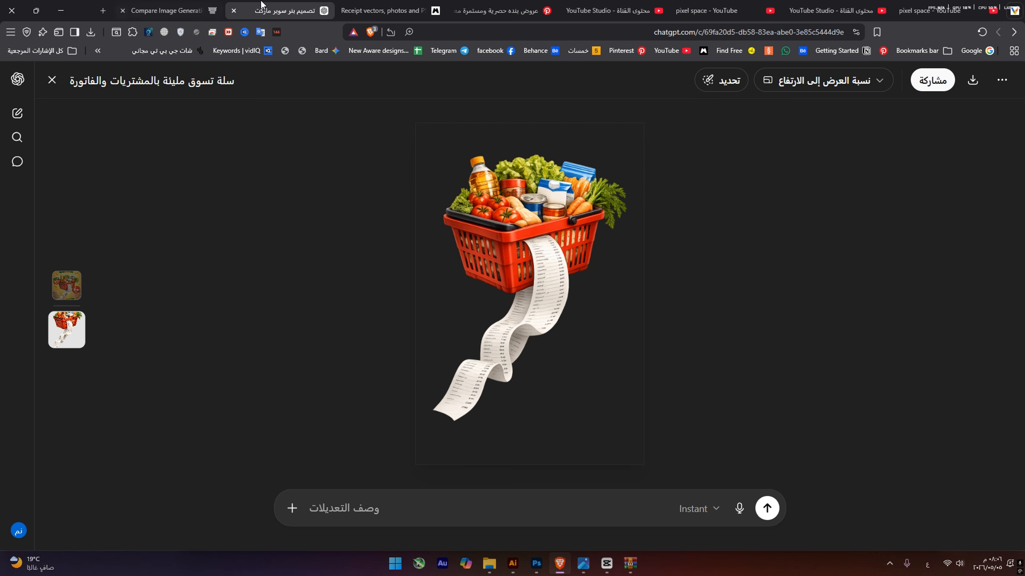
click(383, 10)
double_click(322, 83)
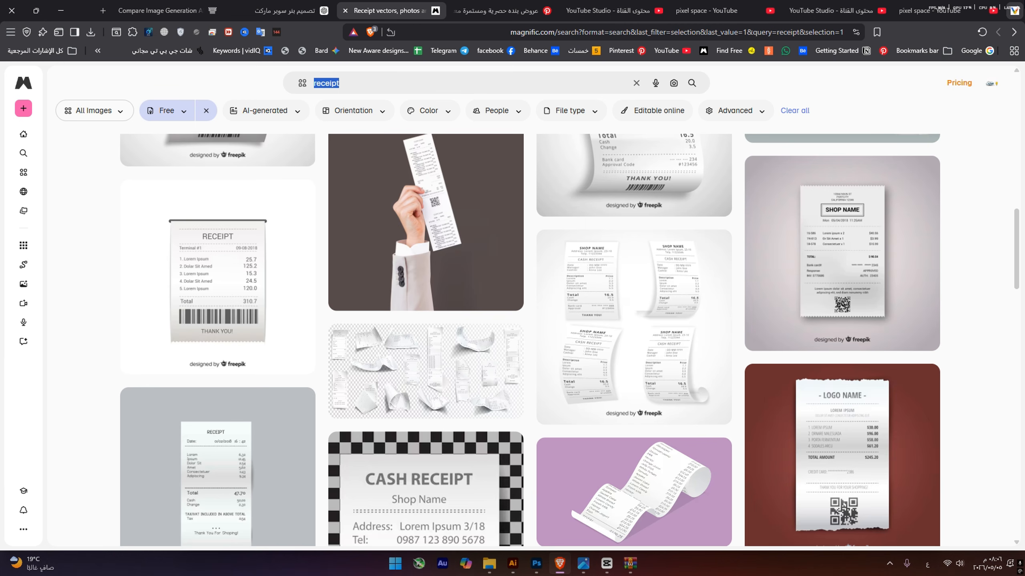
key(BackSpace)
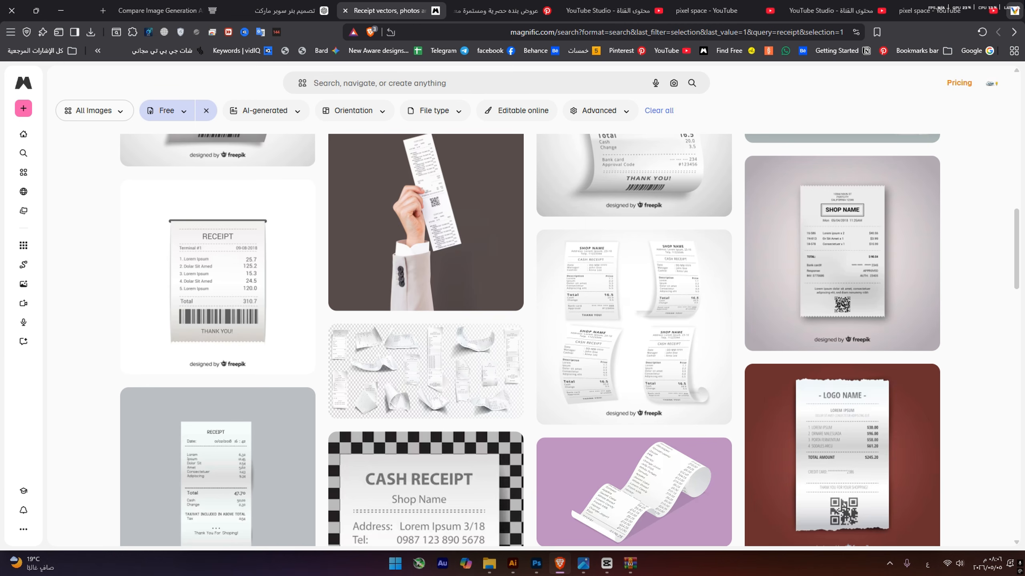
text(text ef)
click(446, 182)
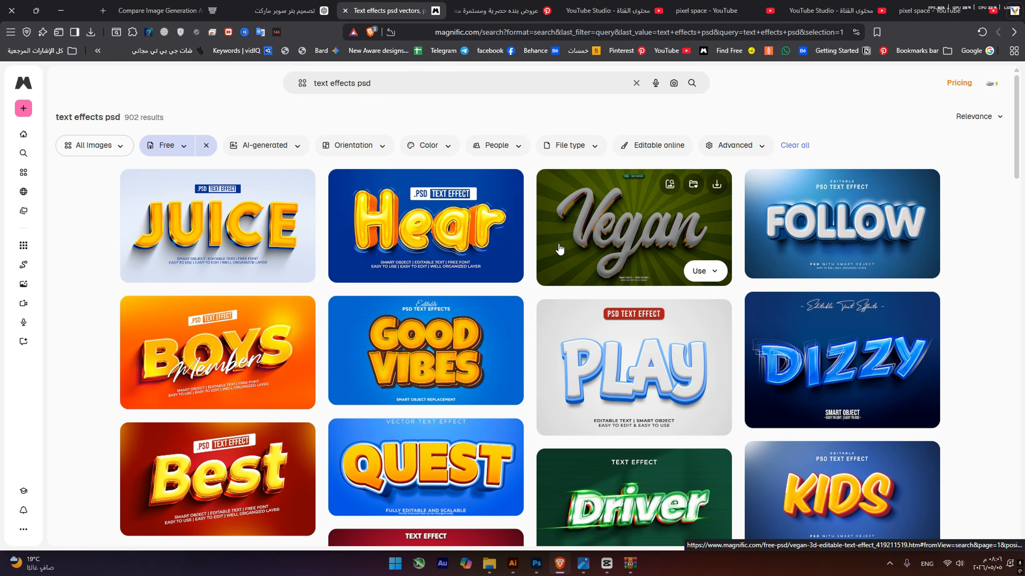
Shorten the search to "text effects" and limit the free results to vectors.
scroll(562, 304, down, 2)
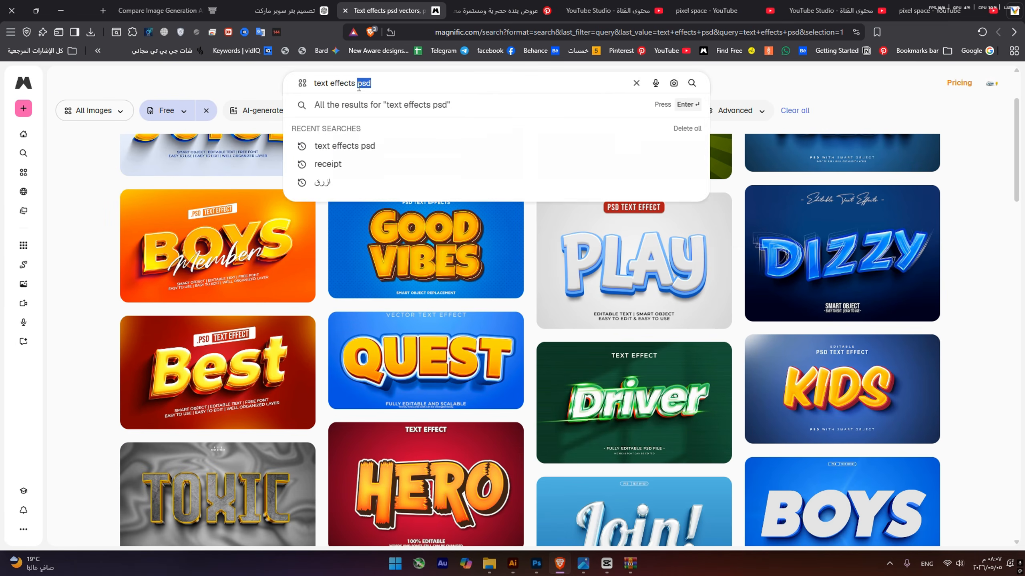
key(Return)
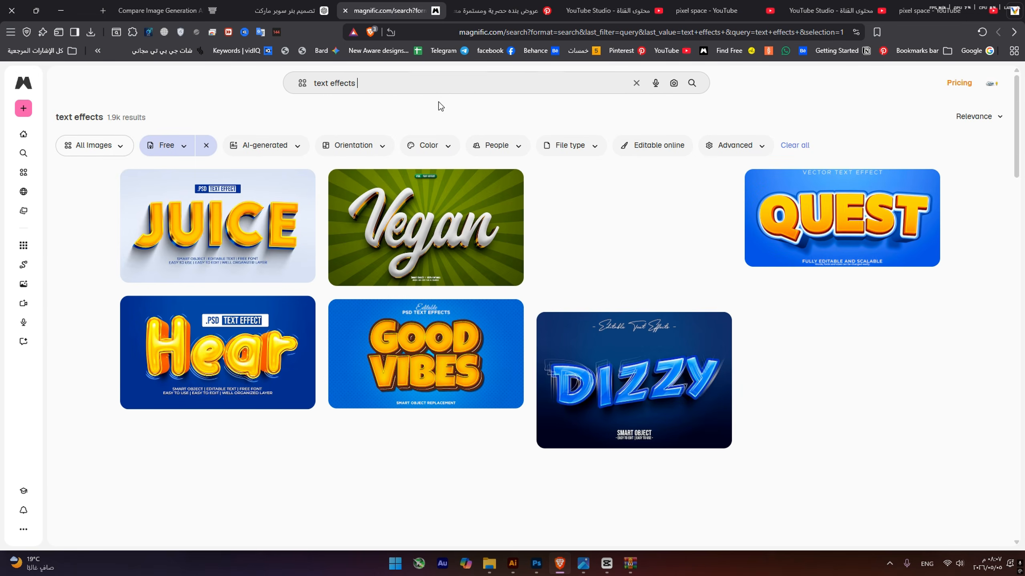
click(121, 151)
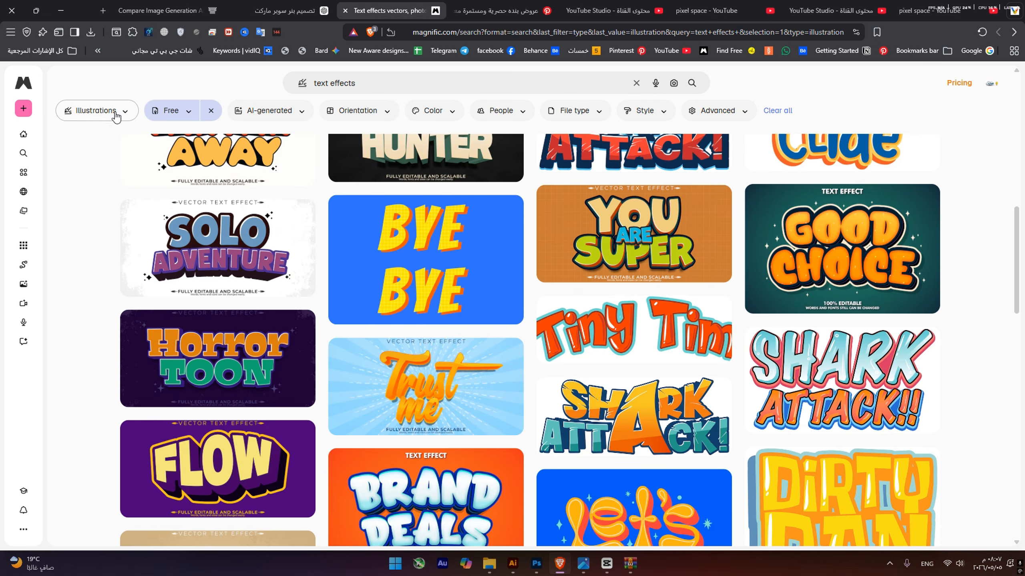
click(116, 118)
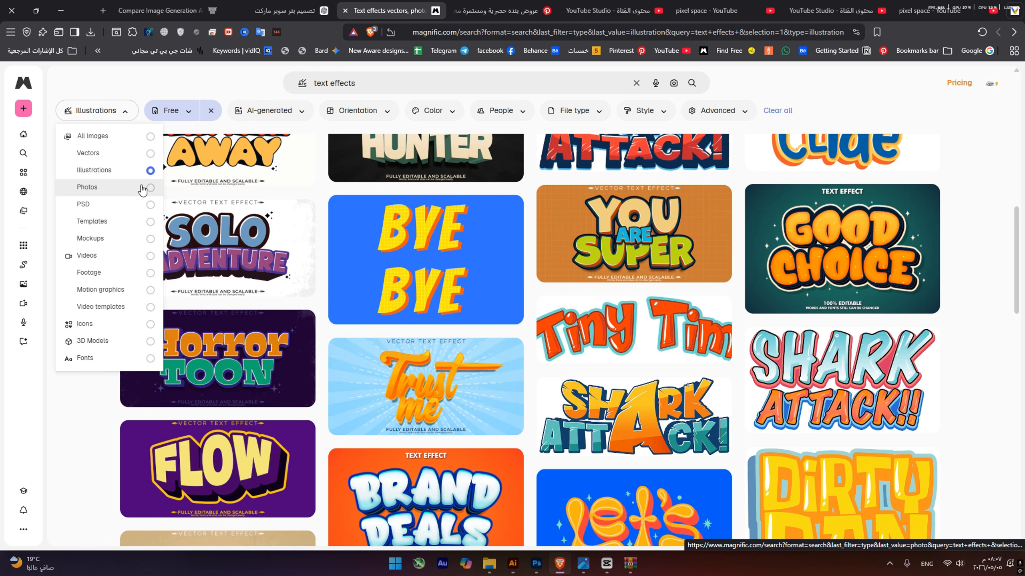
click(145, 153)
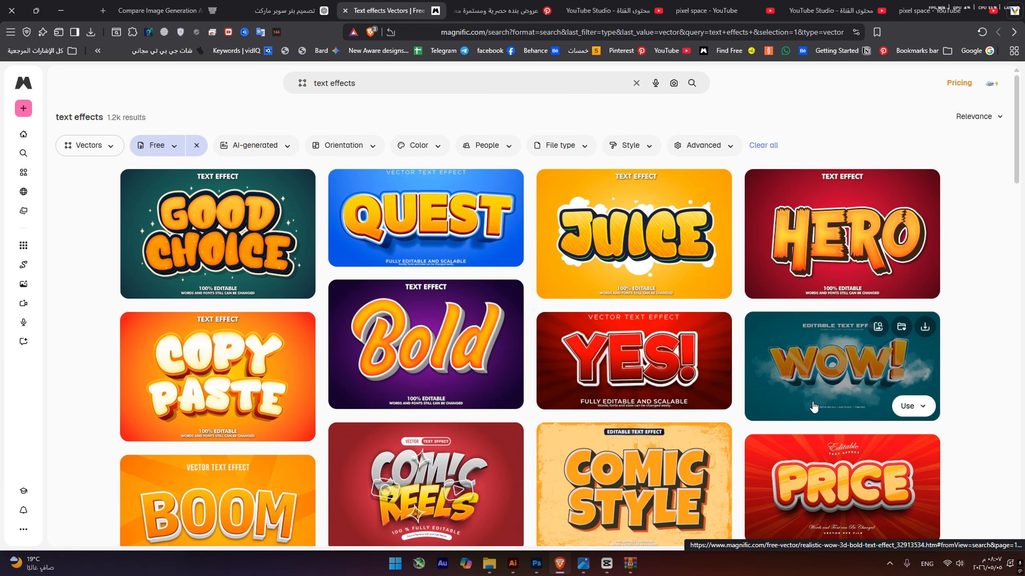
Browse the vector text effects and download the blue holographic "Holo" design.
scroll(812, 366, down, 4)
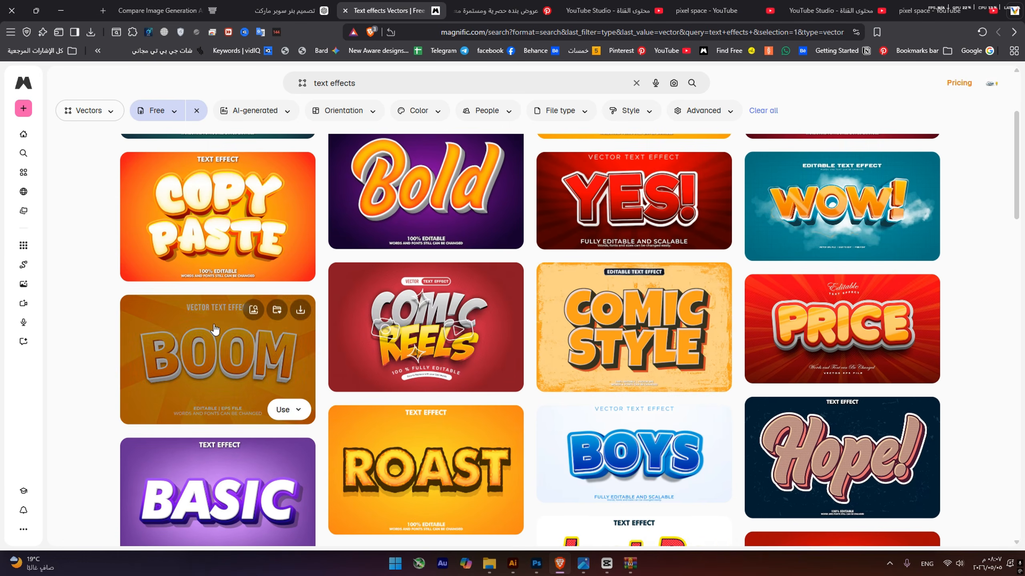
scroll(471, 333, down, 2)
scroll(483, 355, down, 3)
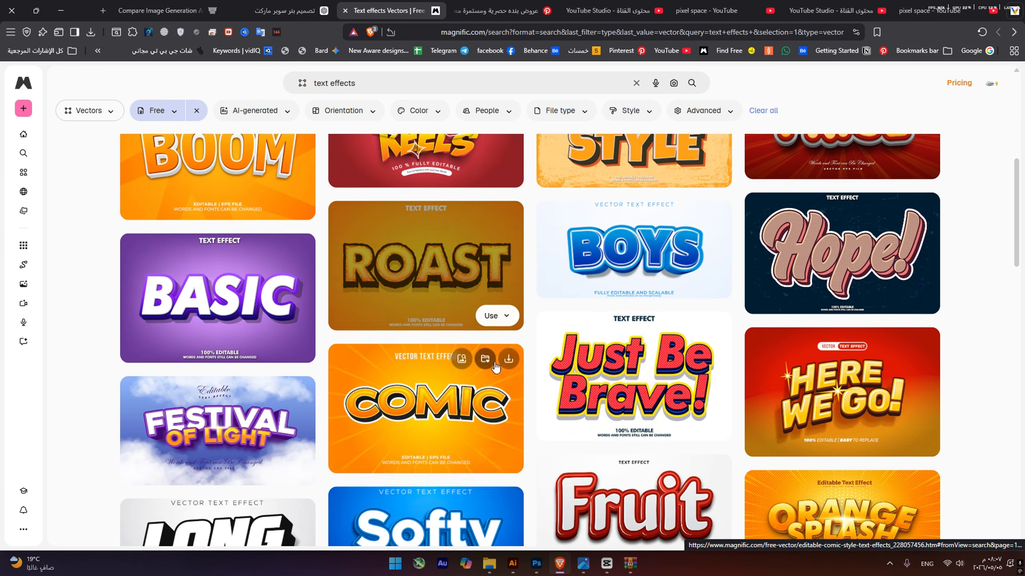
scroll(491, 369, down, 9)
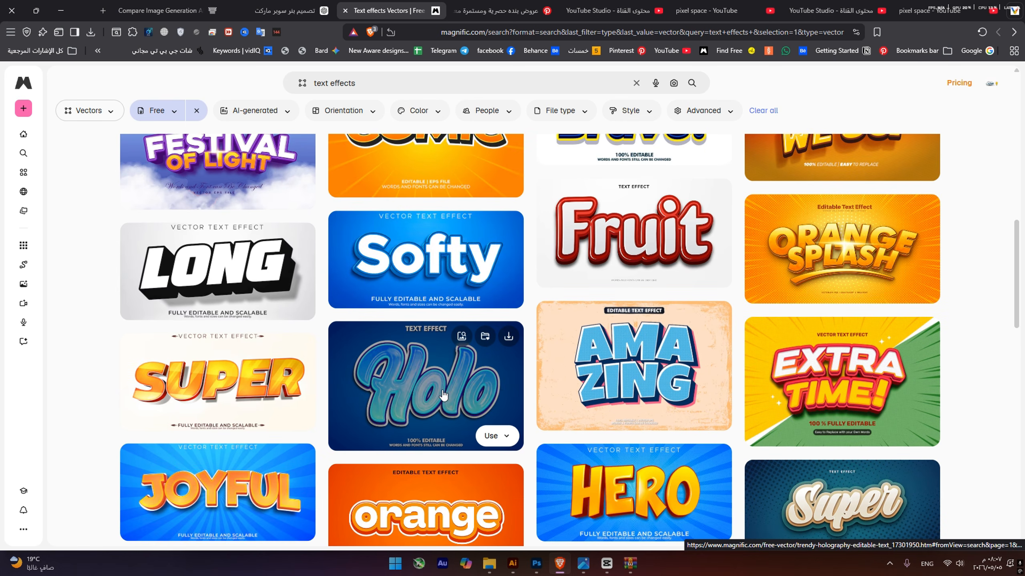
click(508, 336)
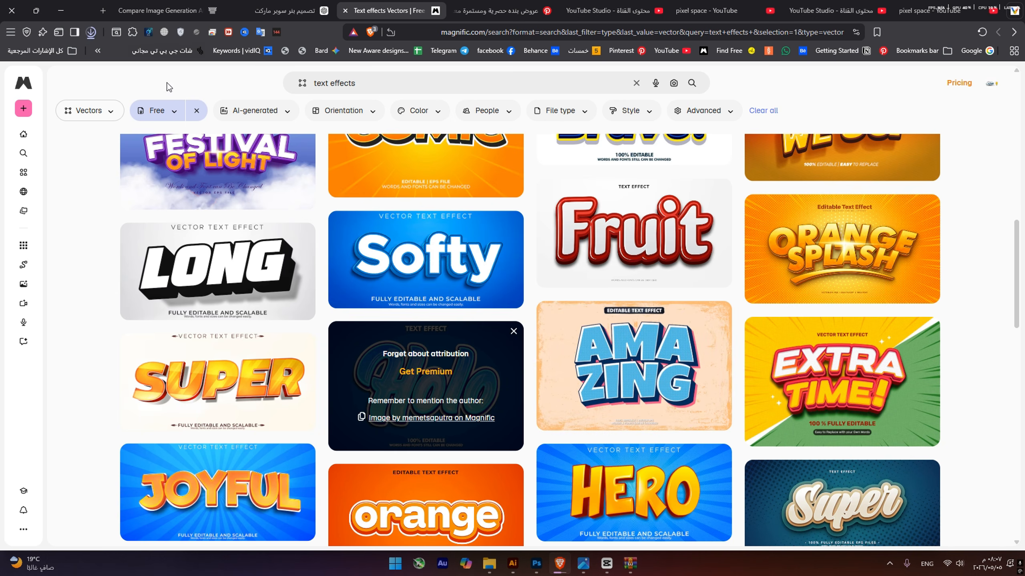
Open the downloaded trendy-holography-editable-text.zip archive and load its Holo.eps file in Illustrator.
click(91, 32)
click(165, 76)
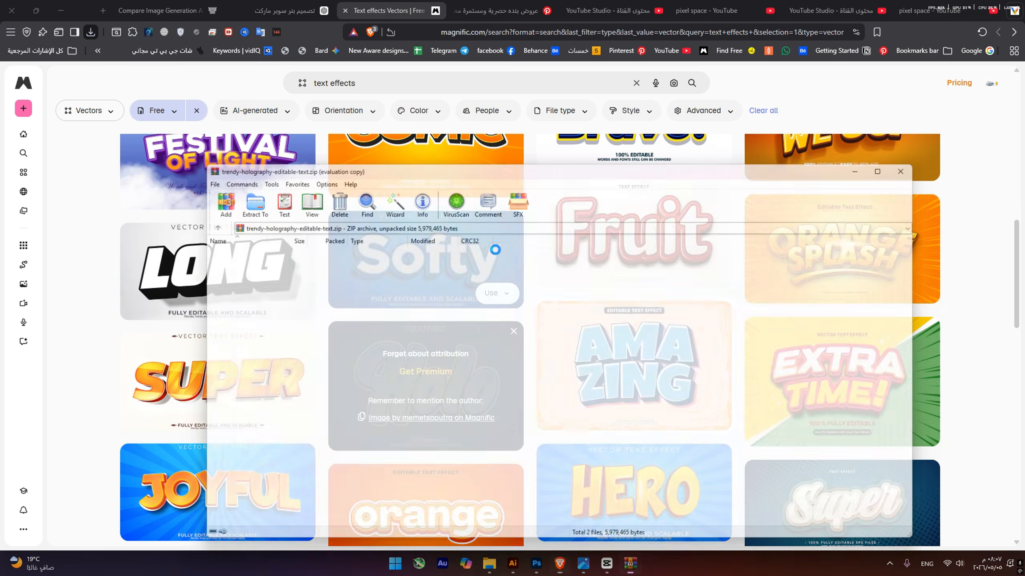
key(Escape)
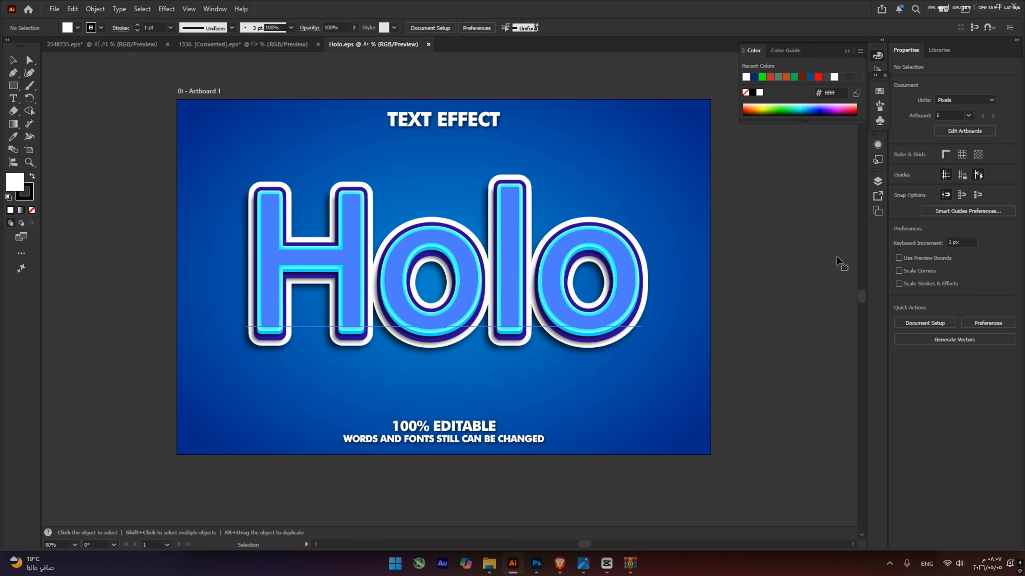
Select the Holo lettering and display the document's graphic styles.
click(536, 230)
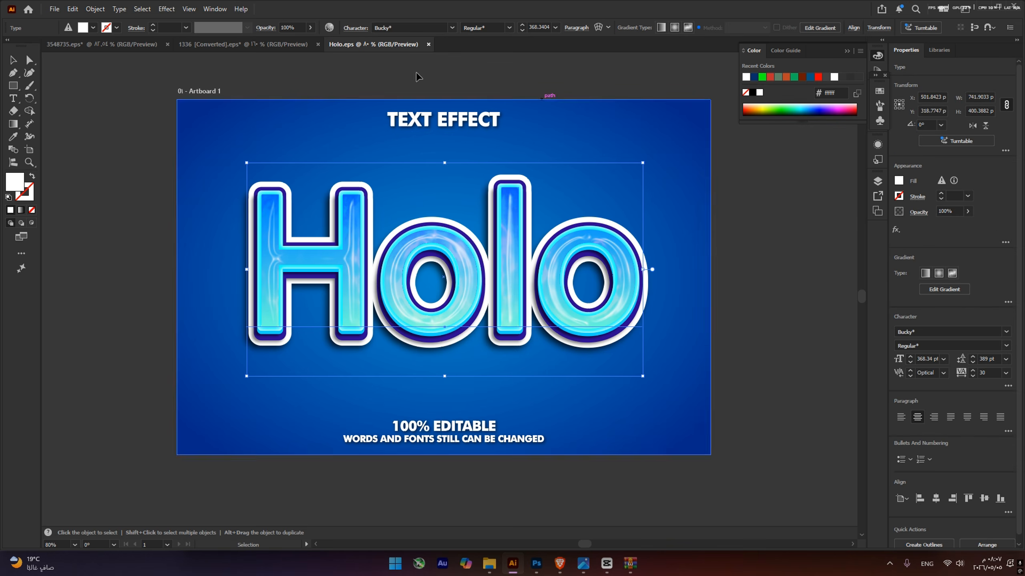
click(205, 9)
click(214, 9)
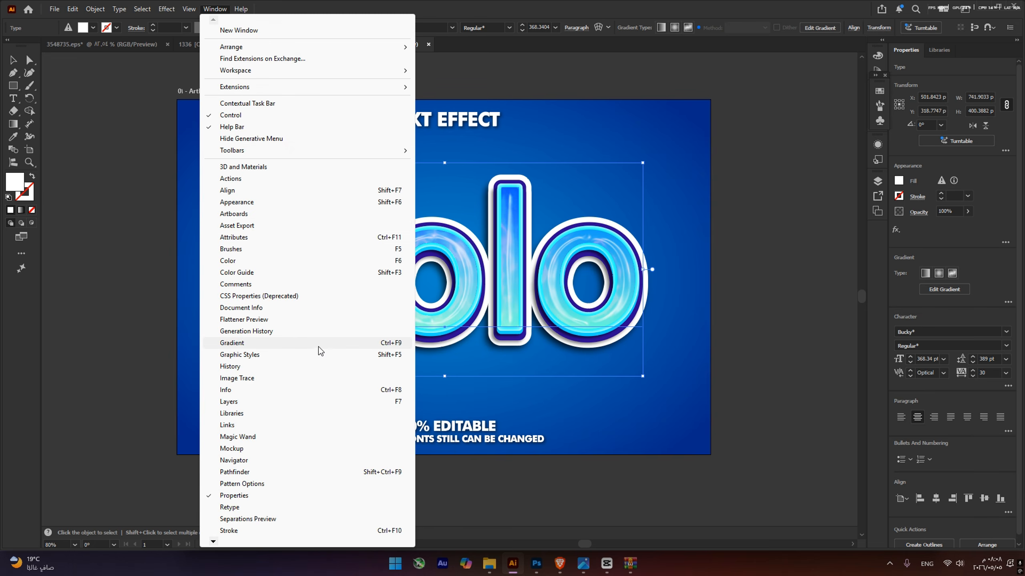
click(271, 355)
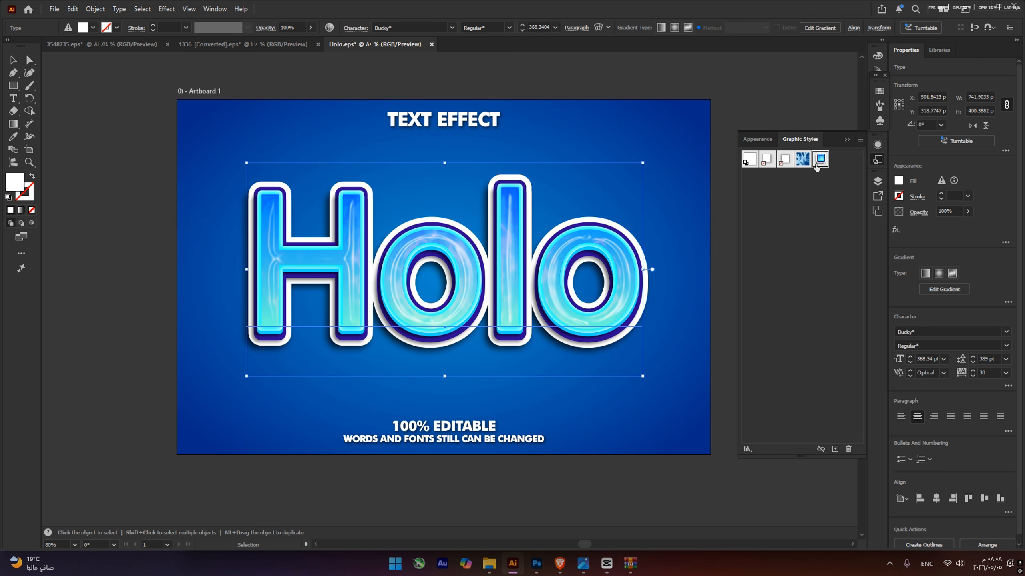
scroll(561, 285, up, 4)
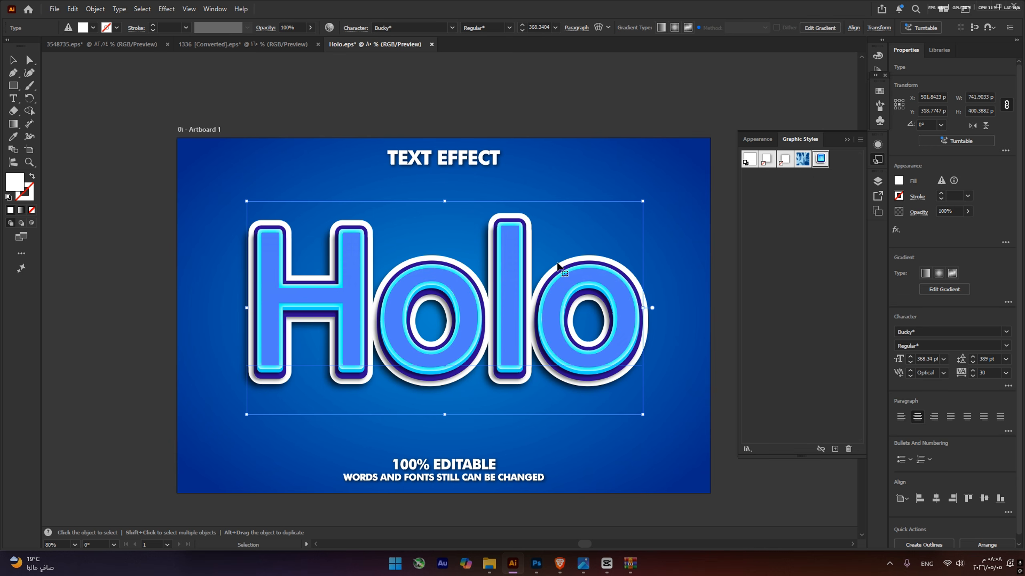
Switch to the Photoshop banner and copy the text of the heading word عروضنا.
click(536, 564)
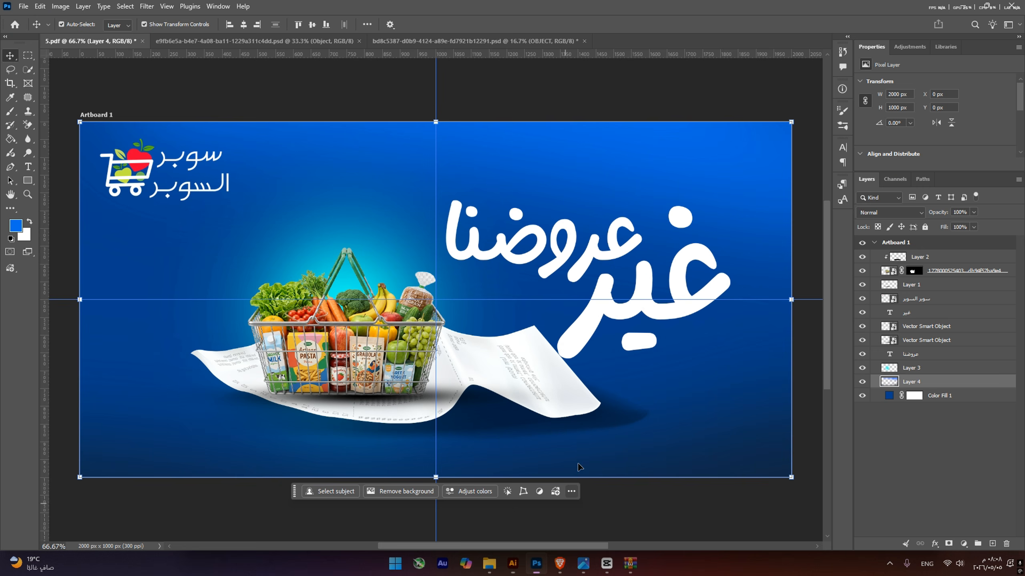
double_click(489, 247)
key(ctrl+c)
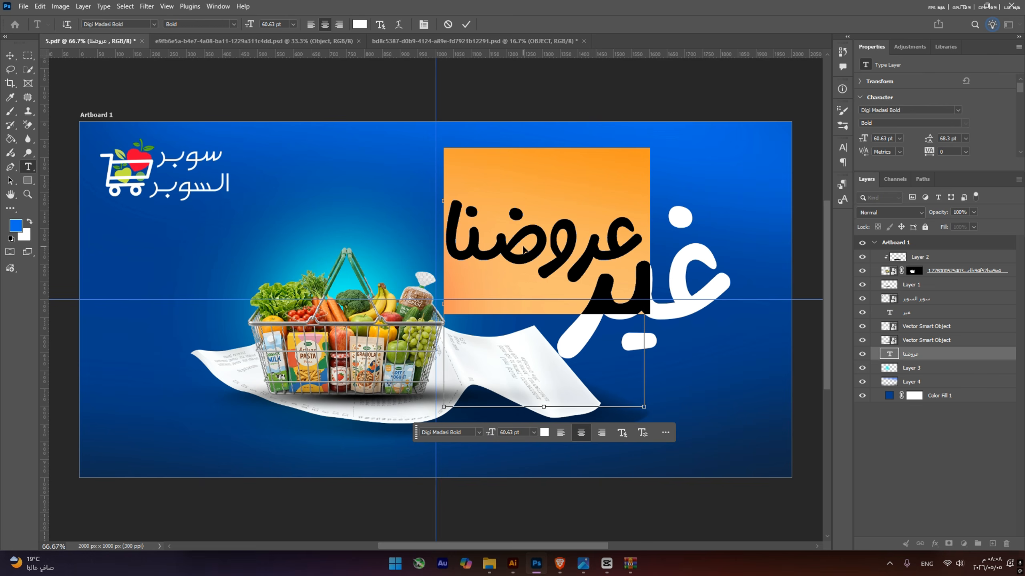
click(923, 361)
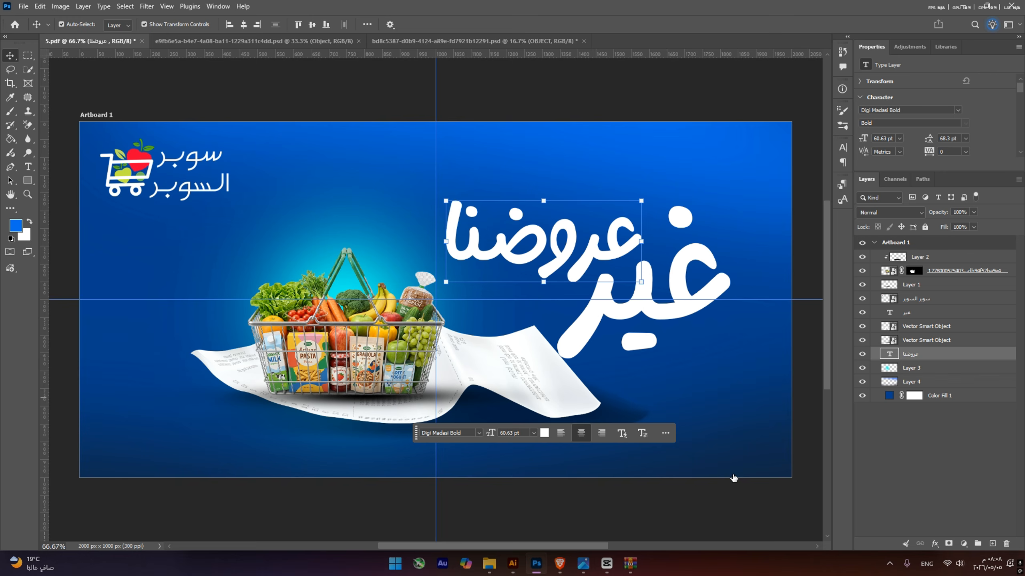
Paste عروضنا into the Illustrator file, apply the Holo graphic style, and move the word clear above the artboard.
click(539, 567)
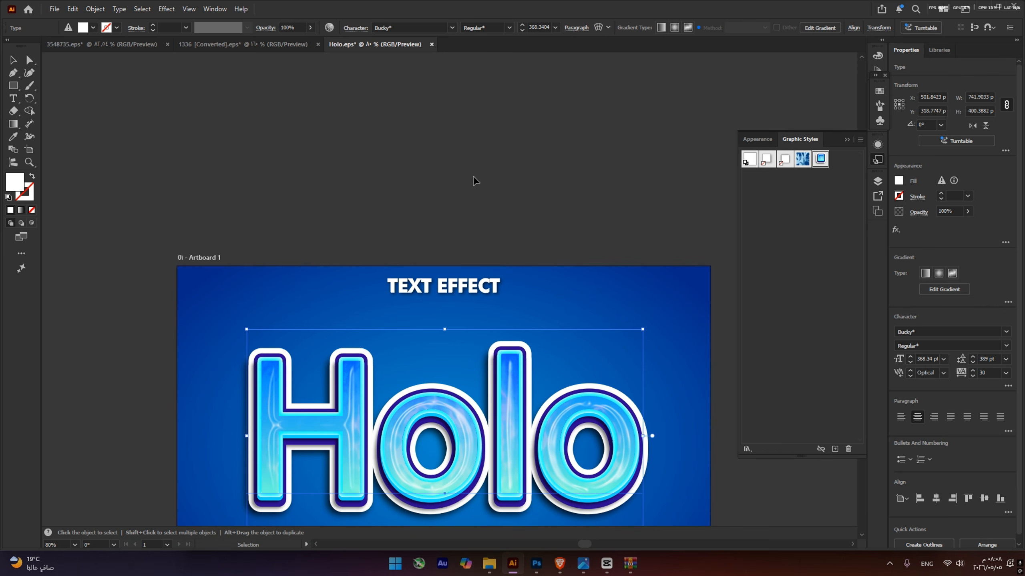
key(ctrl+v)
drag(483, 188, 601, 189)
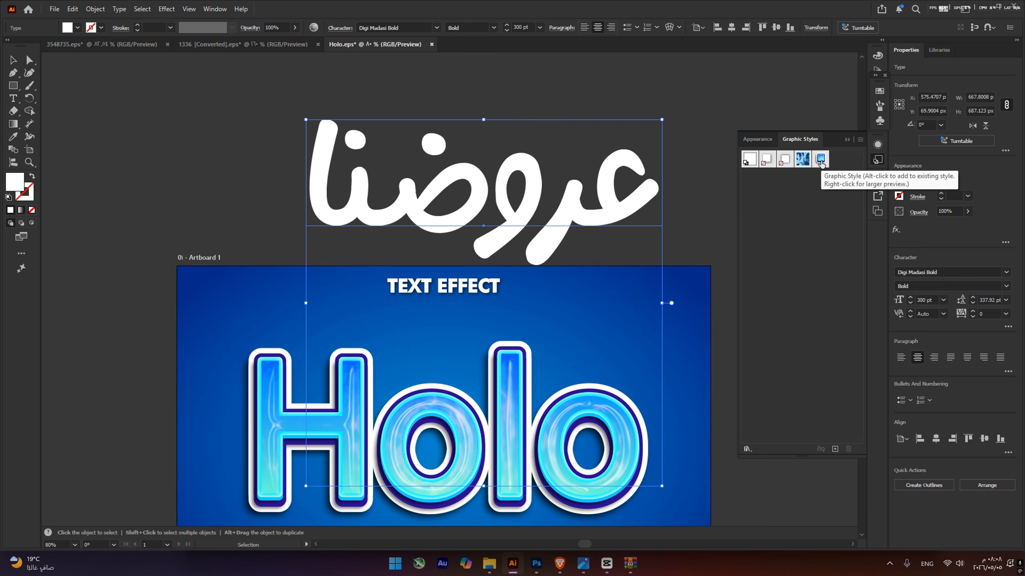
click(820, 160)
scroll(618, 343, up, 3)
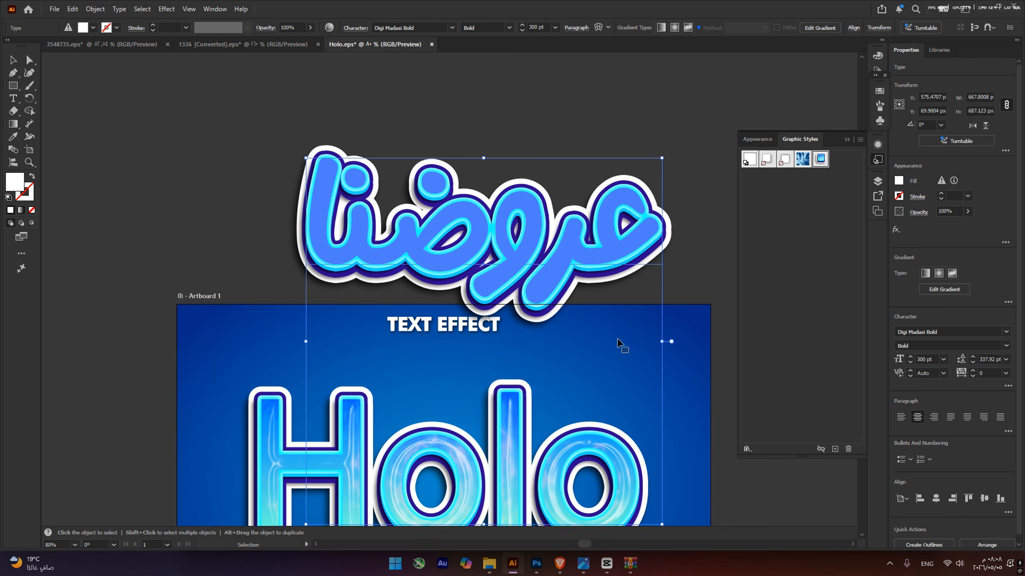
drag(571, 322, 509, 228)
click(604, 286)
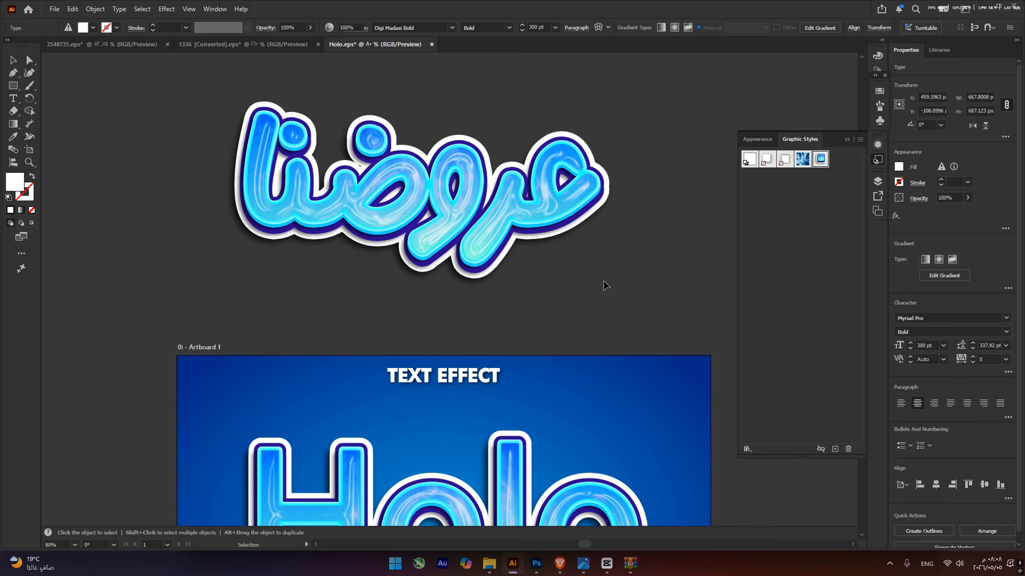
Place the styled عروضنا into the Photoshop banner as a Vector Smart Object above the plain text layer, and save.
drag(608, 467, 536, 378)
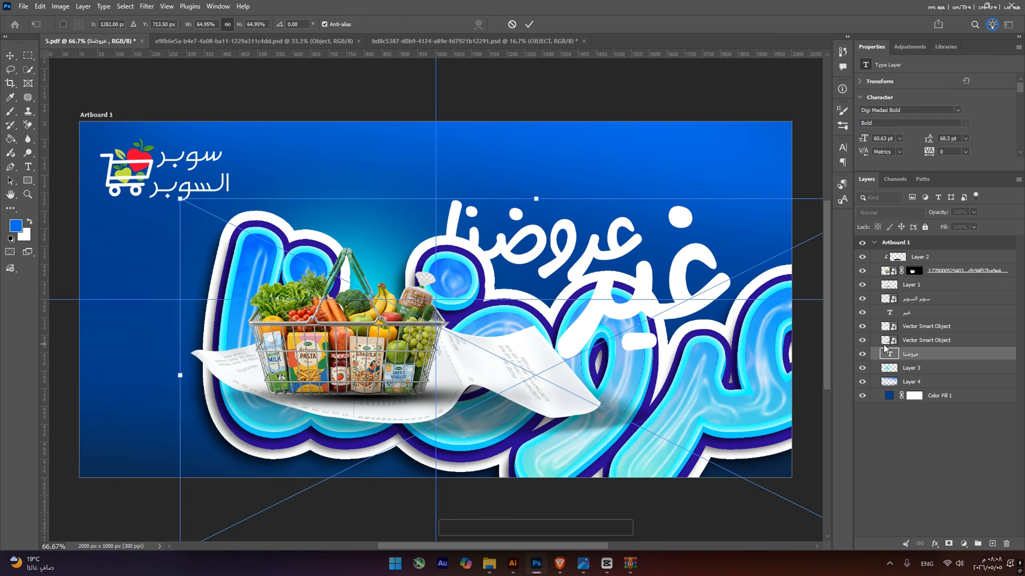
key(Return)
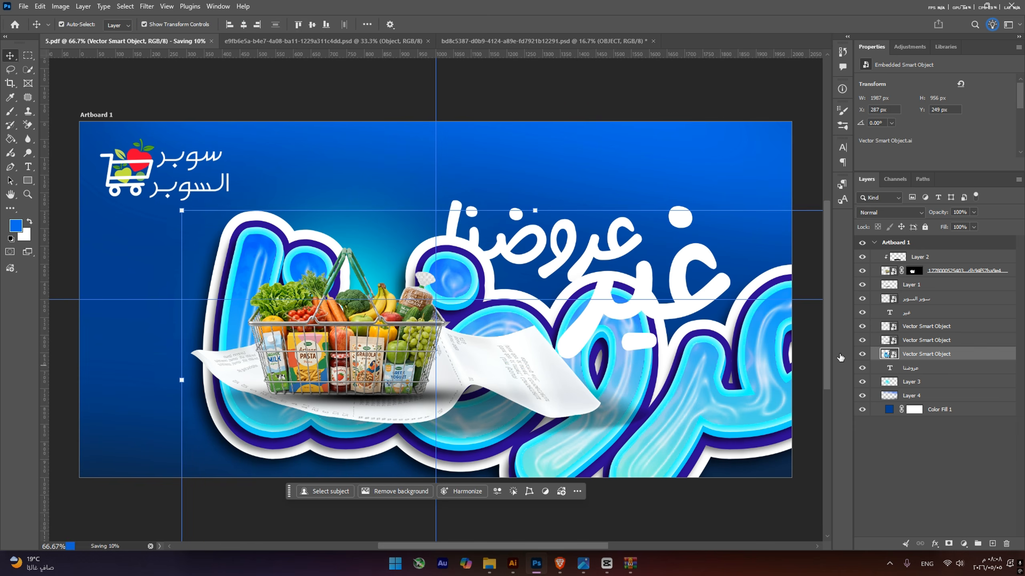
click(9, 56)
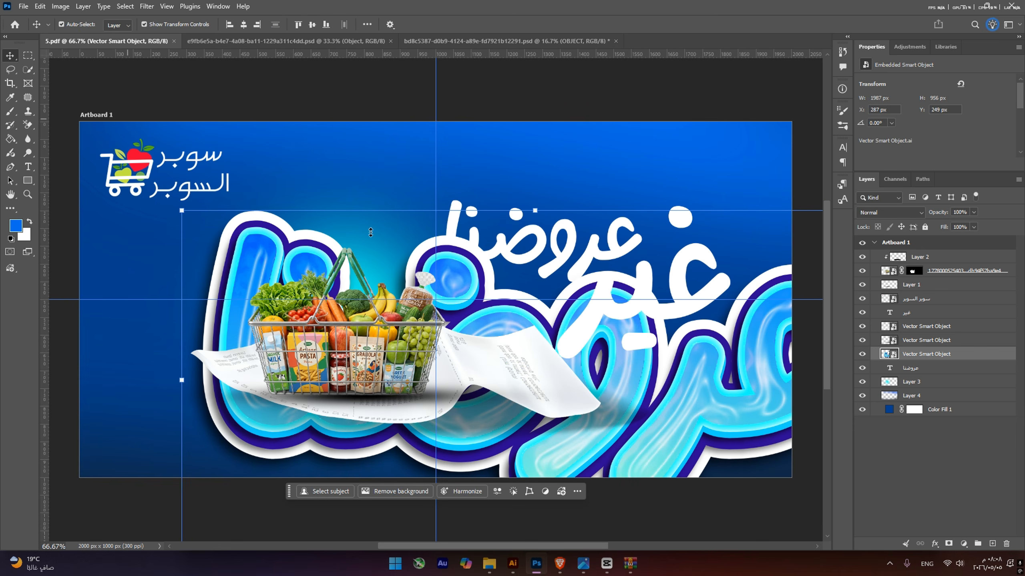
Scale the styled عروضنا down to 27.95% and move it up and left over the plain heading word.
drag(535, 208, 532, 326)
key(Return)
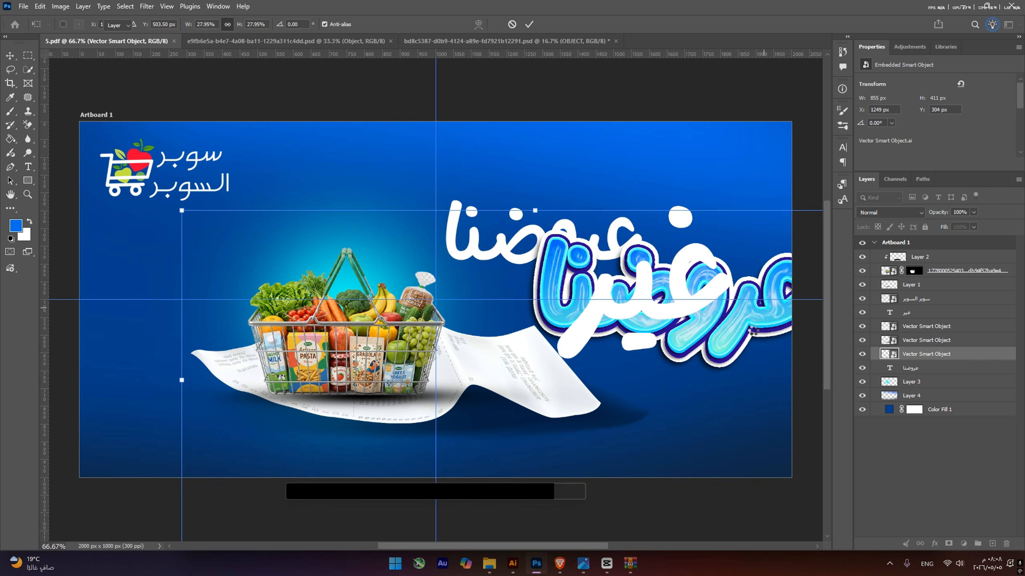
drag(752, 327, 613, 244)
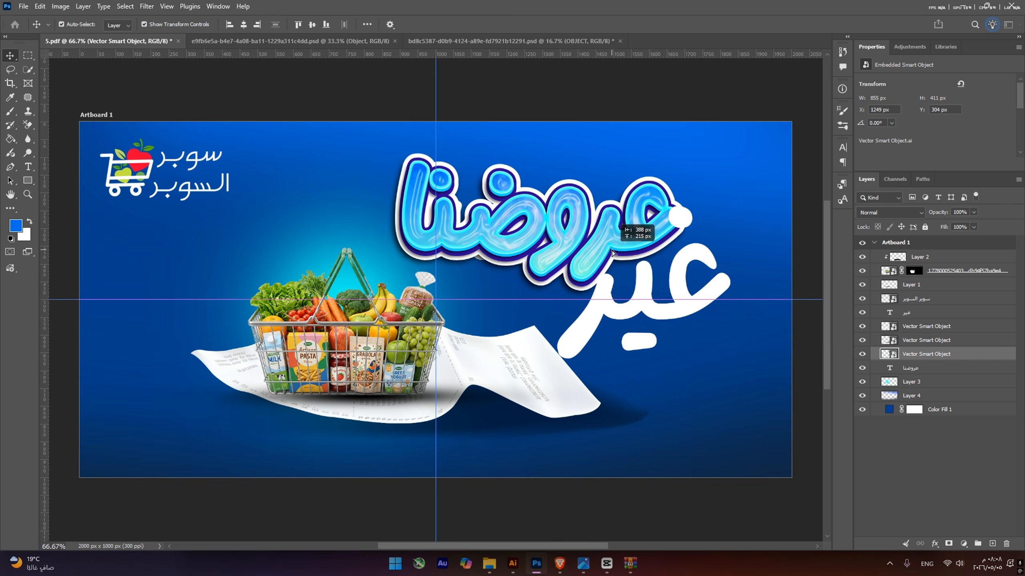
Hide the plain عروضنا text layer and rotate the styled عروضنا to -4.61°.
click(921, 368)
click(862, 368)
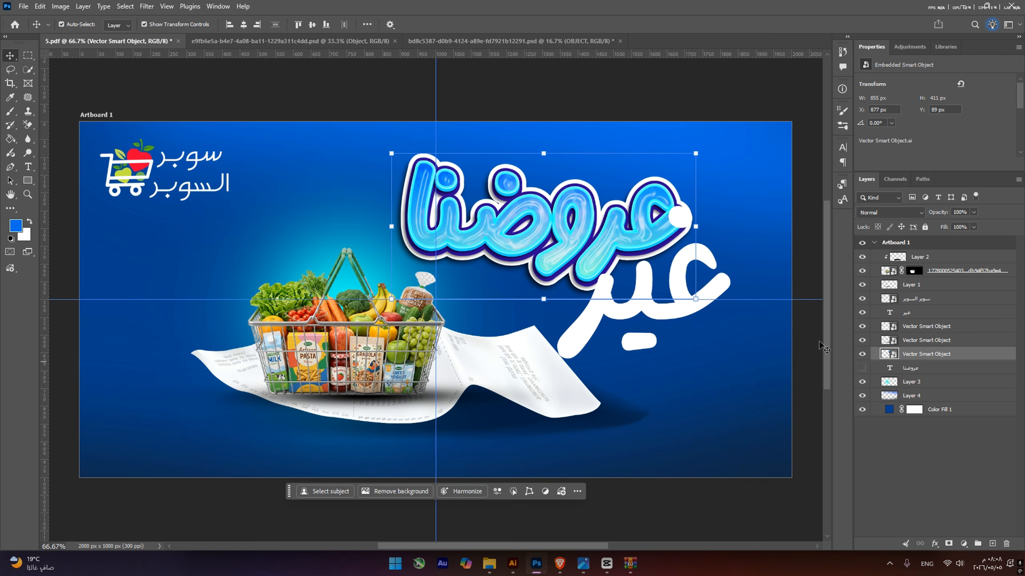
drag(701, 349, 710, 322)
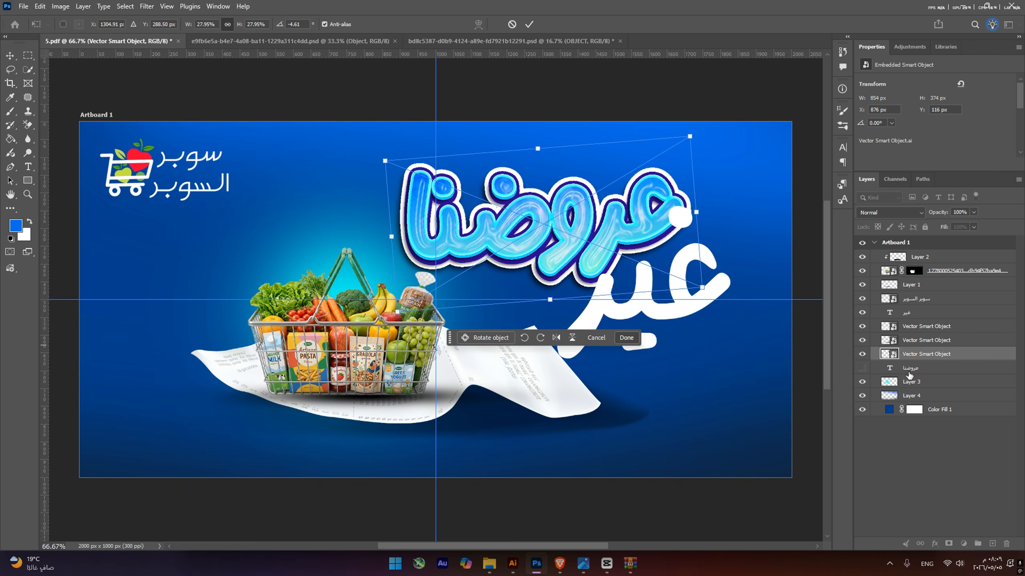
click(912, 397)
click(735, 523)
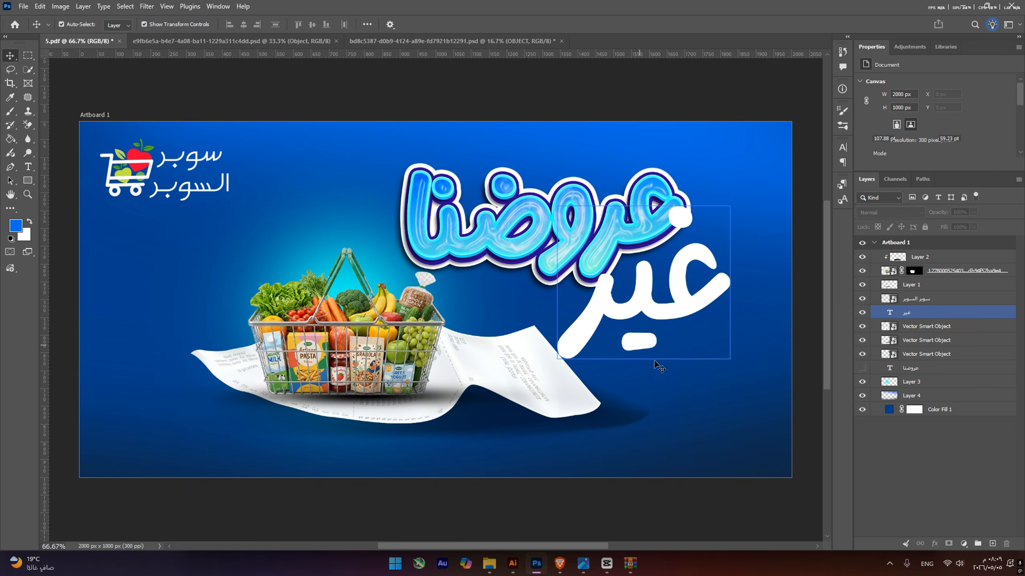
Shift the styled عروضنا slightly up and right, and move the plain غير lower beneath it.
drag(658, 365, 679, 381)
click(559, 265)
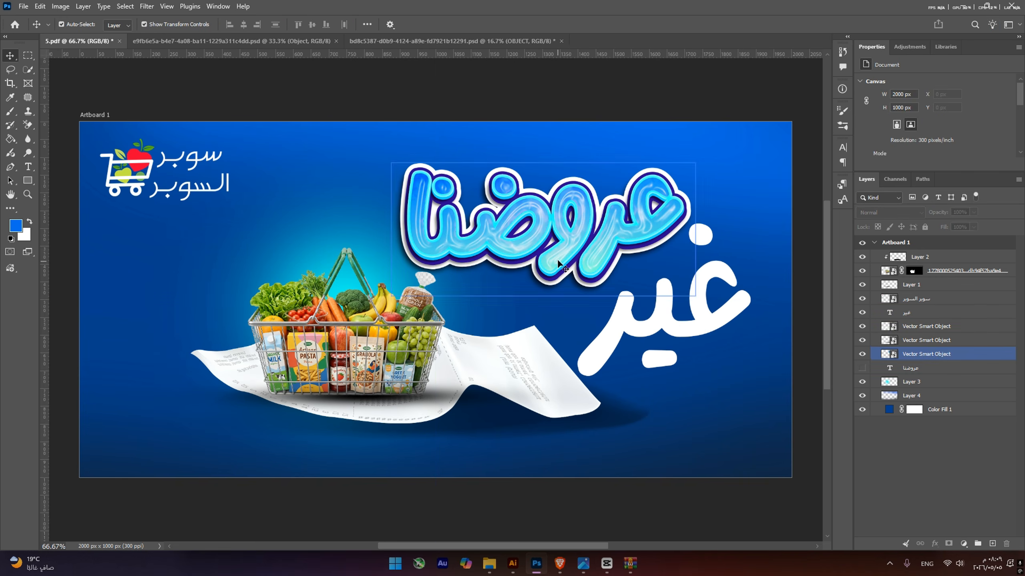
drag(558, 265, 569, 258)
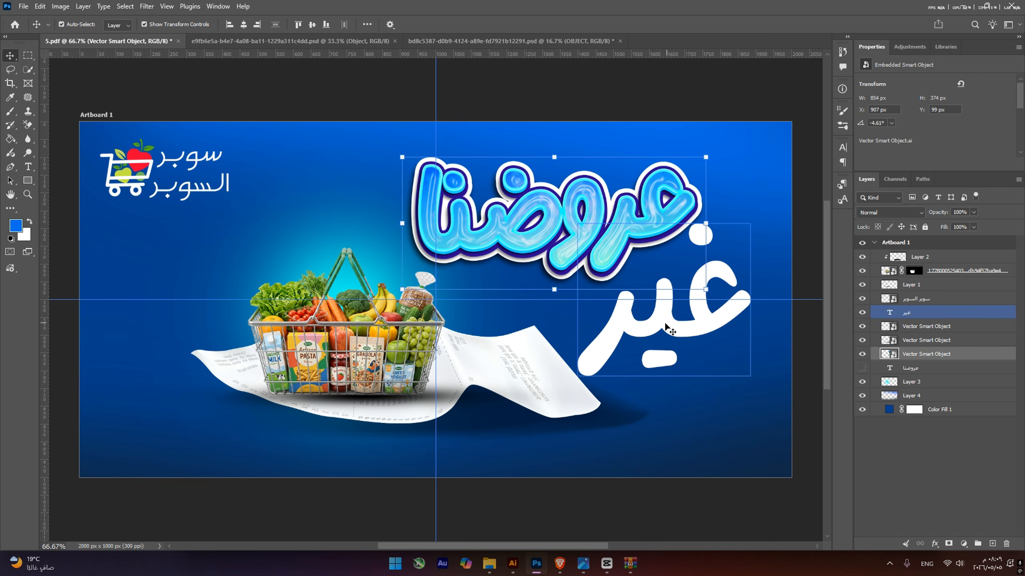
drag(666, 327, 644, 332)
Copy the text of غير, hide its plain layer, and paste the word into the Illustrator Holo.eps file.
double_click(644, 332)
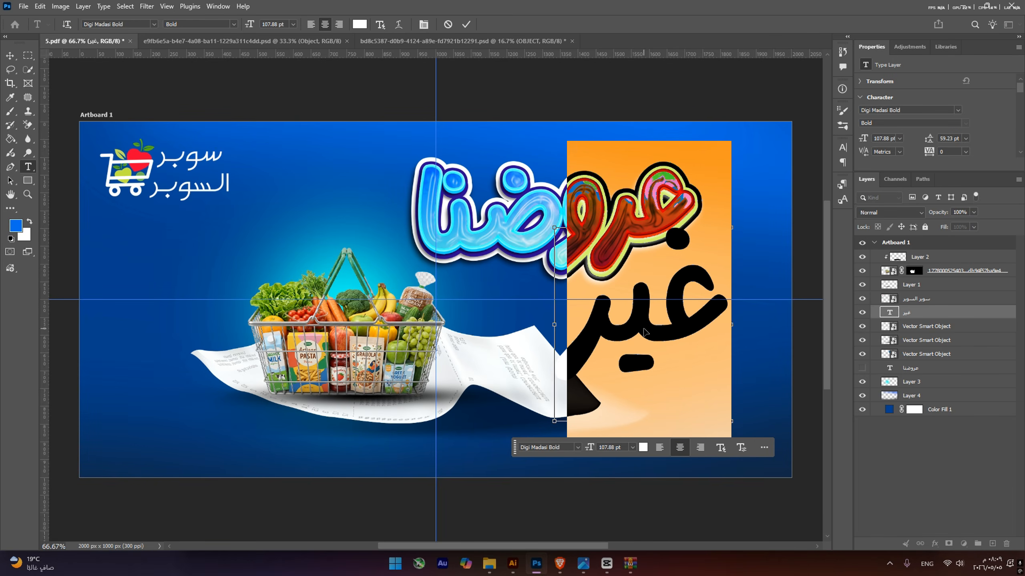
click(896, 314)
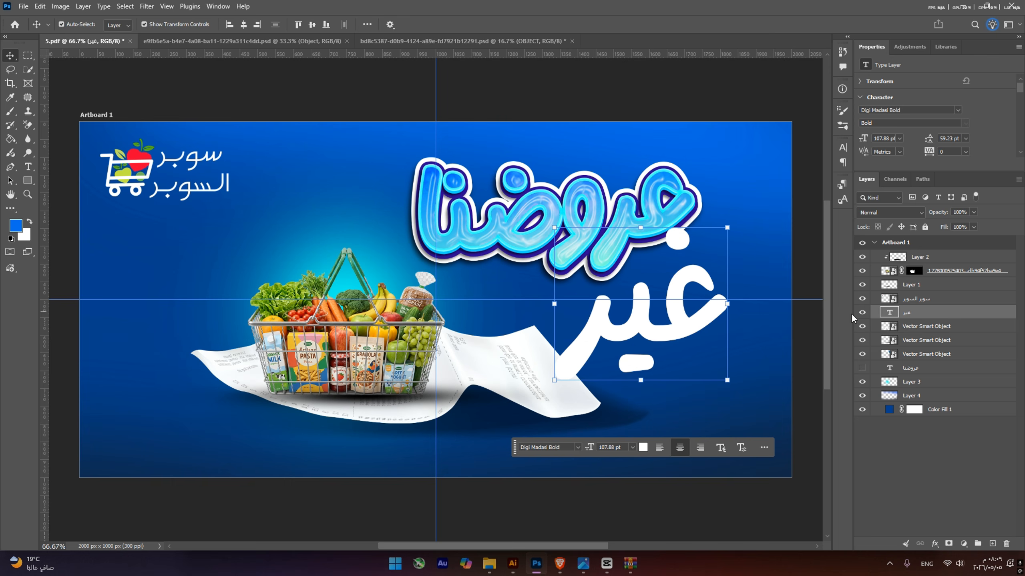
click(862, 313)
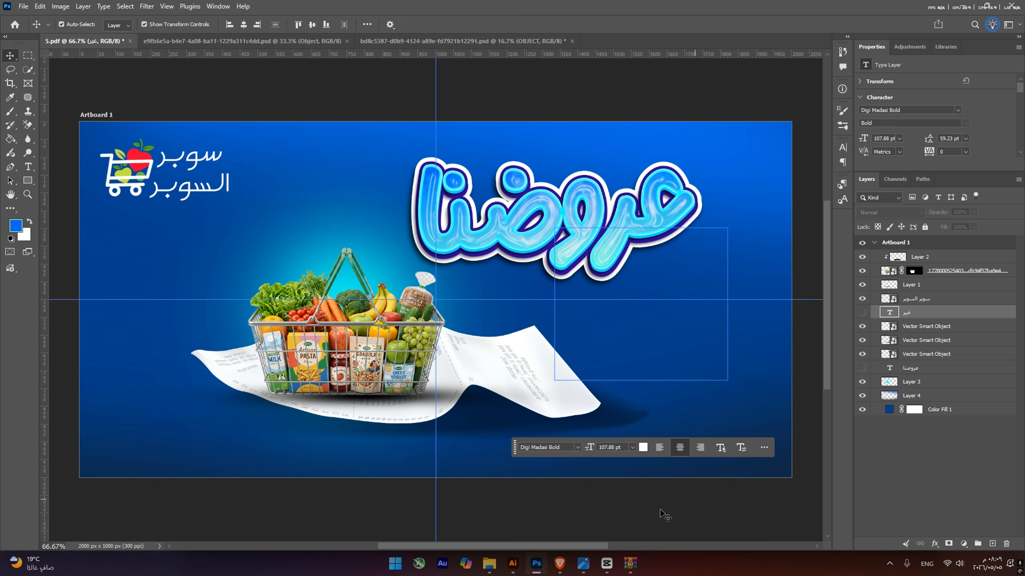
click(517, 564)
click(638, 292)
text(غير)
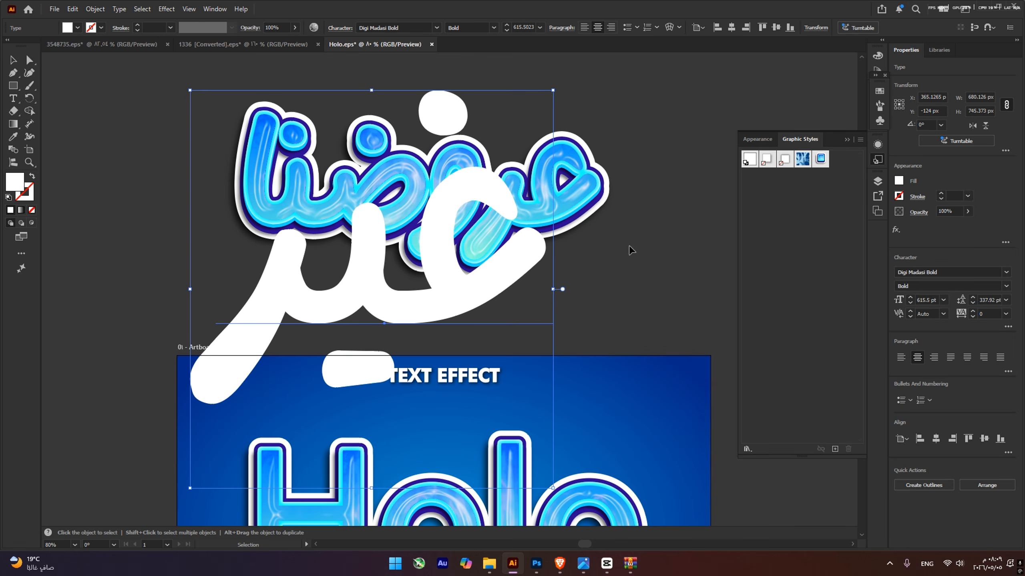
Apply the holographic graphic style to غير, place it beneath عروضنا in the Photoshop banner, and save.
drag(471, 305, 559, 360)
click(637, 485)
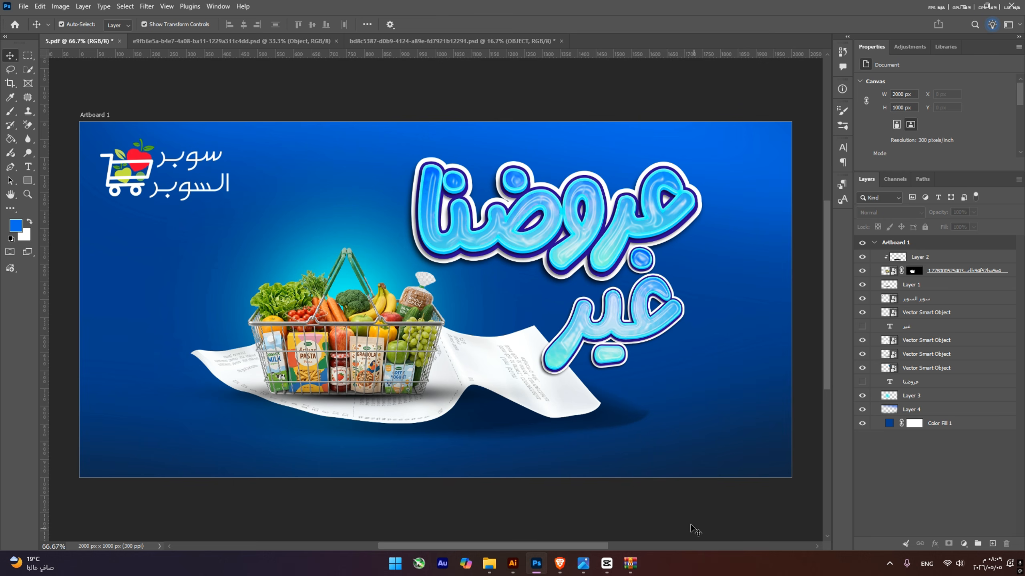
click(673, 475)
click(563, 449)
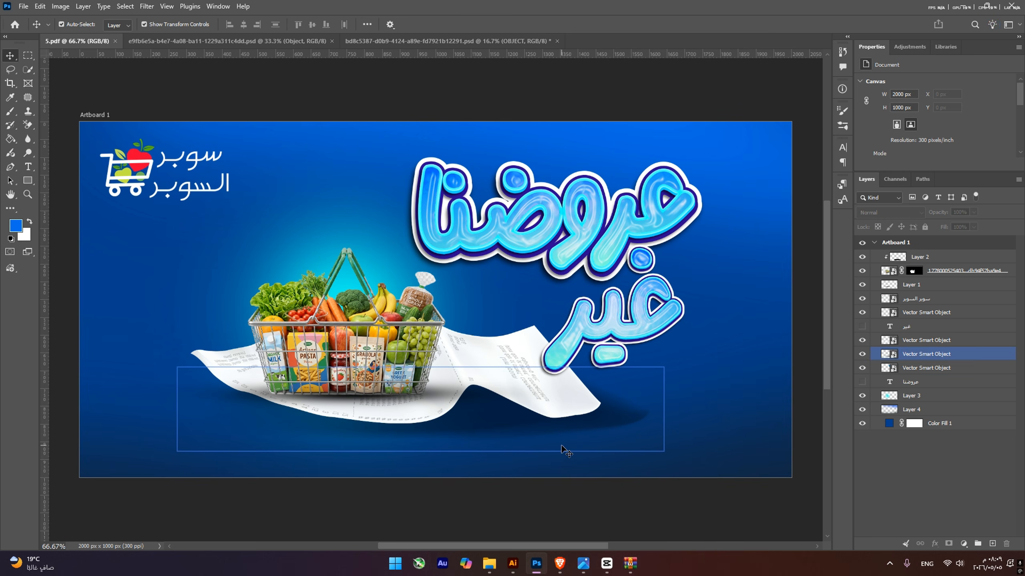
click(943, 469)
click(469, 480)
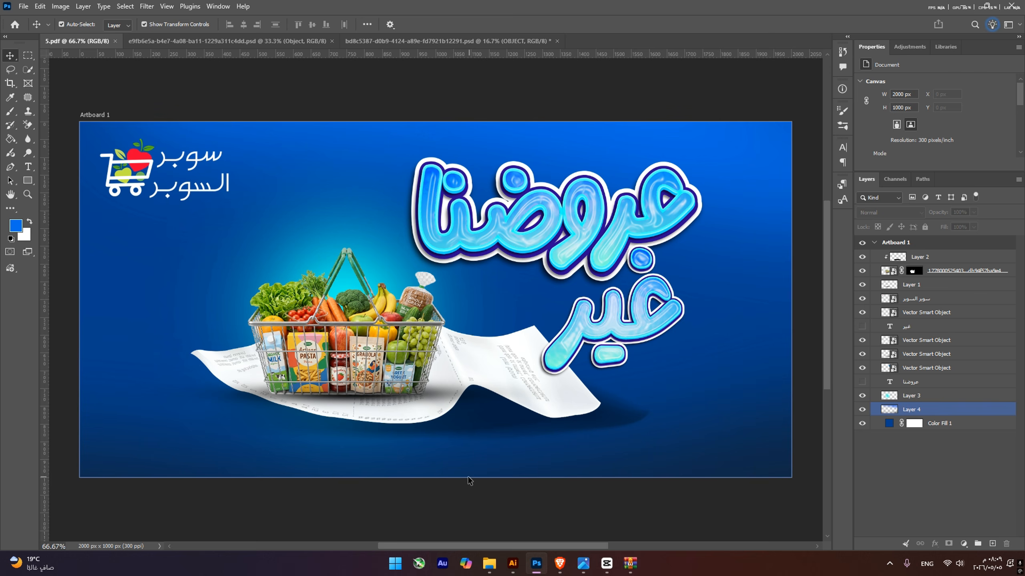
Start a new text object in the lower-left area of the banner, below the receipt's edge.
click(25, 170)
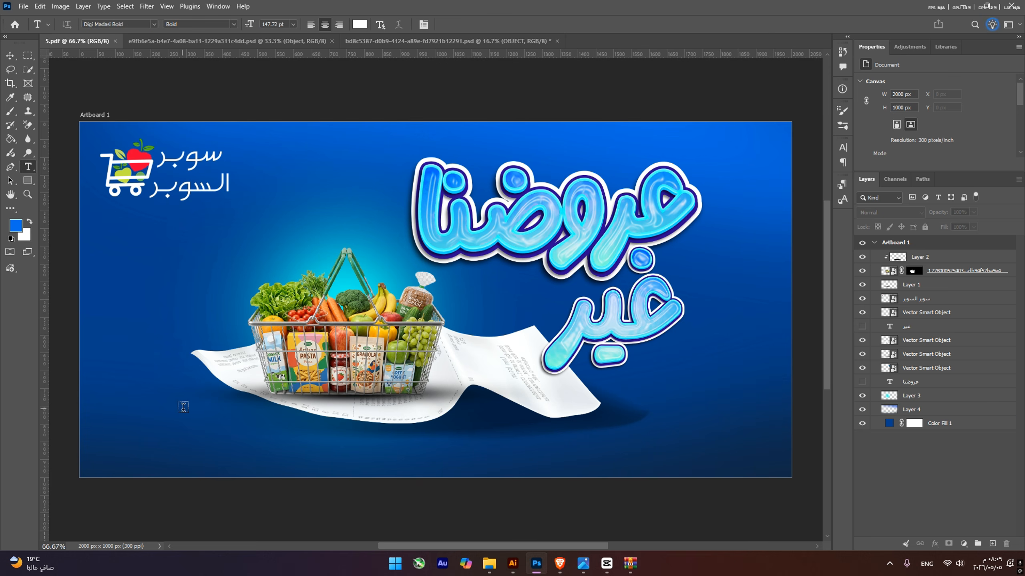
click(185, 417)
text(561)
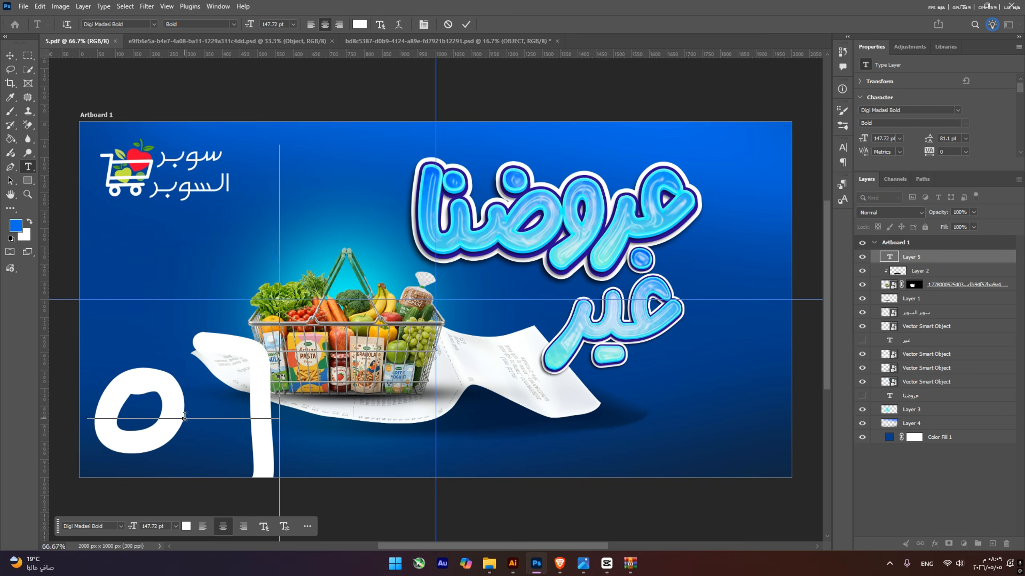
key(BackSpace)
key(BackSpace)
key(BackSpace)
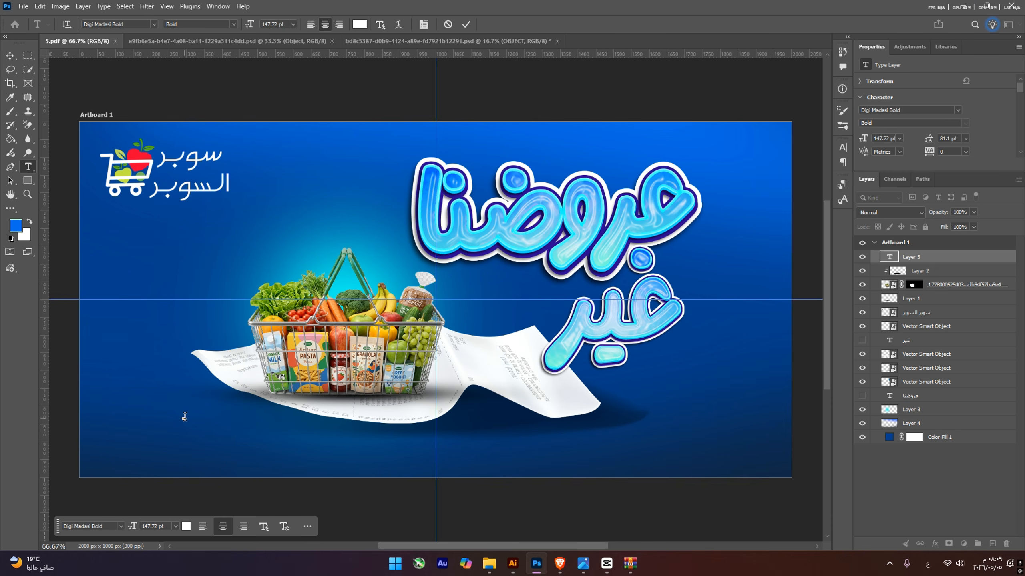
Enter the delivery line خدمة توصيل للامنازل in the new text object.
text(خدمة)
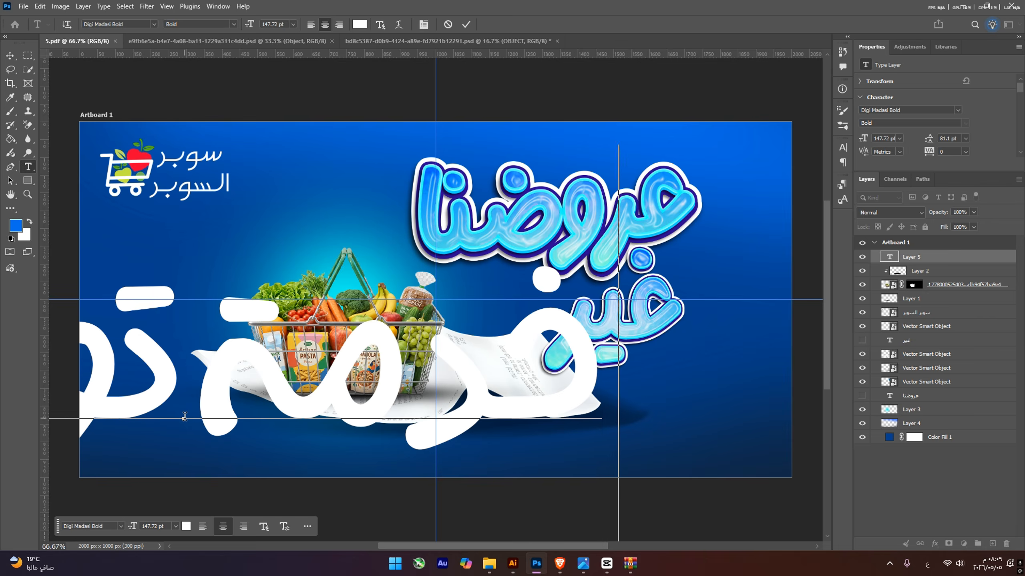
text( توصيل)
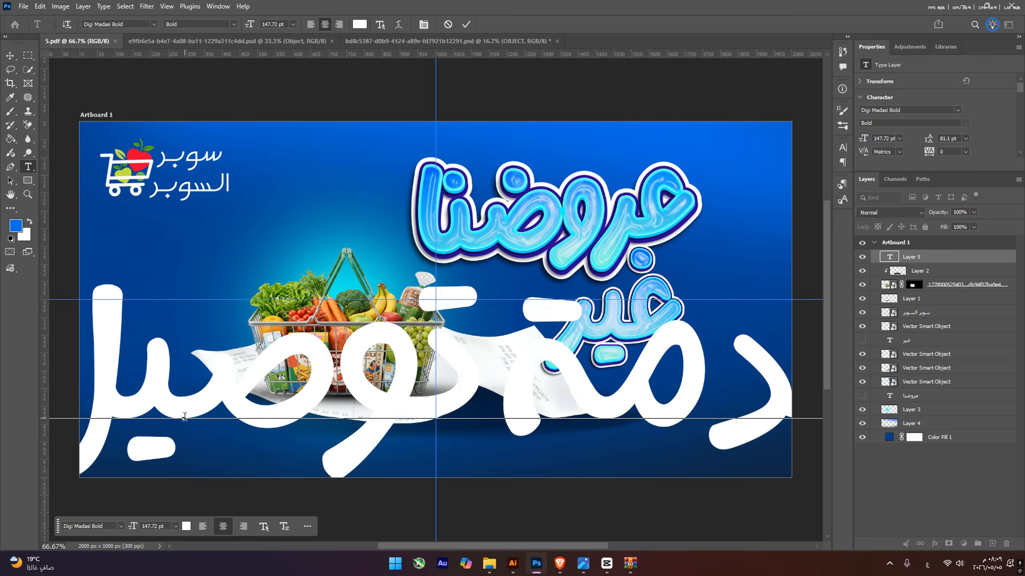
text(ية)
key(ctrl+Return)
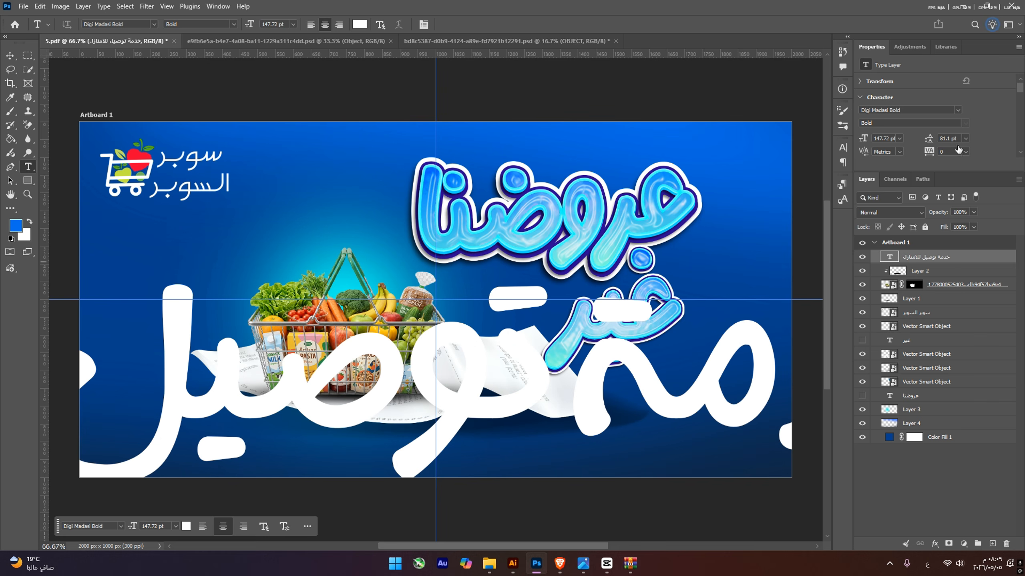
Set the delivery line to 30 pt and change its font to BerytusW23-Regular.
click(900, 138)
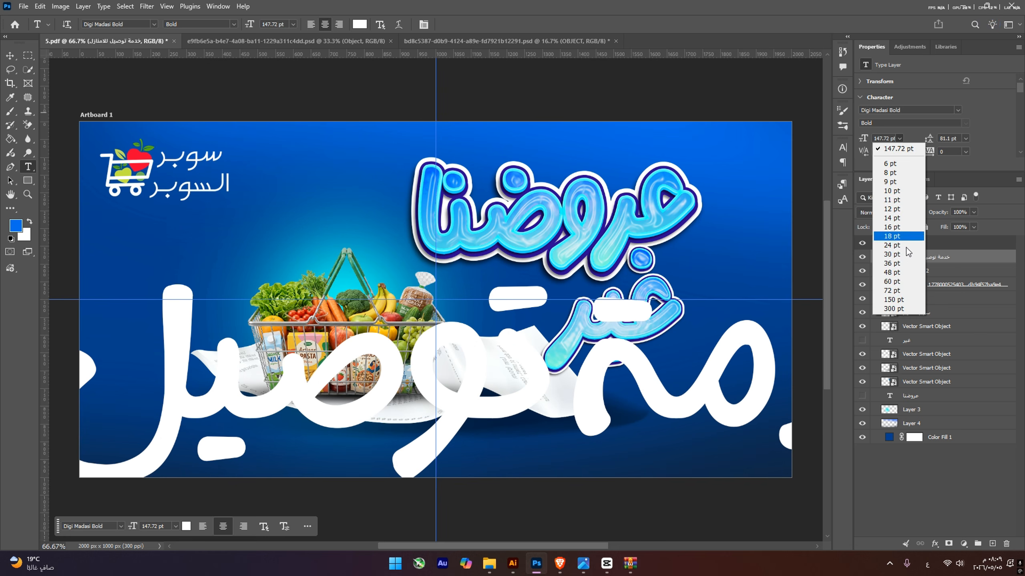
click(891, 254)
click(957, 109)
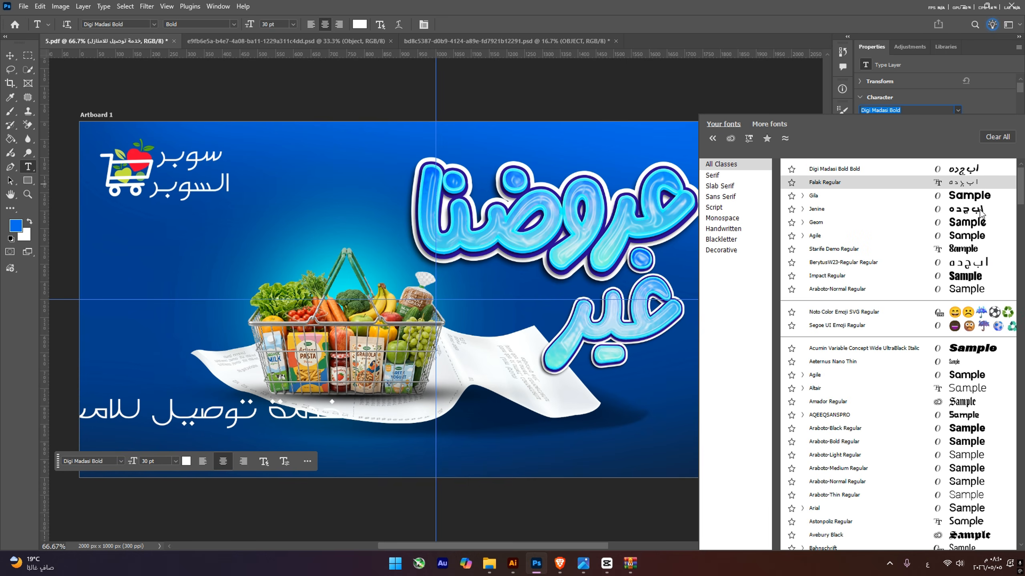
click(984, 262)
key(v)
Change the delivery line's font to DIN Next LT W23 Bold 2 and correct its wording to خدمة توصيل للمنزل.
click(957, 111)
drag(1020, 195, 1019, 440)
scroll(1017, 444, down, 2)
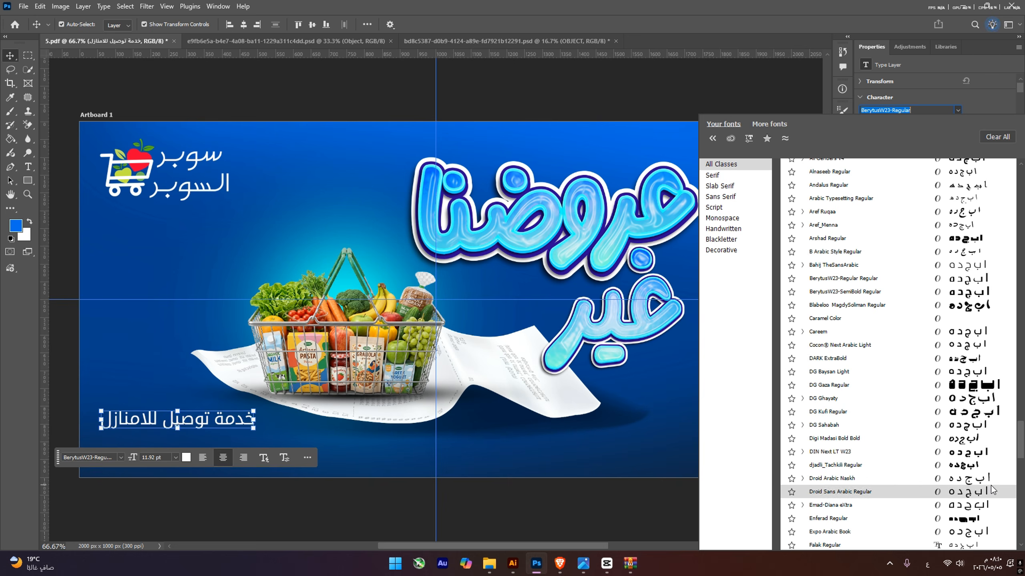
click(999, 457)
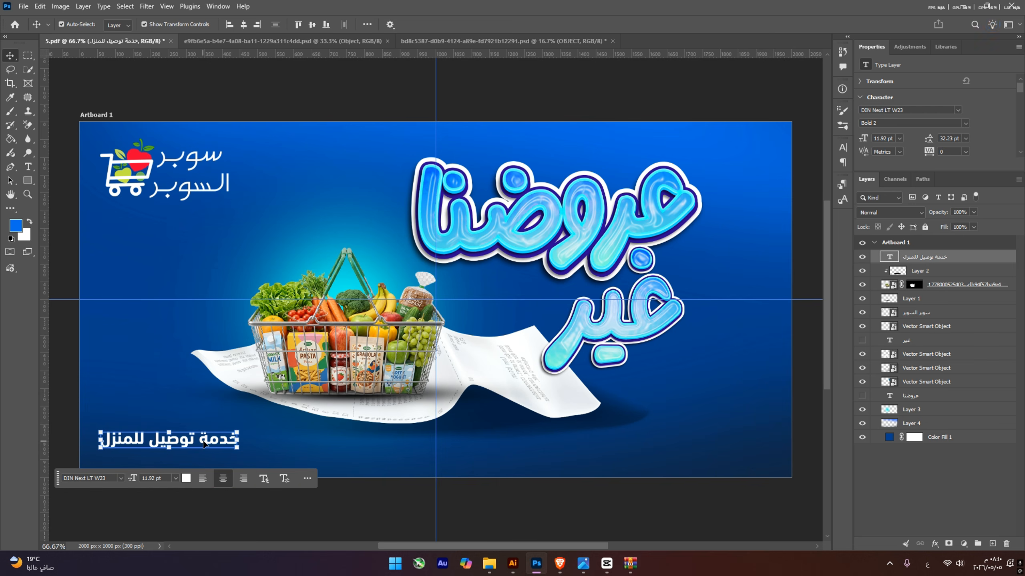
Duplicate the delivery line directly beneath itself and replace the copy's text with the delivery phone number.
drag(204, 443, 205, 463)
double_click(207, 459)
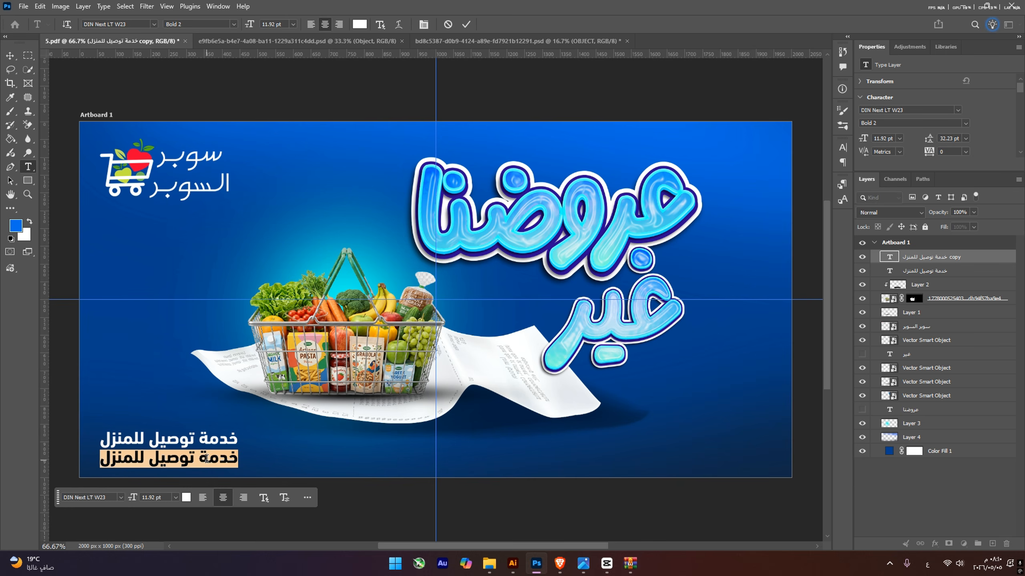
text(7785)
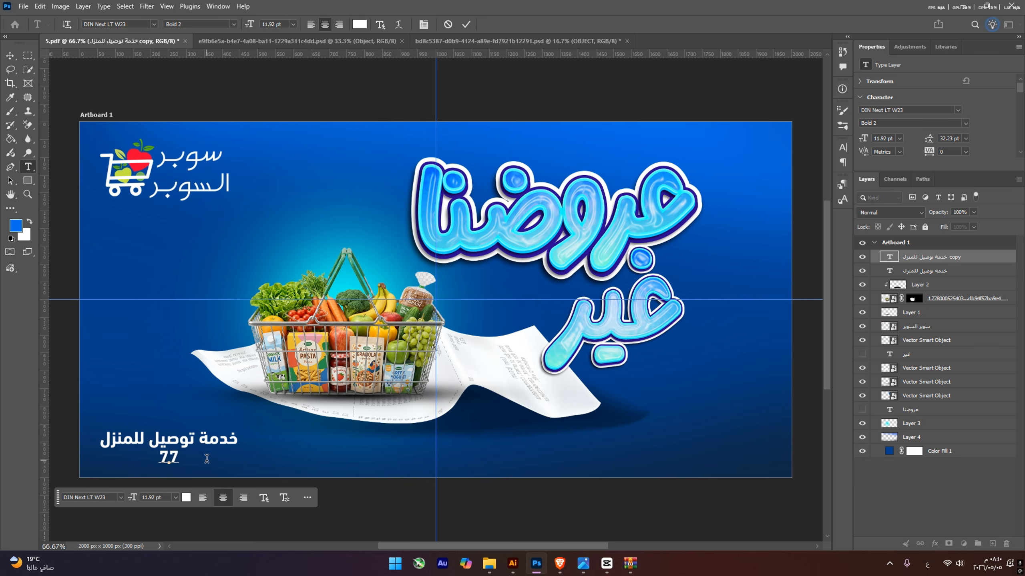
click(9, 55)
Enlarge the phone number to 27.43 pt and move the delivery line up above it.
drag(168, 452, 170, 419)
click(245, 526)
click(244, 527)
drag(221, 441, 221, 415)
Set the two middle digits of the phone number to 46 pt and move the number down slightly.
double_click(167, 447)
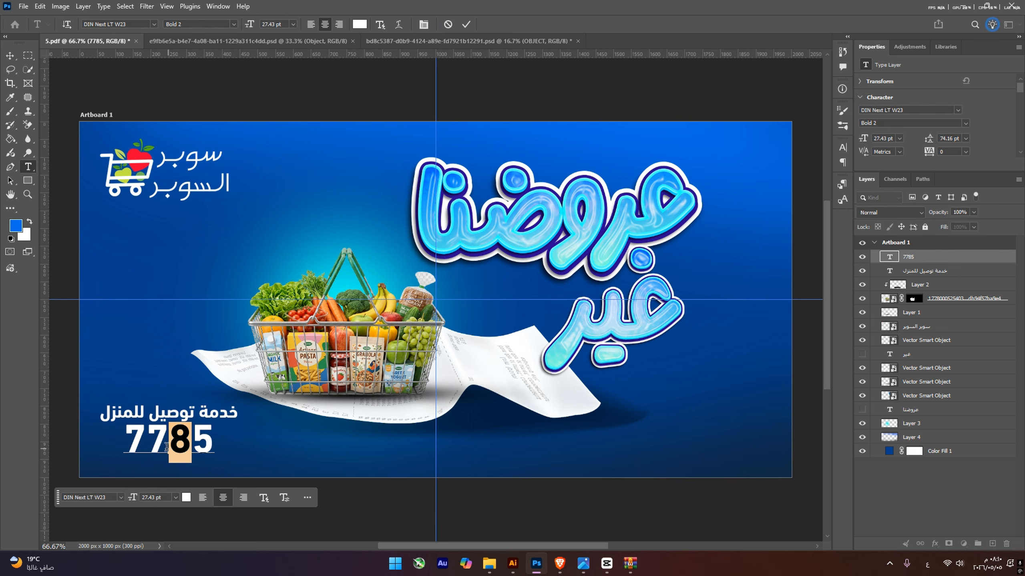
drag(866, 141, 874, 141)
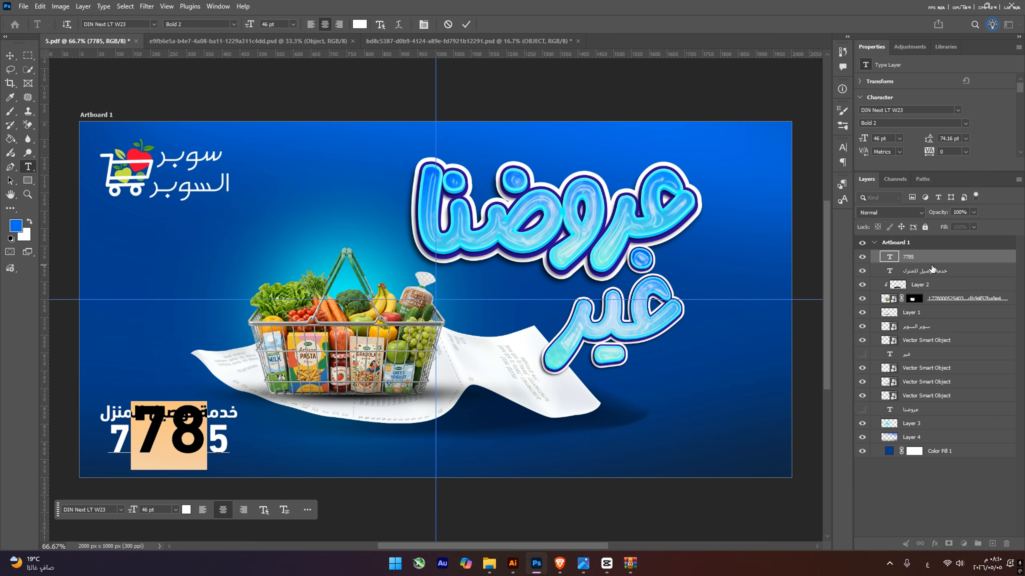
key(ctrl+Return)
key(v)
drag(187, 436, 188, 452)
Insert a 4 before the last digit of the phone number and set the whole number to 30 pt.
double_click(201, 460)
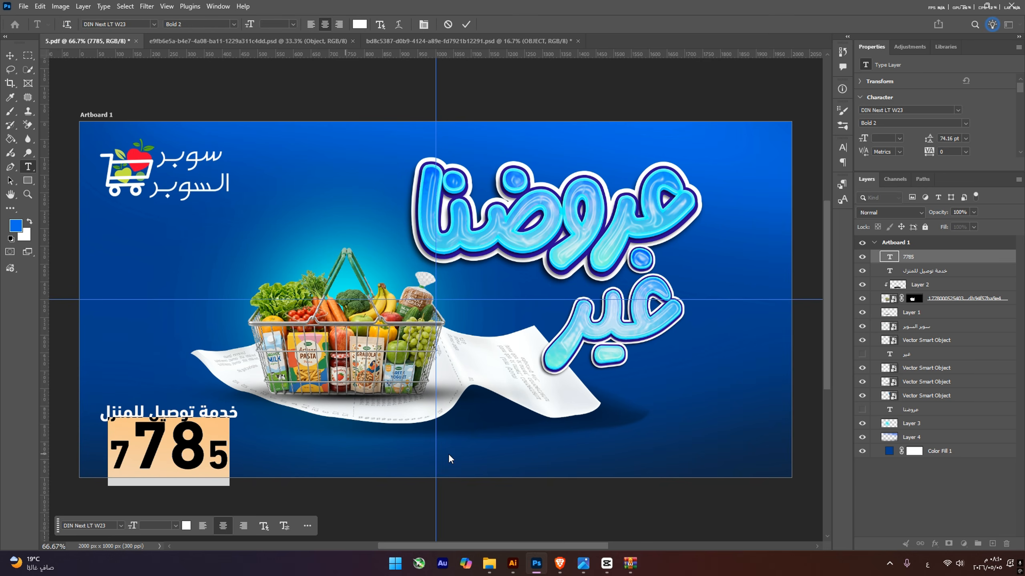
click(196, 455)
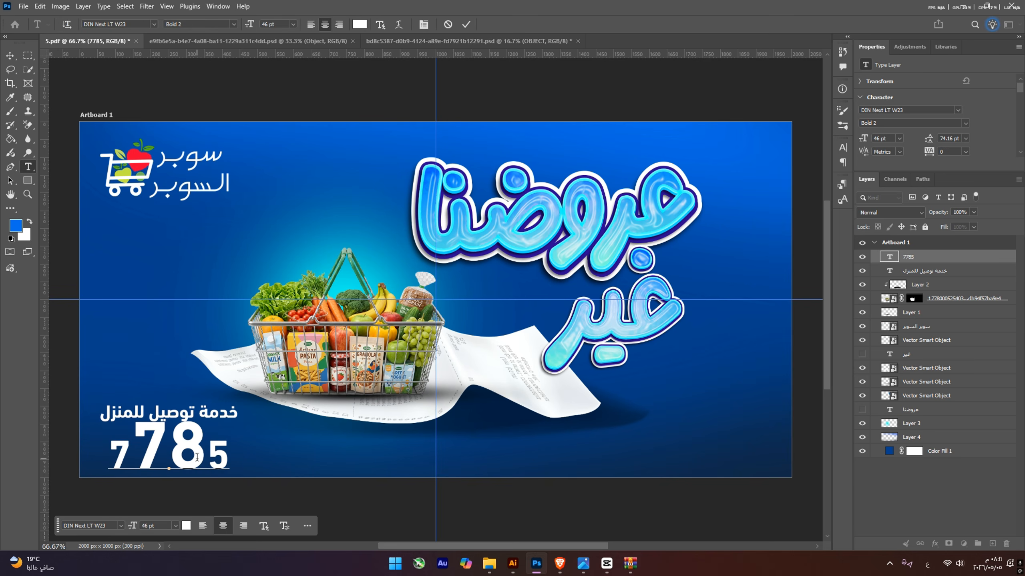
text(4)
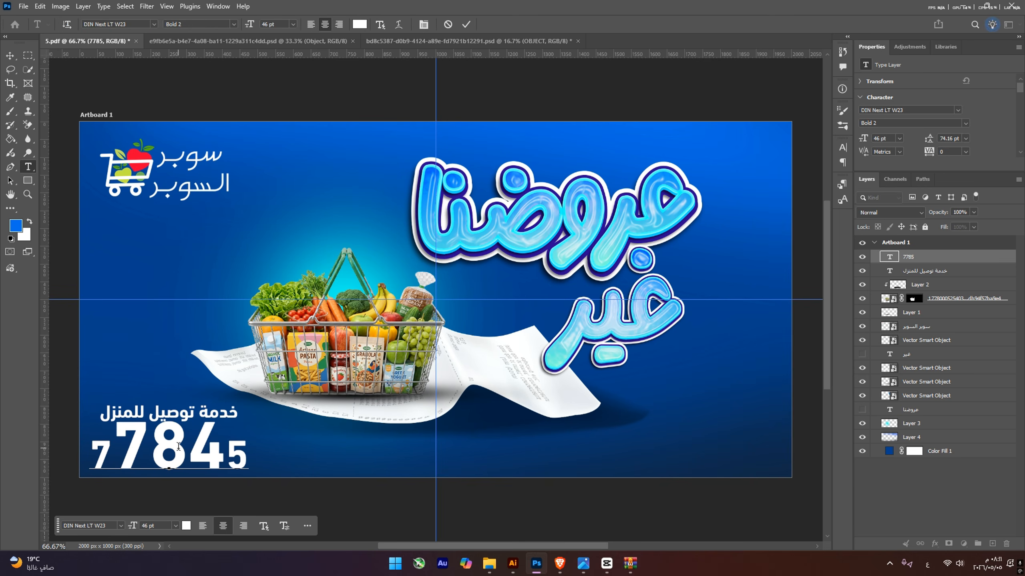
click(151, 461)
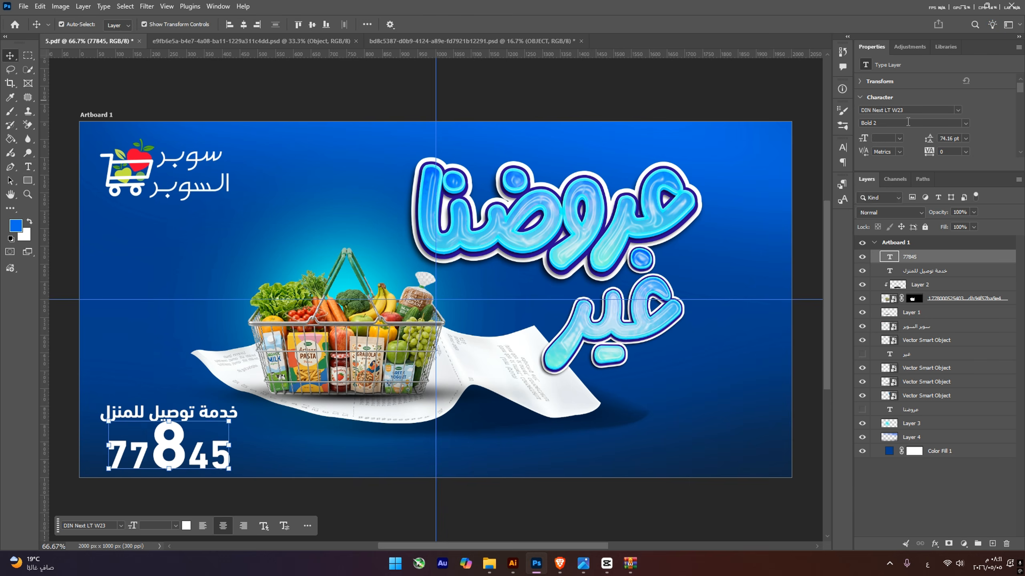
click(900, 139)
click(888, 258)
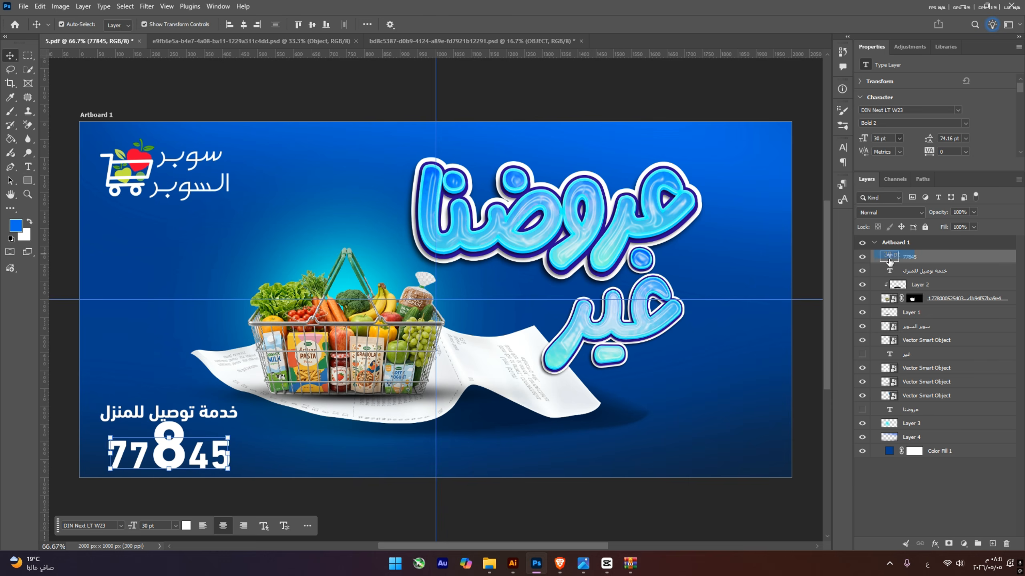
Set the phone number's middle digit to 52 pt and recolour it with the cyan sampled from the styled heading.
double_click(169, 452)
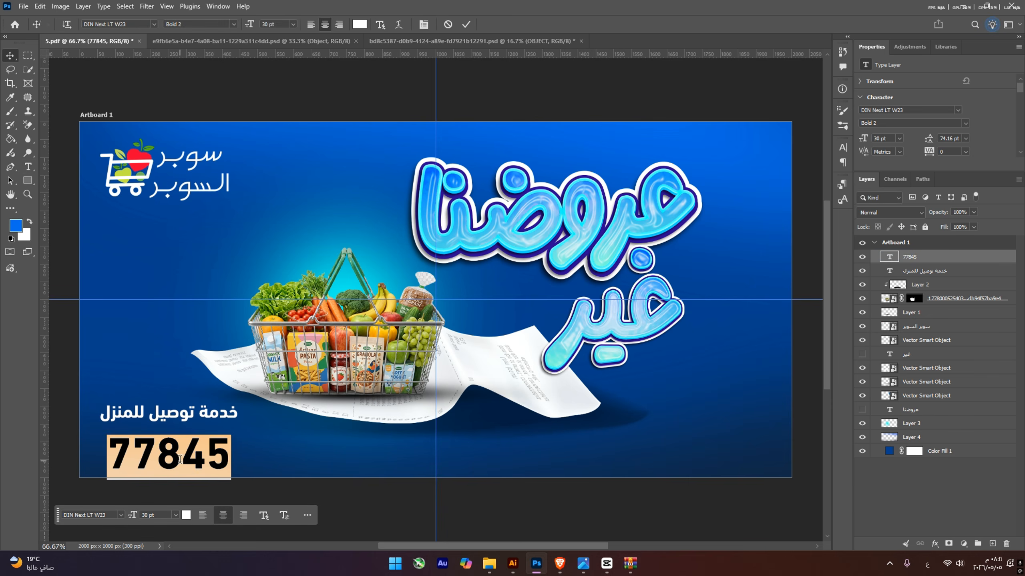
drag(181, 451, 159, 451)
drag(863, 138, 874, 140)
click(953, 147)
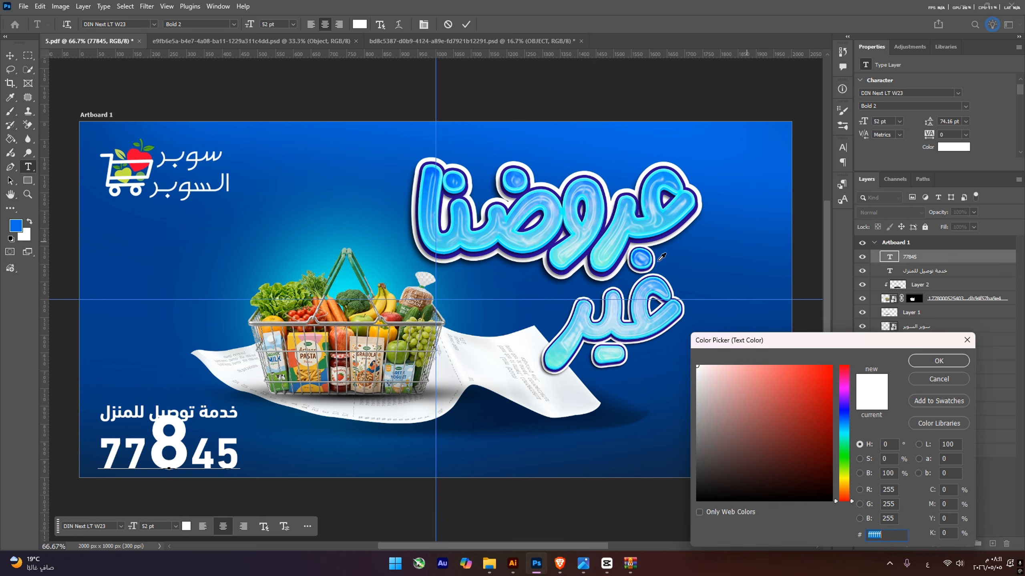
drag(496, 221, 508, 244)
key(Return)
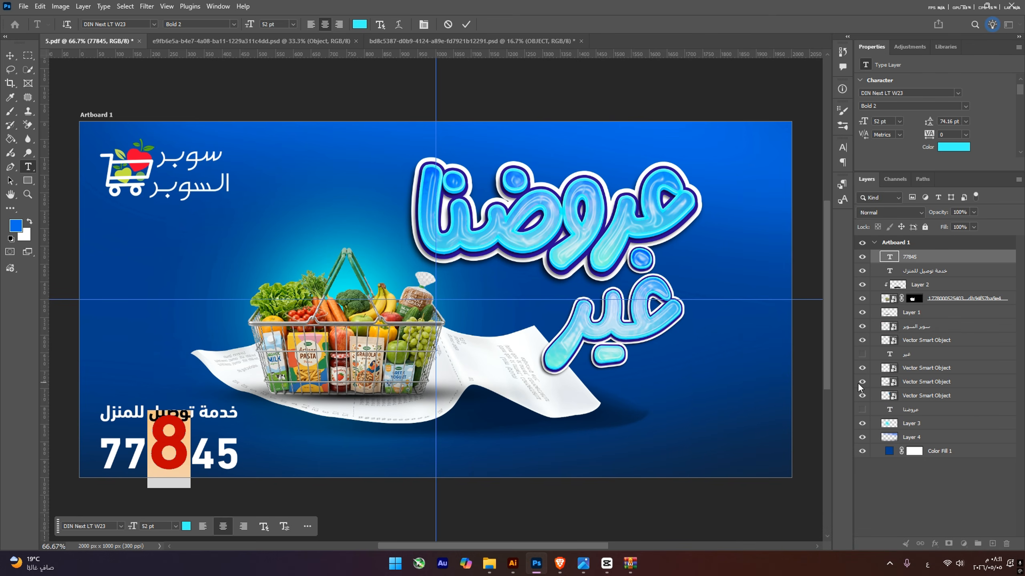
click(938, 259)
key(v)
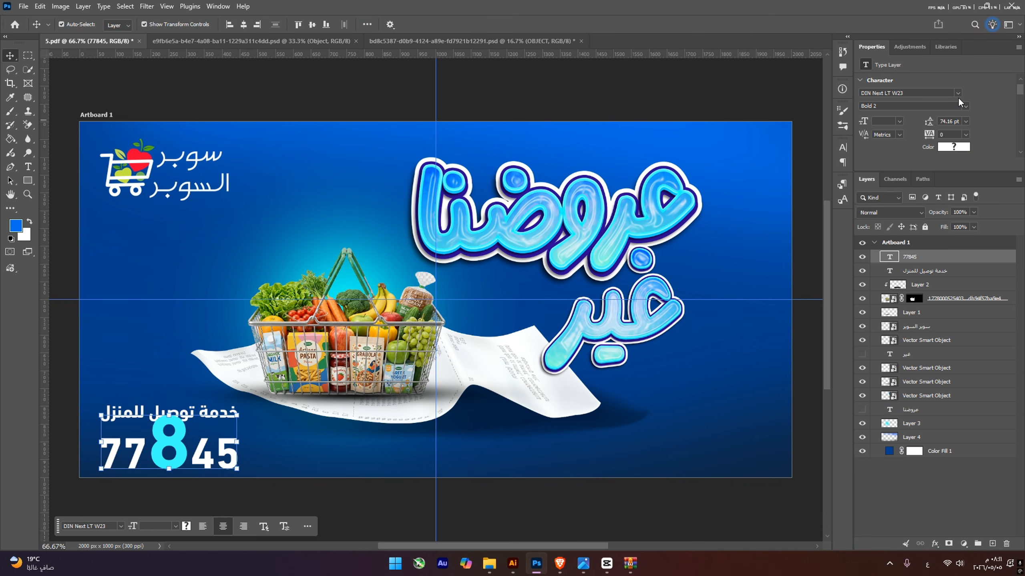
Change the phone number's font to a light, slanted sans-serif typeface with rounded digits.
click(957, 94)
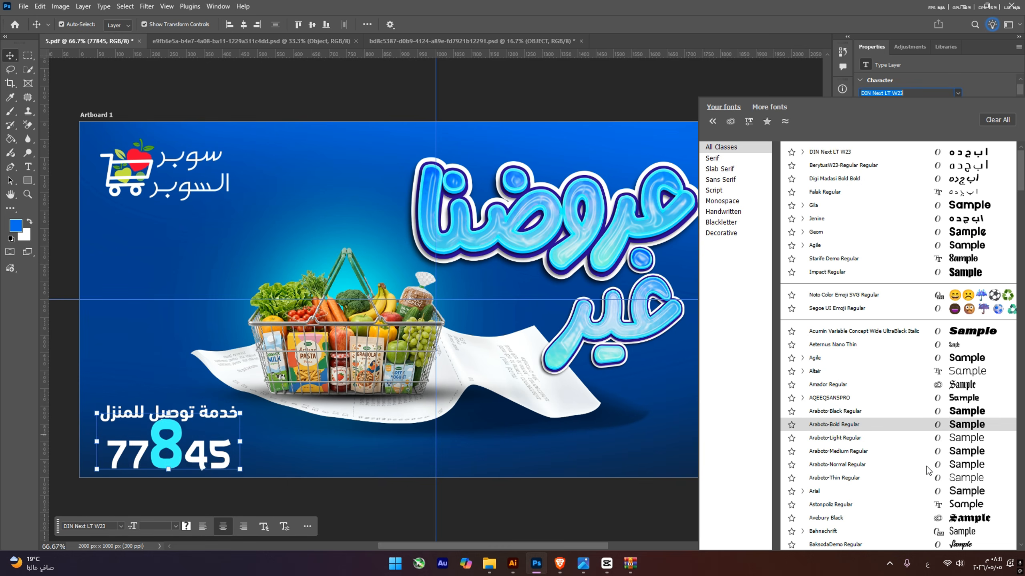
scroll(928, 473, down, 2)
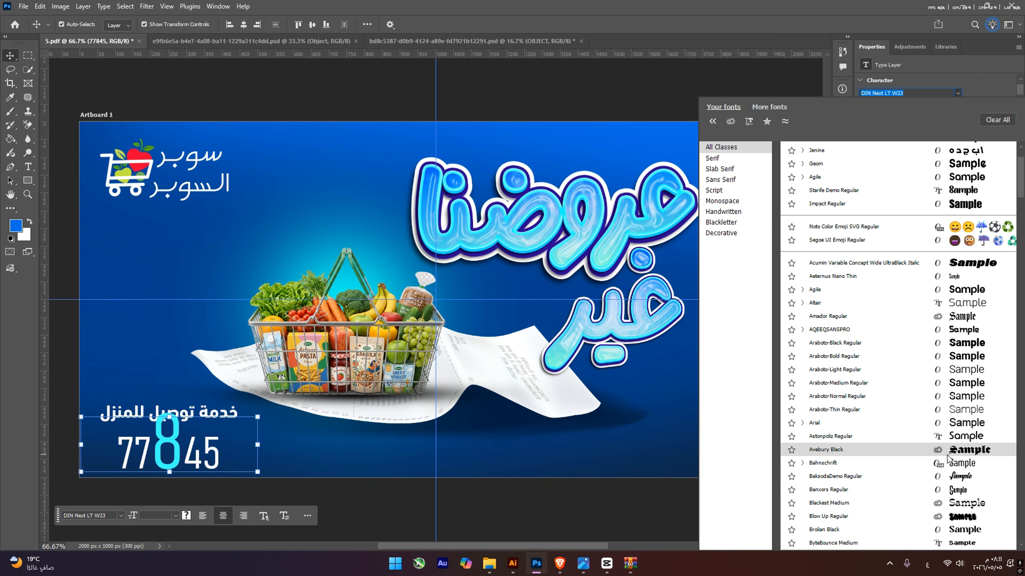
scroll(947, 459, down, 3)
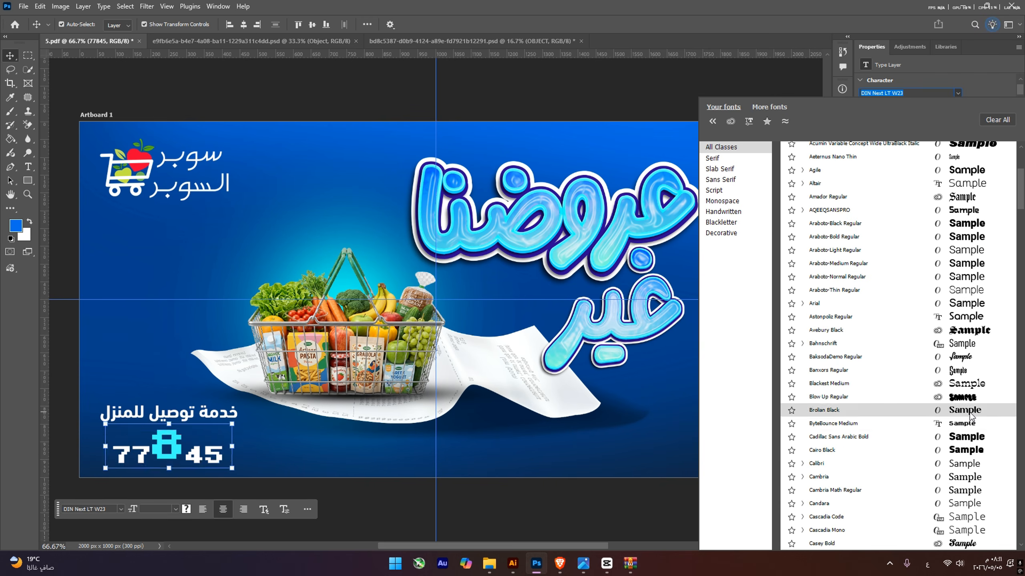
click(494, 510)
click(373, 480)
Move the delivery line slightly up, and scale it together with the phone number to about 80%, keeping their left edge in place.
drag(222, 404, 223, 399)
click(357, 509)
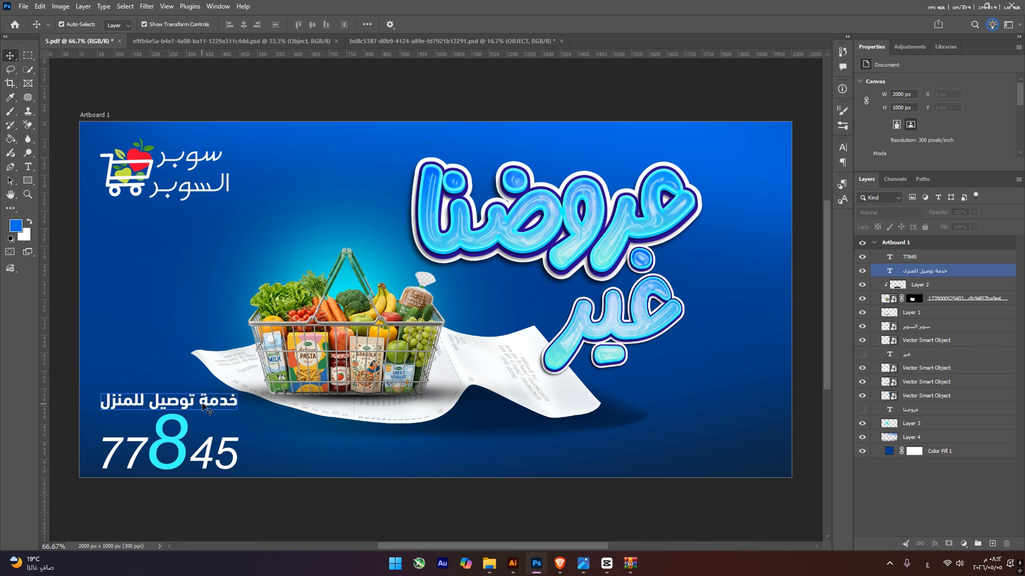
click(204, 405)
shift+click(230, 462)
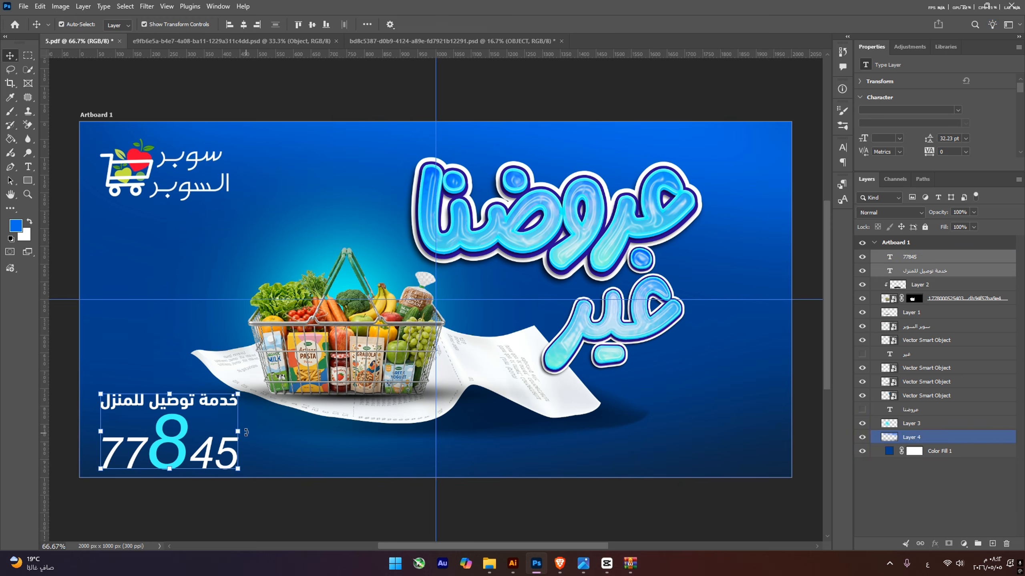
drag(238, 432, 198, 436)
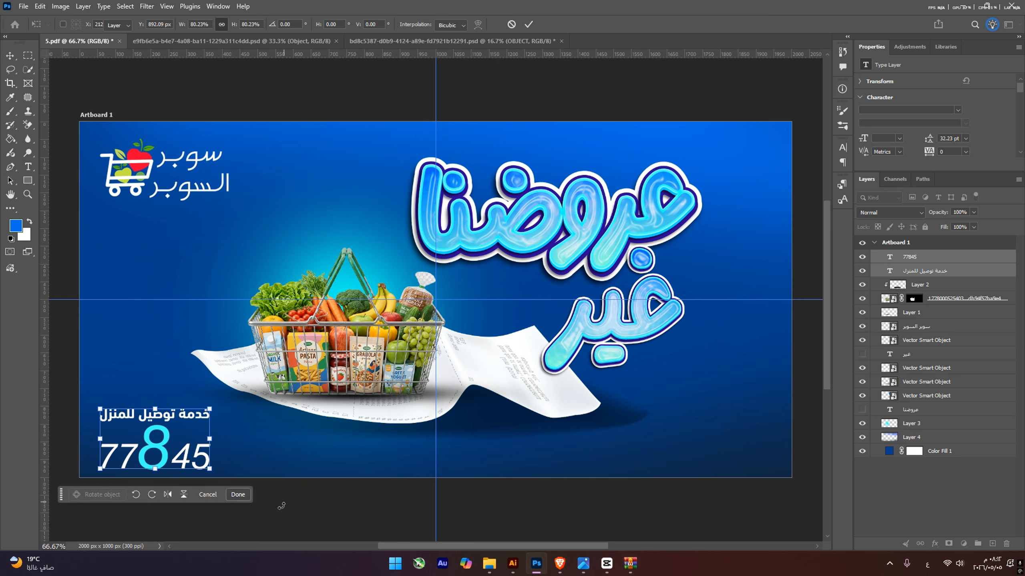
click(281, 505)
Select the receipt's shadow layer, switch to the Brave browser and search Magnific's free vectors for "lighit".
click(353, 383)
click(420, 444)
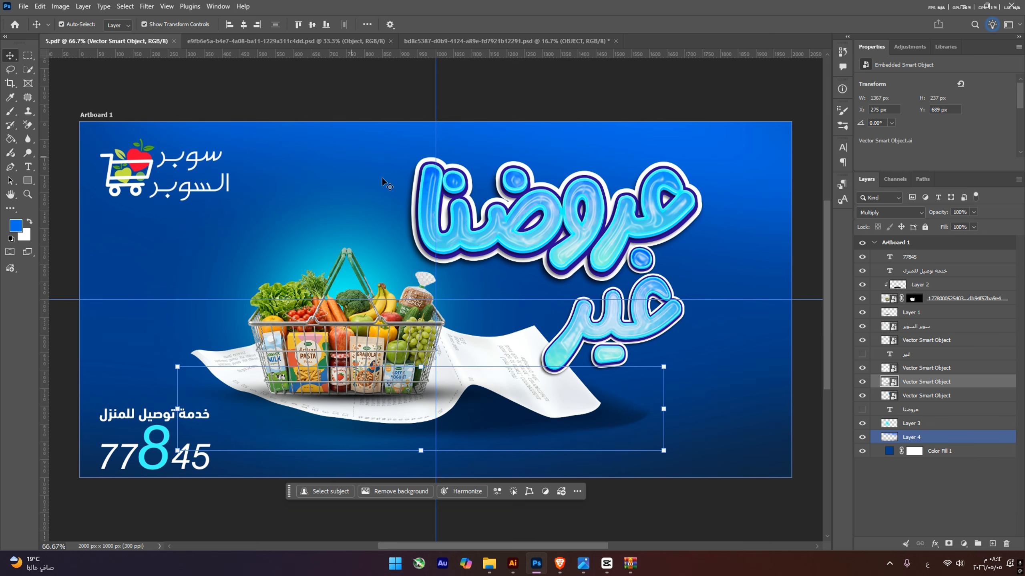
click(560, 564)
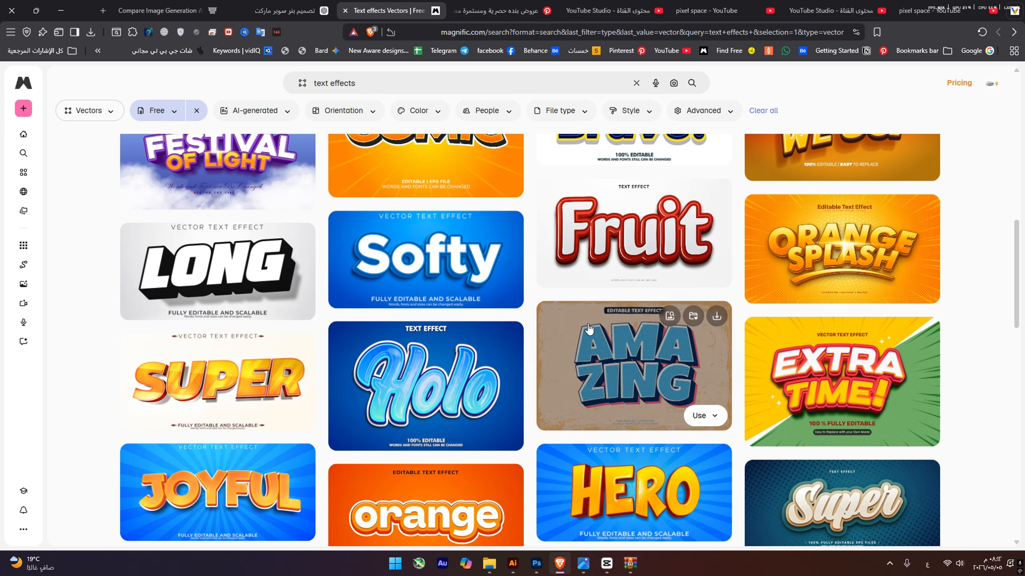
scroll(541, 459, down, 4)
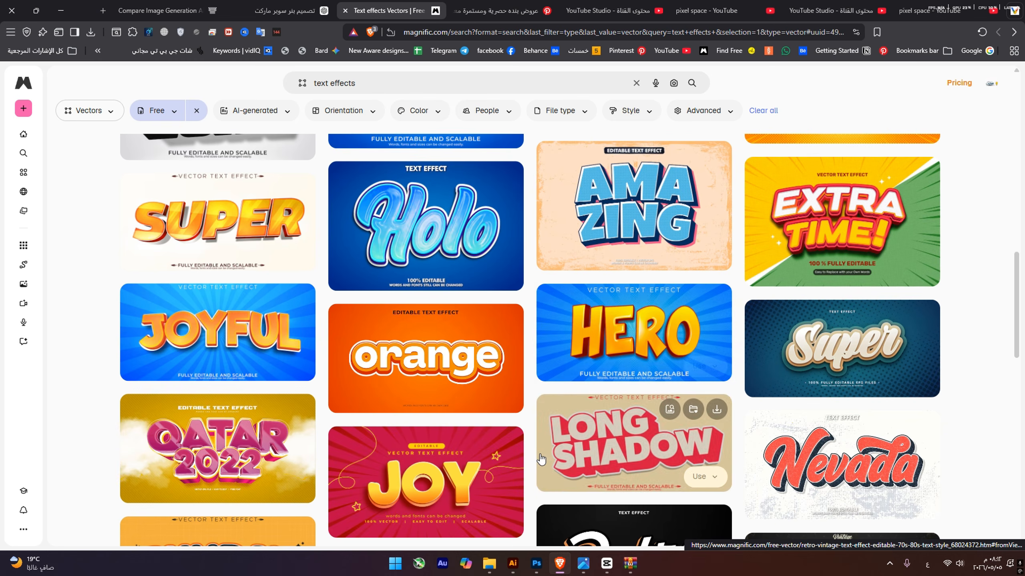
scroll(559, 408, up, 3)
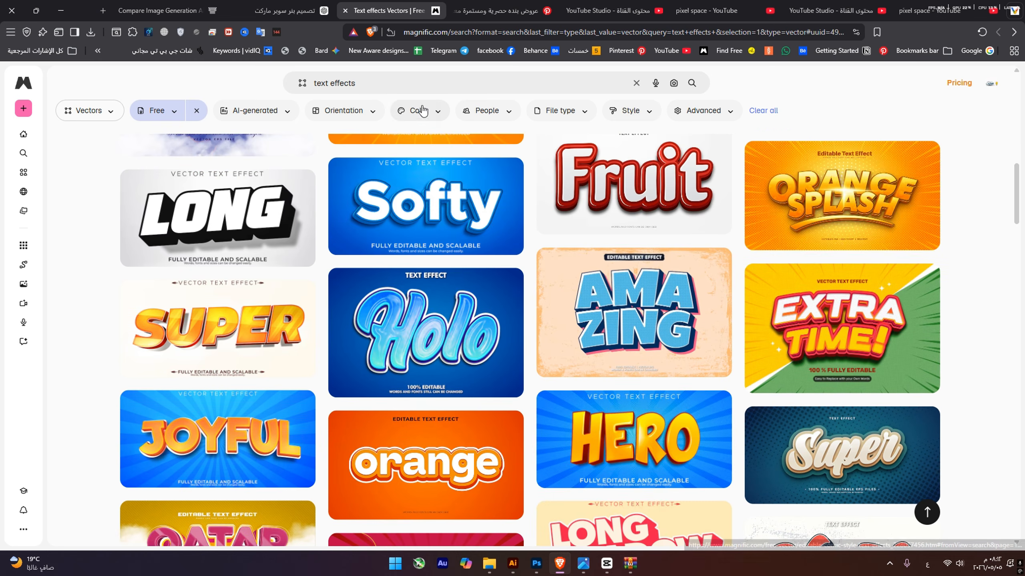
click(397, 84)
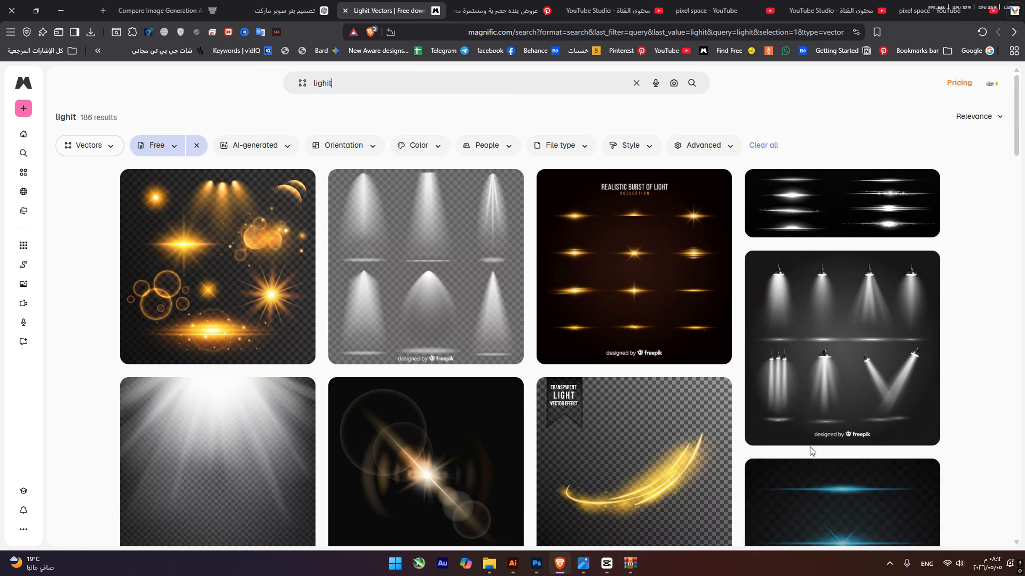
Browse the light results and download the free blue spotlight background with a glowing beam and floating particles.
scroll(444, 383, down, 10)
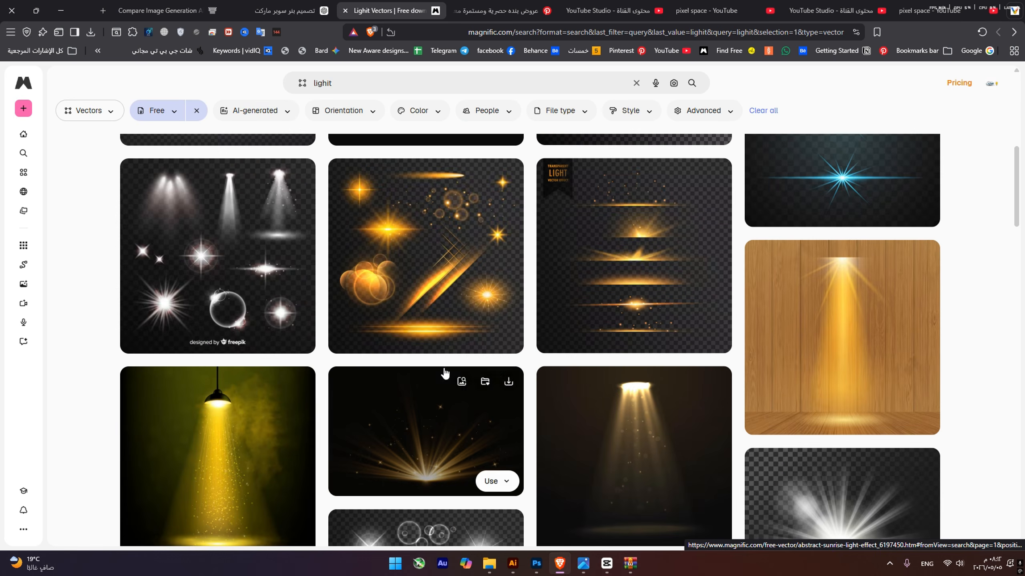
scroll(451, 388, down, 8)
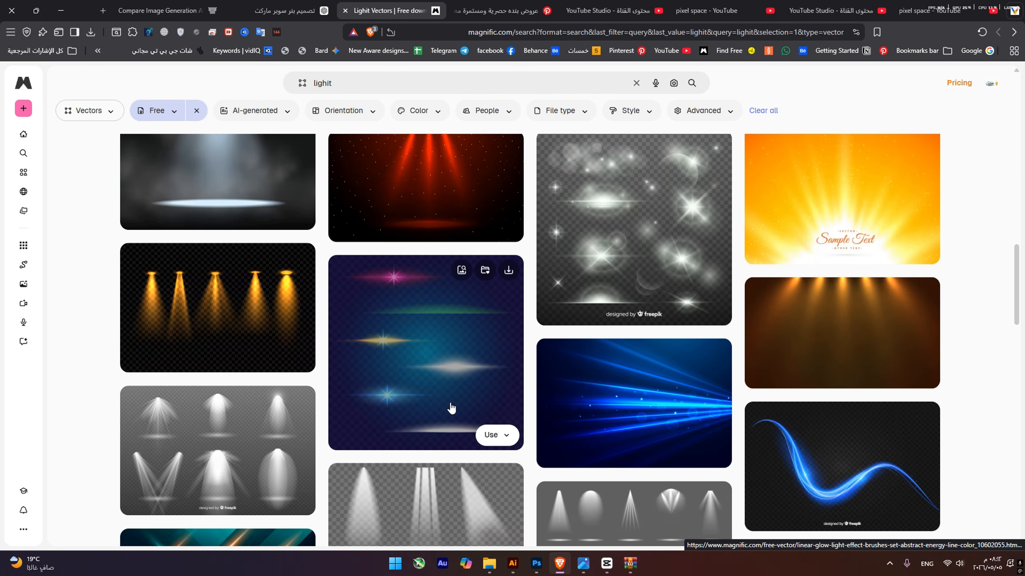
scroll(452, 411, down, 10)
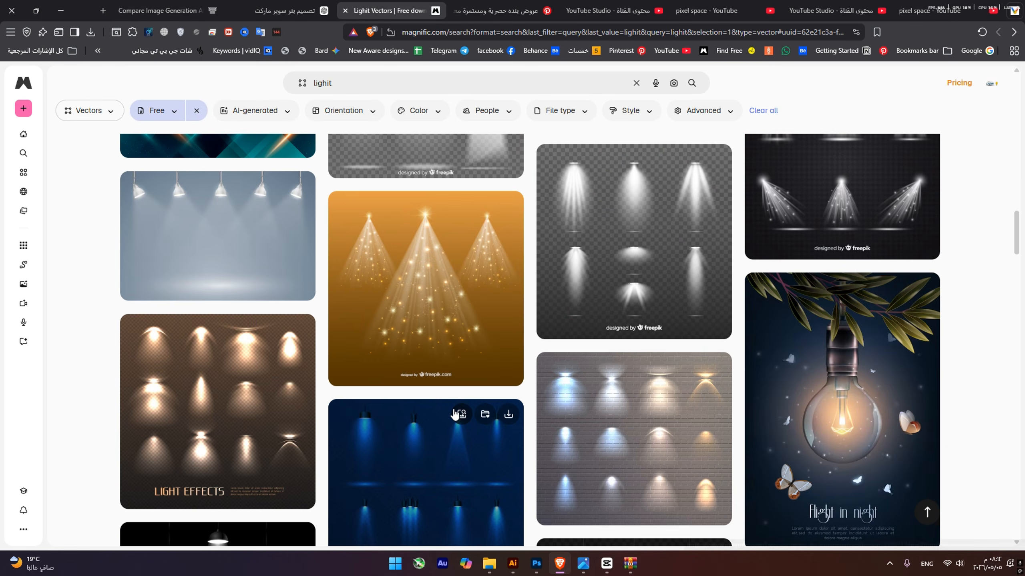
scroll(455, 413, down, 10)
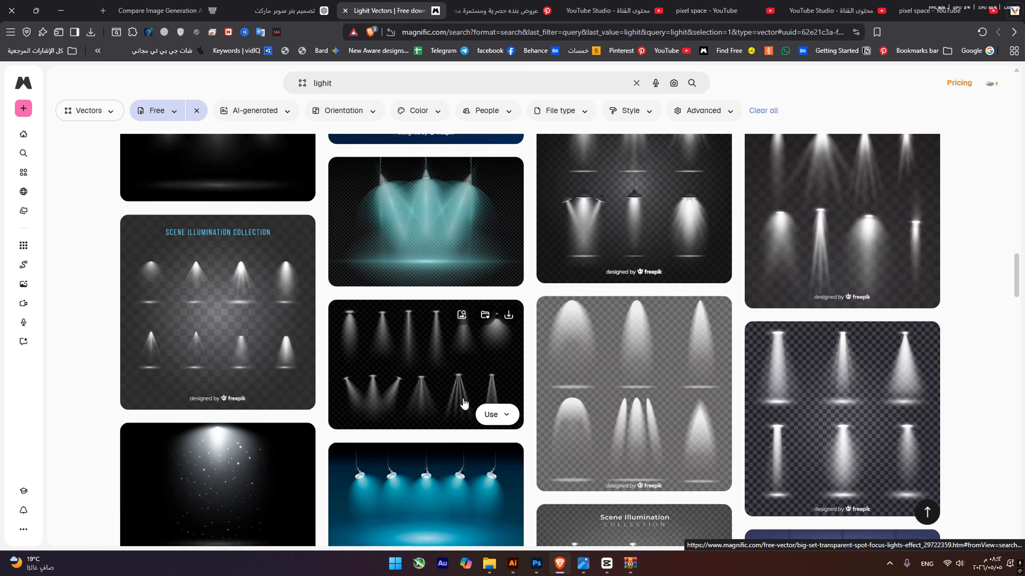
scroll(427, 423, down, 15)
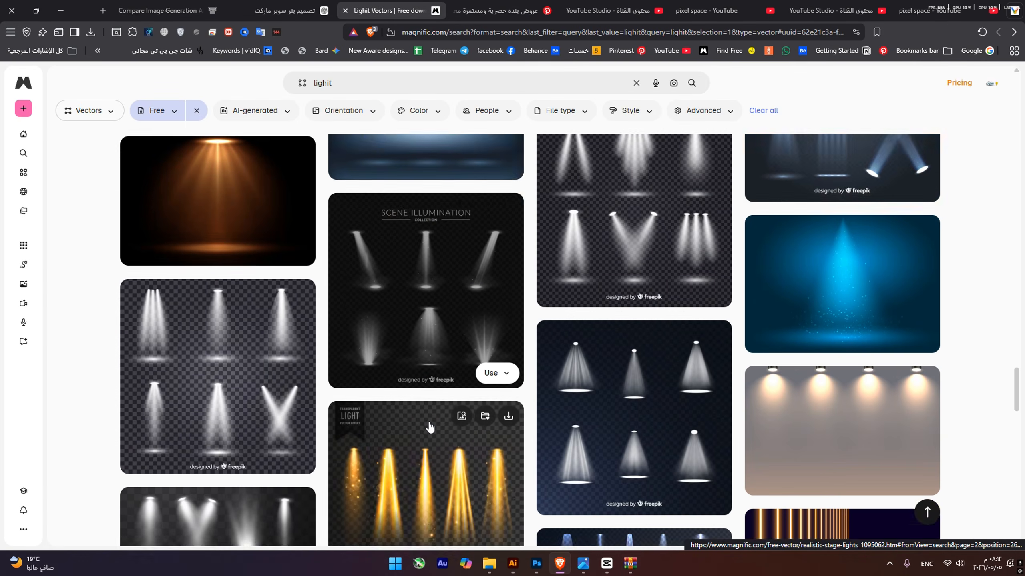
scroll(903, 284, up, 3)
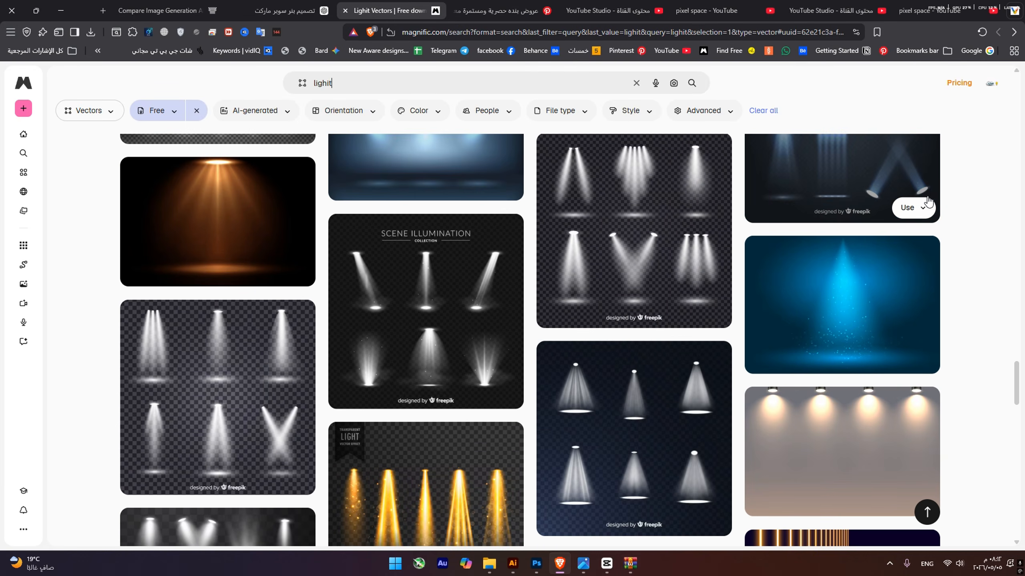
click(925, 250)
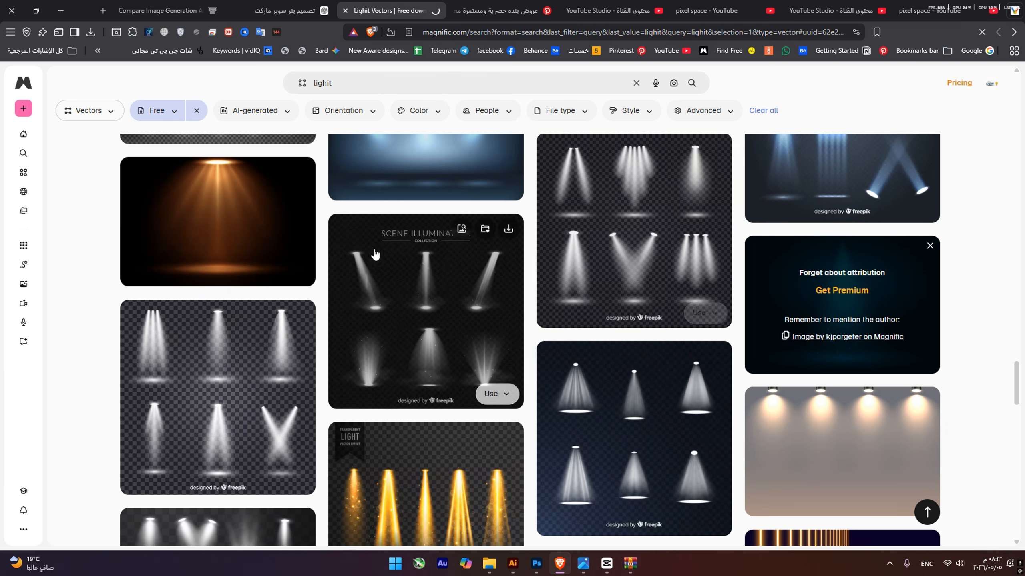
Open the downloaded spotlight-display-background.zip and place its image 9913.jpg into the banner in Photoshop.
click(92, 33)
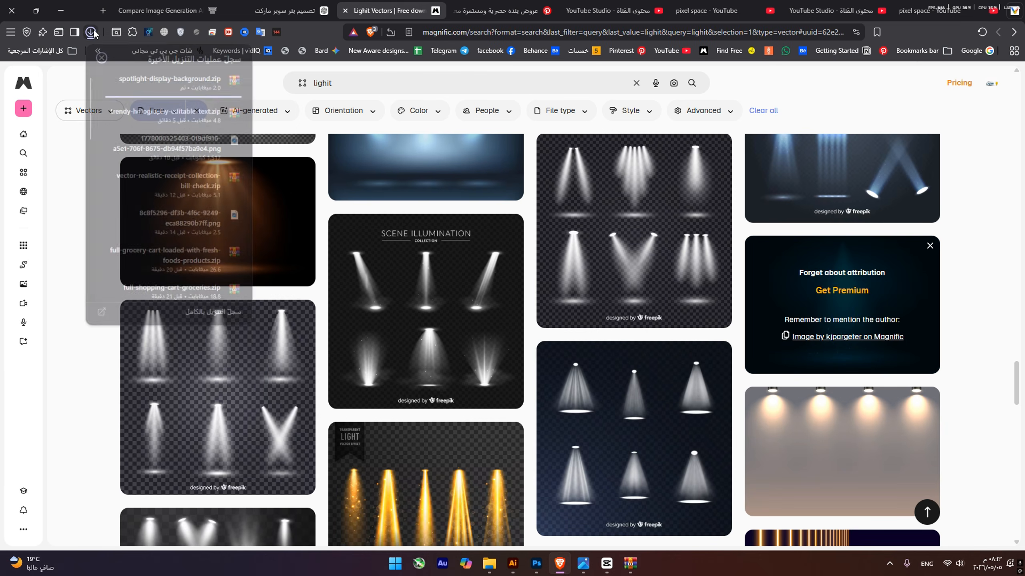
click(206, 81)
drag(218, 267, 537, 455)
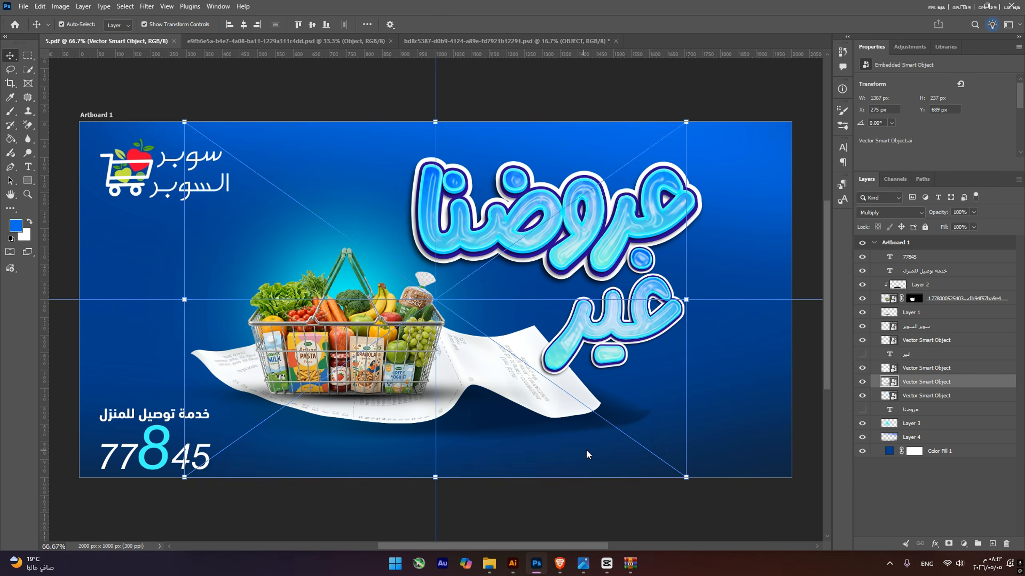
key(Return)
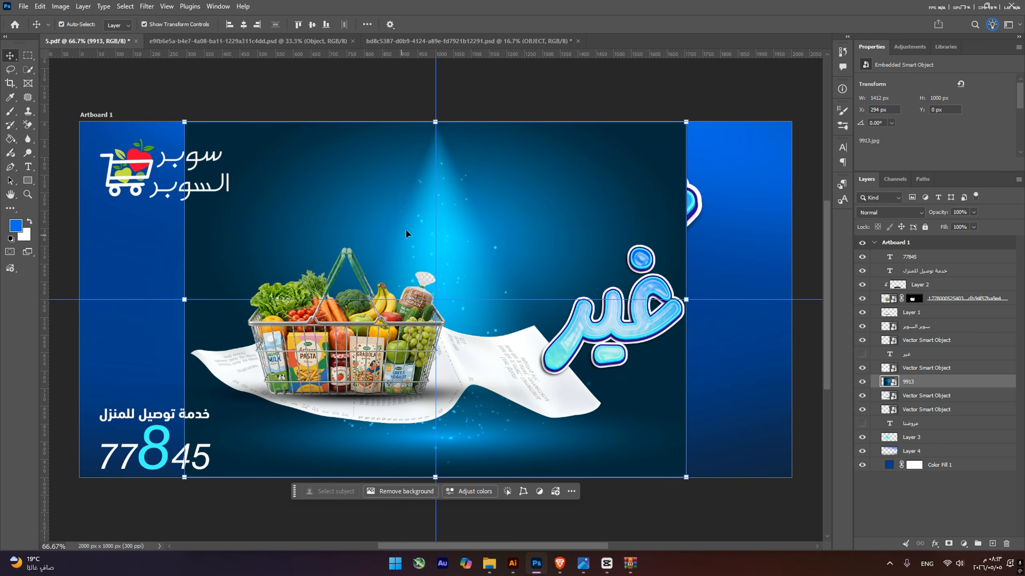
Move the spotlight image left so its beam falls on the basket, and set its blend mode to Lighten.
drag(497, 218, 413, 214)
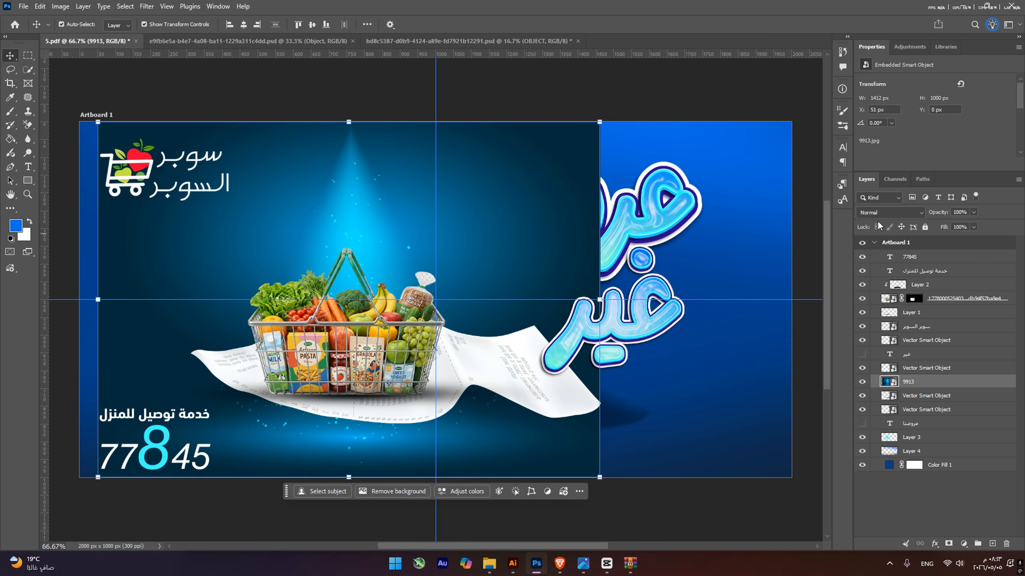
click(889, 212)
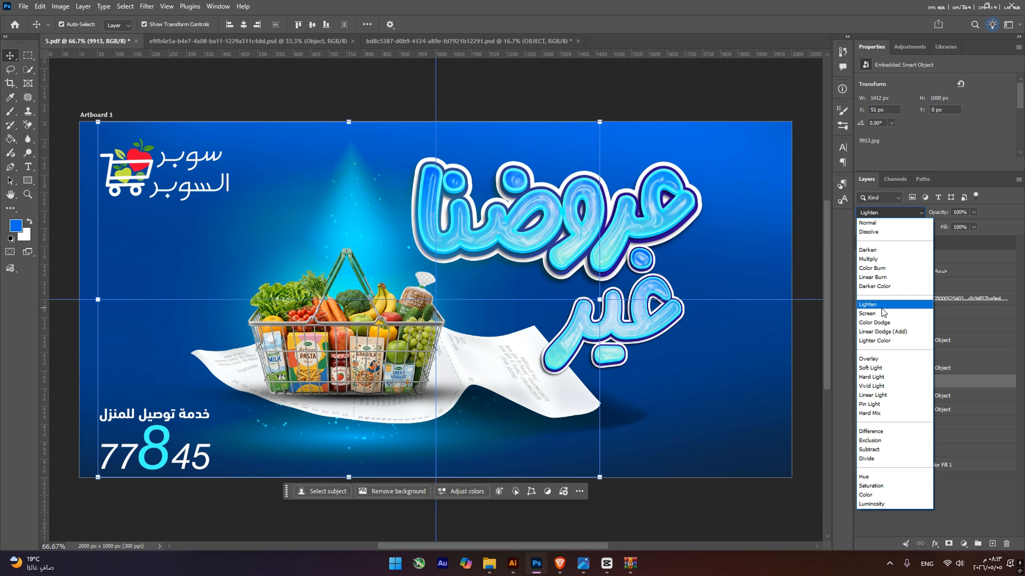
click(882, 308)
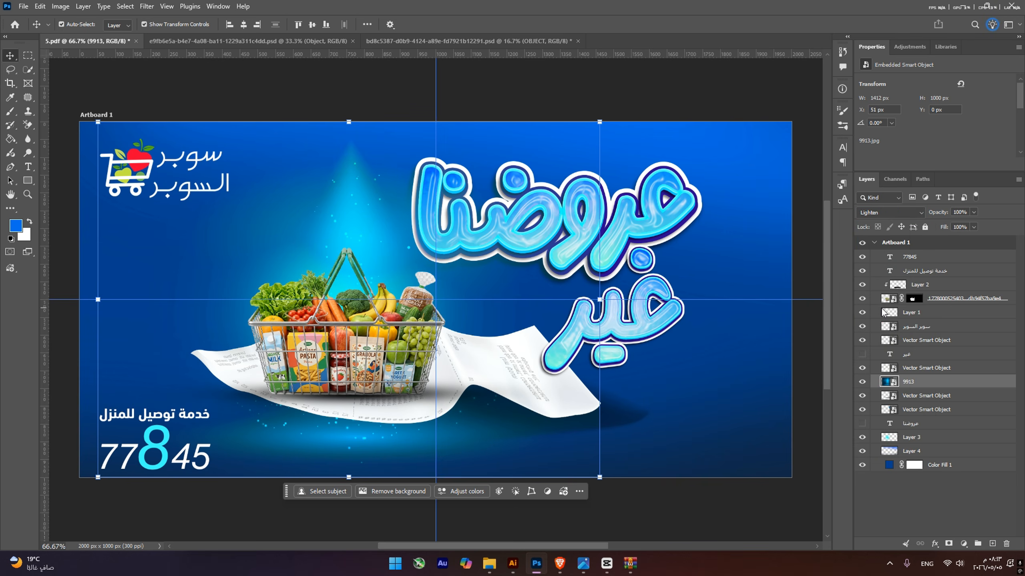
Set the spotlight layer's Blend If channel to Blue and split the Current Layer's dark slider to fade out its dark tones.
double_click(963, 382)
click(805, 446)
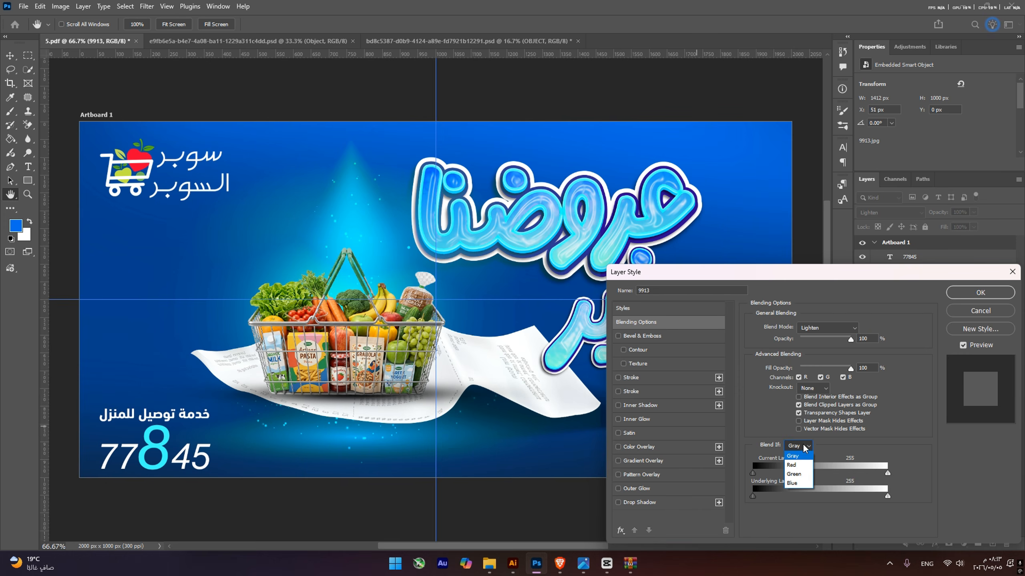
click(804, 483)
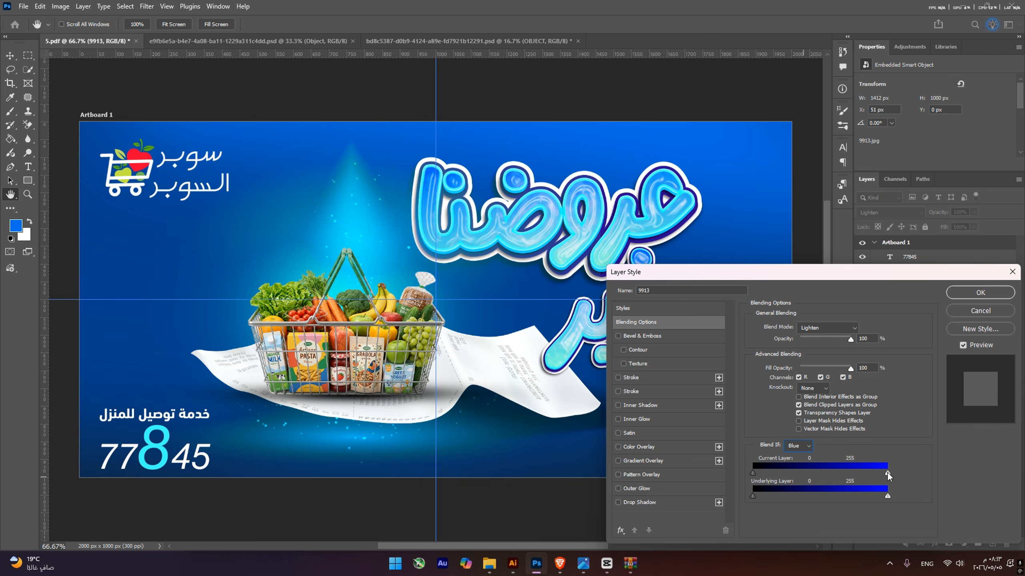
mouse_move(751, 471)
mouse_down()
mouse_move(776, 474)
mouse_move(767, 475)
mouse_up()
key(alt)
drag(766, 475, 798, 482)
click(980, 292)
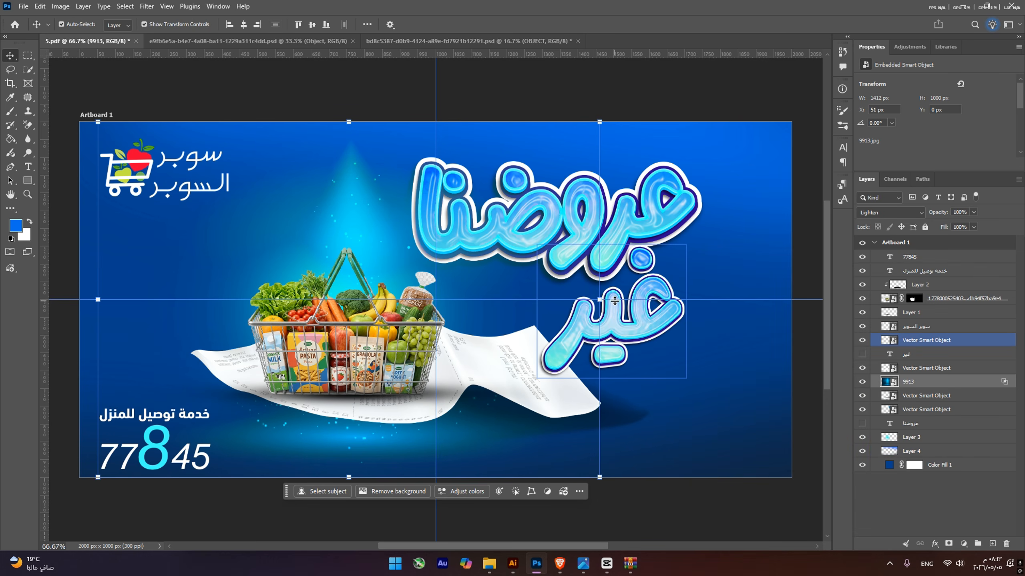
Enlarge the spotlight image to about 1618 x 1146 px, centred over the basket and aligned with the banner's bottom edge.
drag(600, 300, 560, 284)
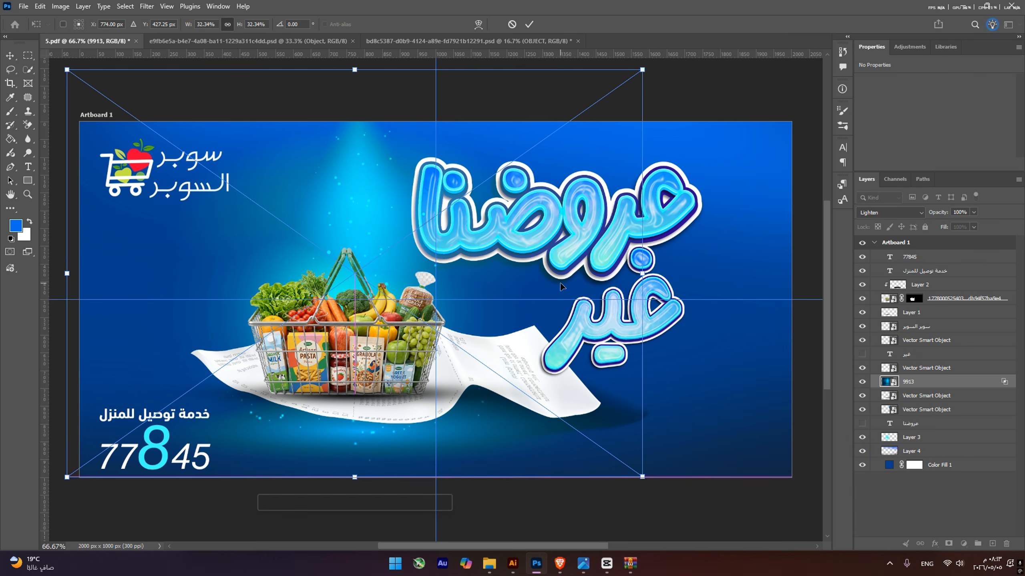
key(Return)
click(723, 505)
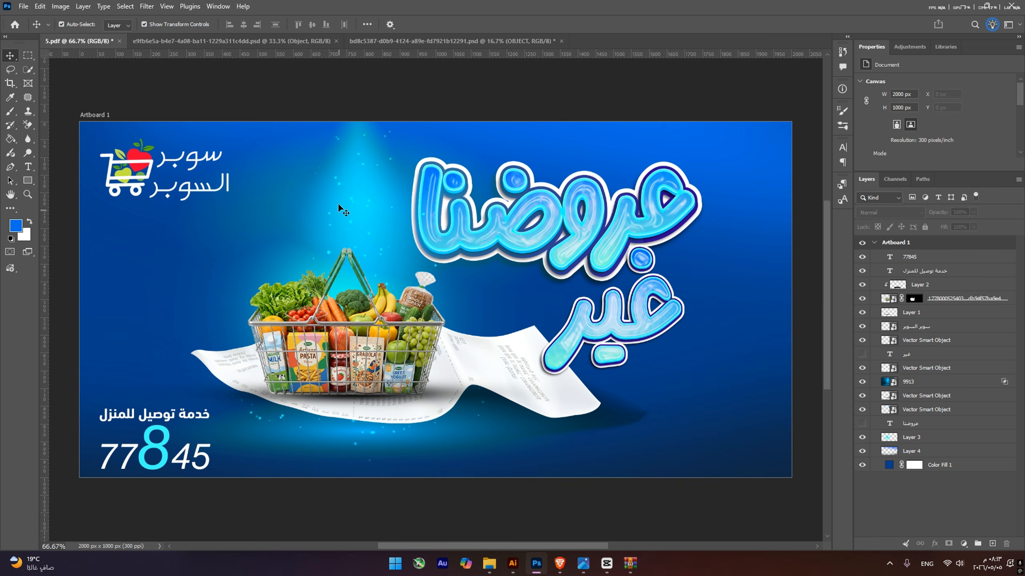
Reduce the spotlight layer's fill to about 45% so the beam is softer.
click(338, 202)
click(973, 212)
drag(968, 225, 1000, 234)
click(973, 227)
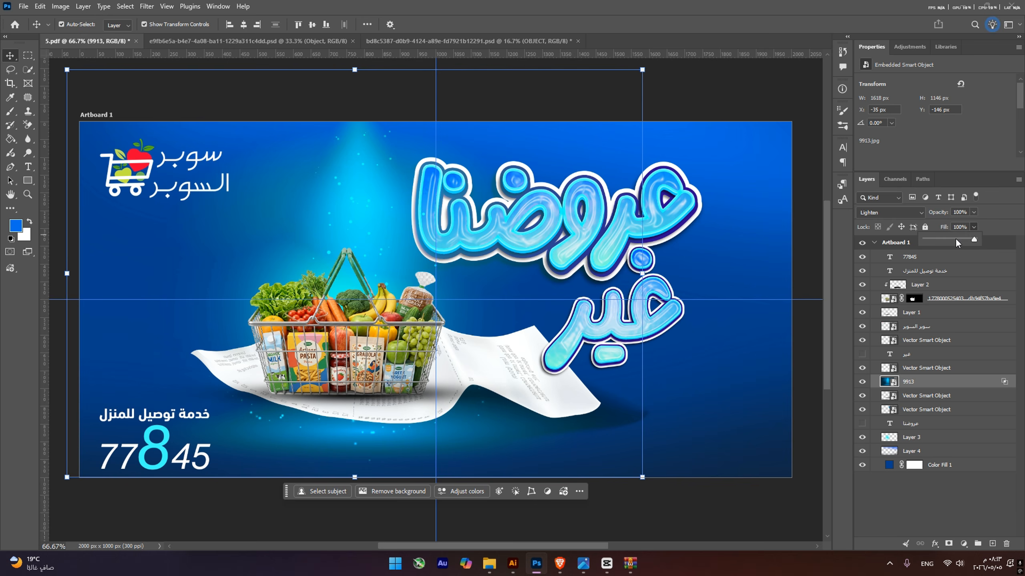
click(955, 239)
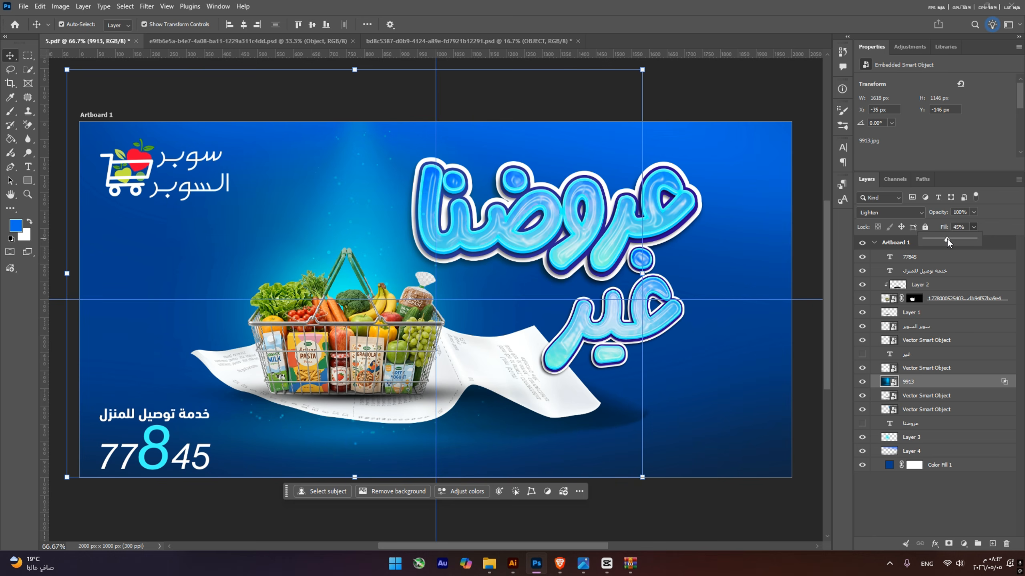
click(804, 483)
click(408, 342)
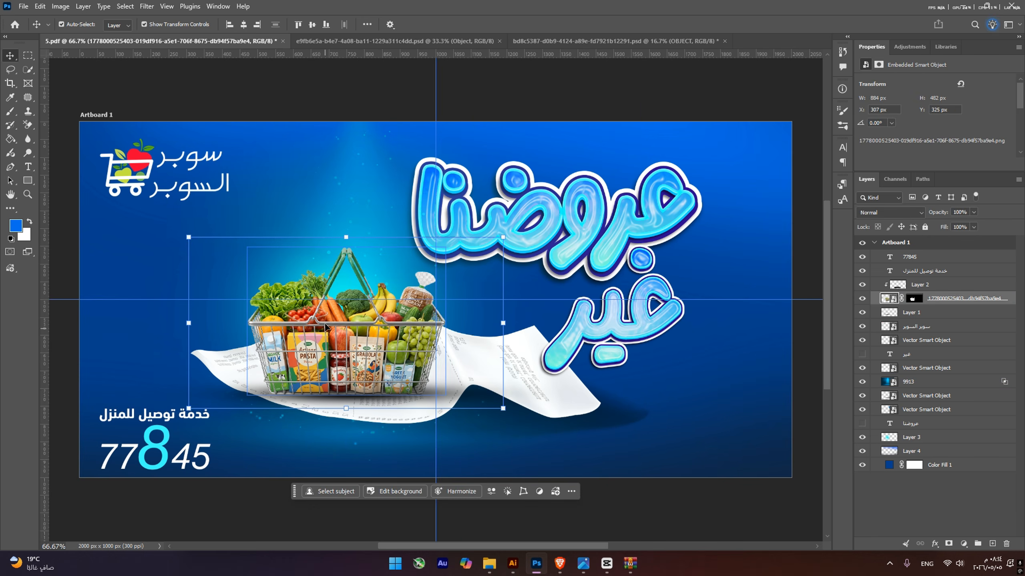
Switch back to the Brave browser and search Magnific for free "سوبر ماركت" content across all image types.
key(alt+Tab)
text(s)
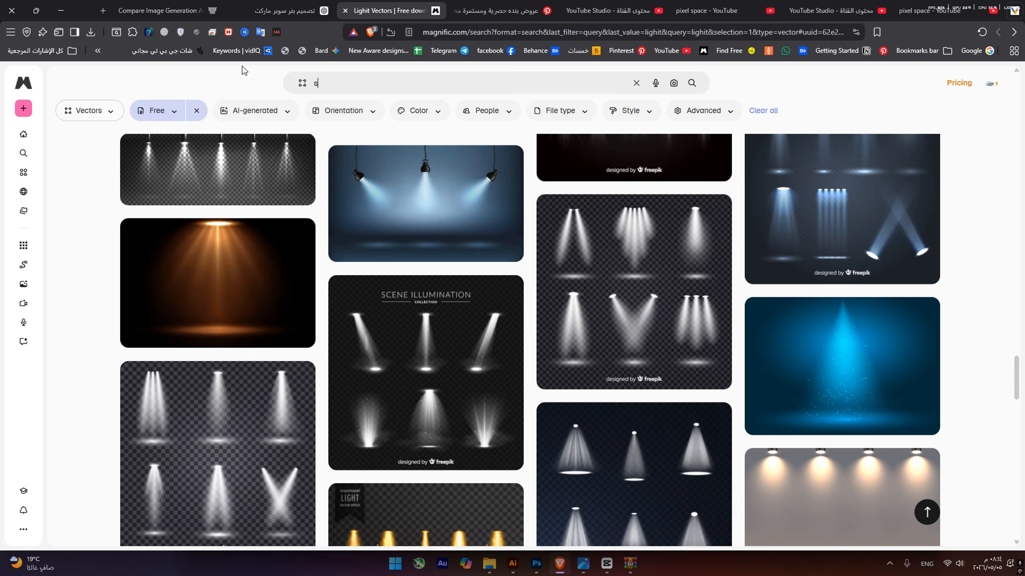
click(101, 112)
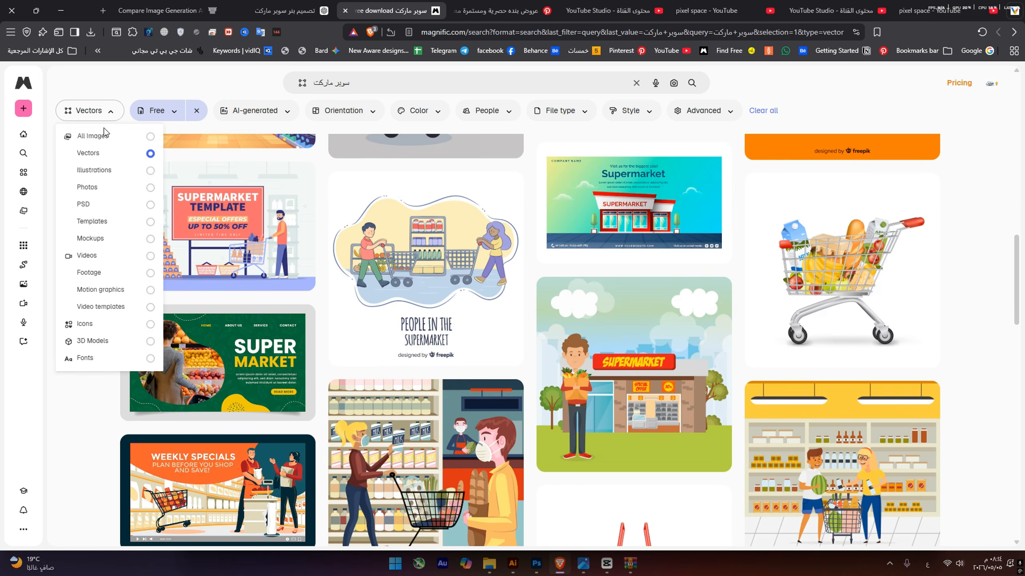
click(109, 136)
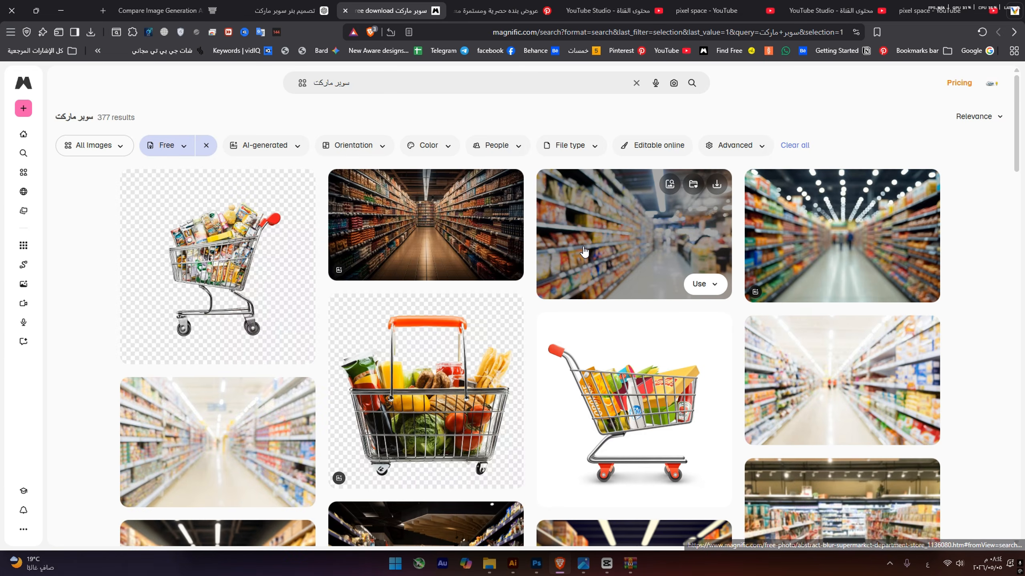
Download a free blurred supermarket aisle photo from the Magnific results and place it in the banner document in Photoshop.
scroll(627, 276, down, 10)
scroll(626, 276, down, 7)
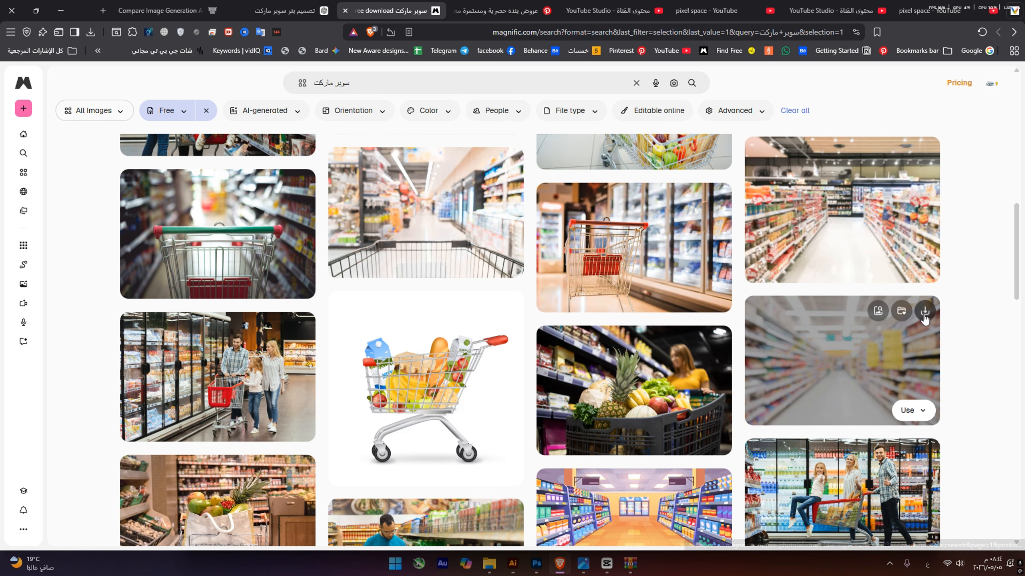
click(924, 311)
scroll(699, 432, down, 1)
scroll(700, 431, down, 20)
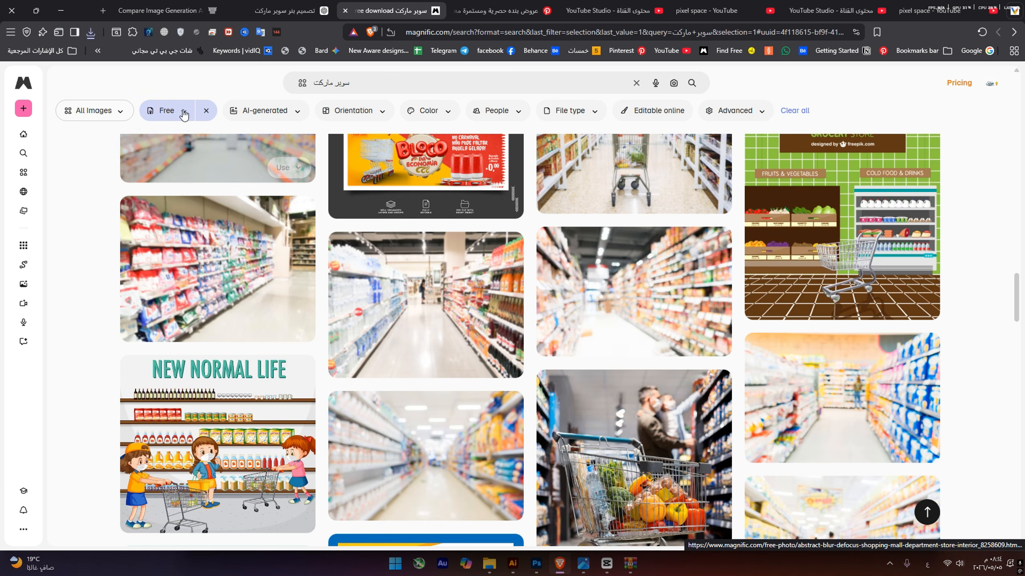
click(90, 32)
drag(181, 79, 509, 455)
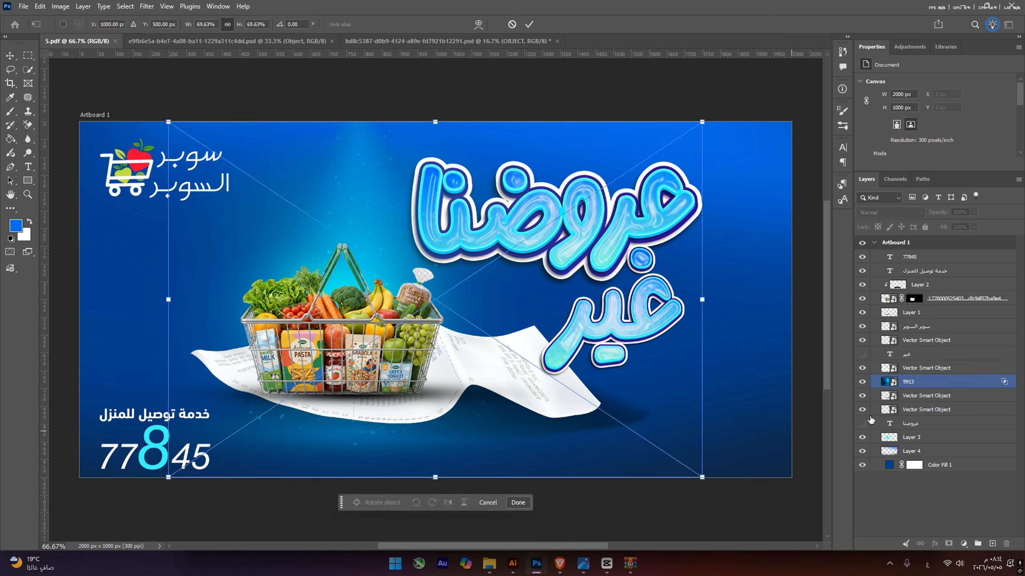
Move the supermarket photo layer directly above Color Fill 1 and set its blend mode to Soft Light.
drag(925, 402, 933, 473)
drag(938, 263, 931, 471)
click(887, 213)
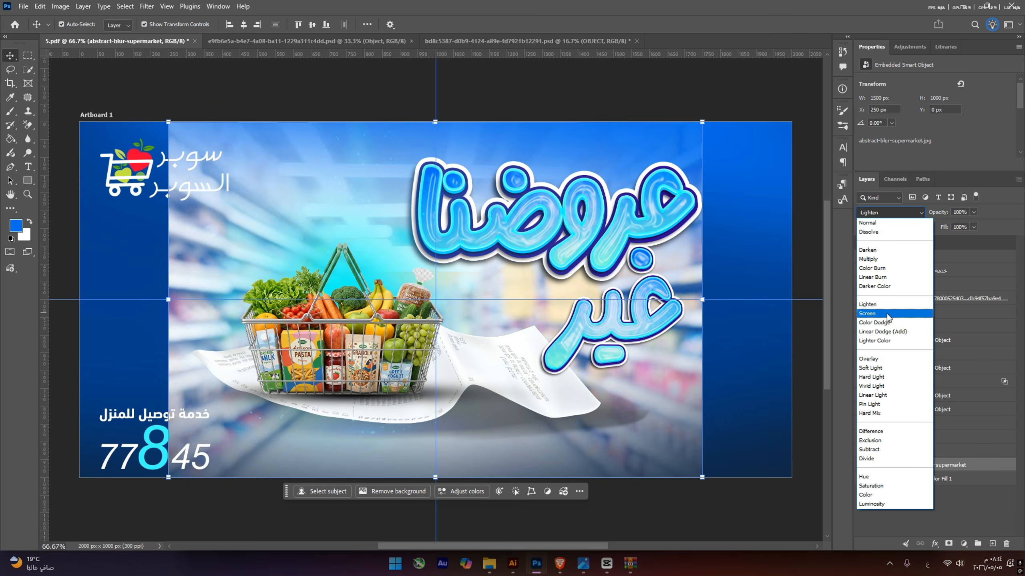
click(895, 367)
Enlarge the supermarket photo to about 2031 x 1355 px so it covers the whole banner, and reduce its fill to 65%.
drag(702, 300, 820, 302)
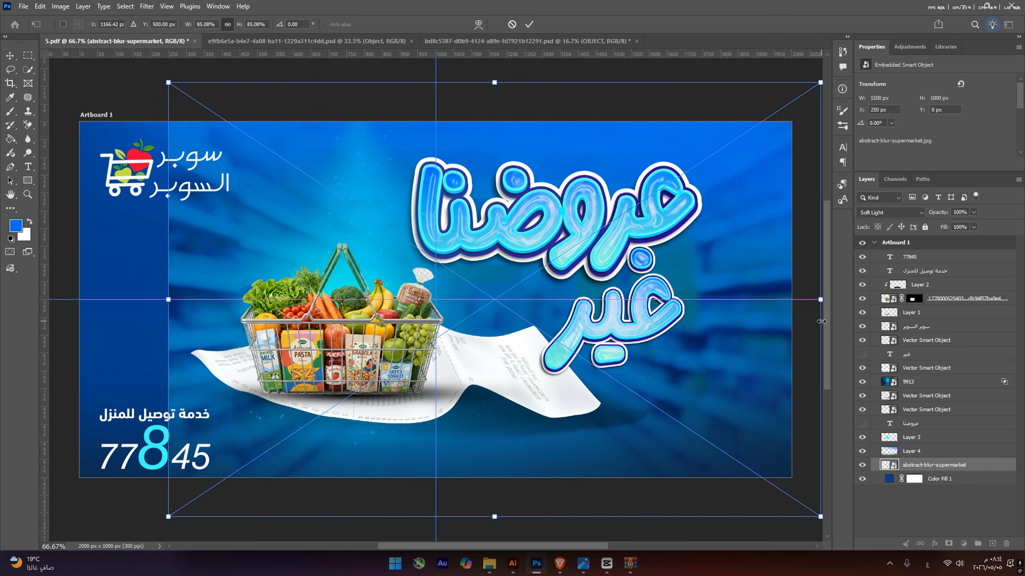
drag(777, 338, 696, 338)
key(Return)
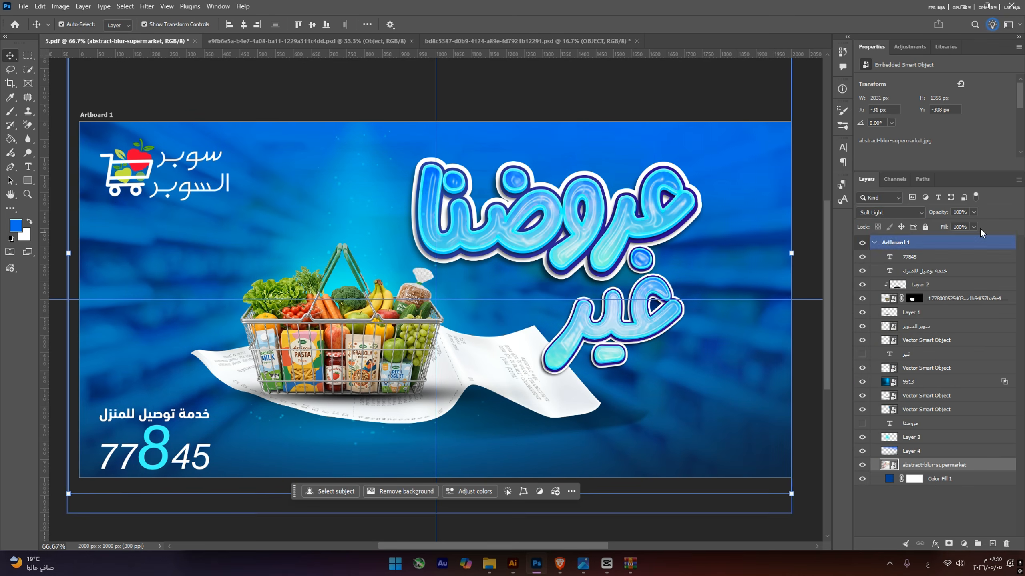
click(973, 227)
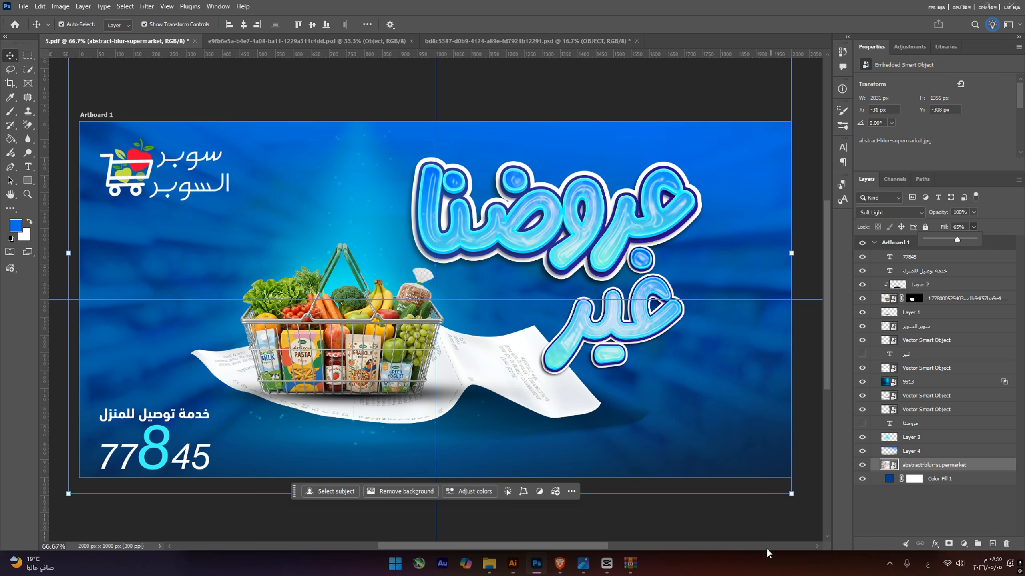
click(746, 532)
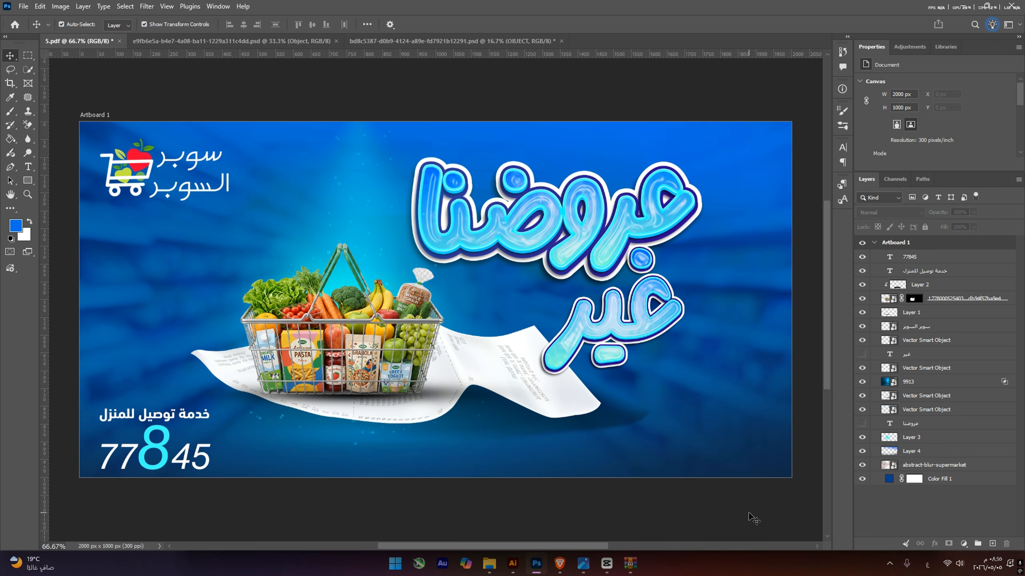